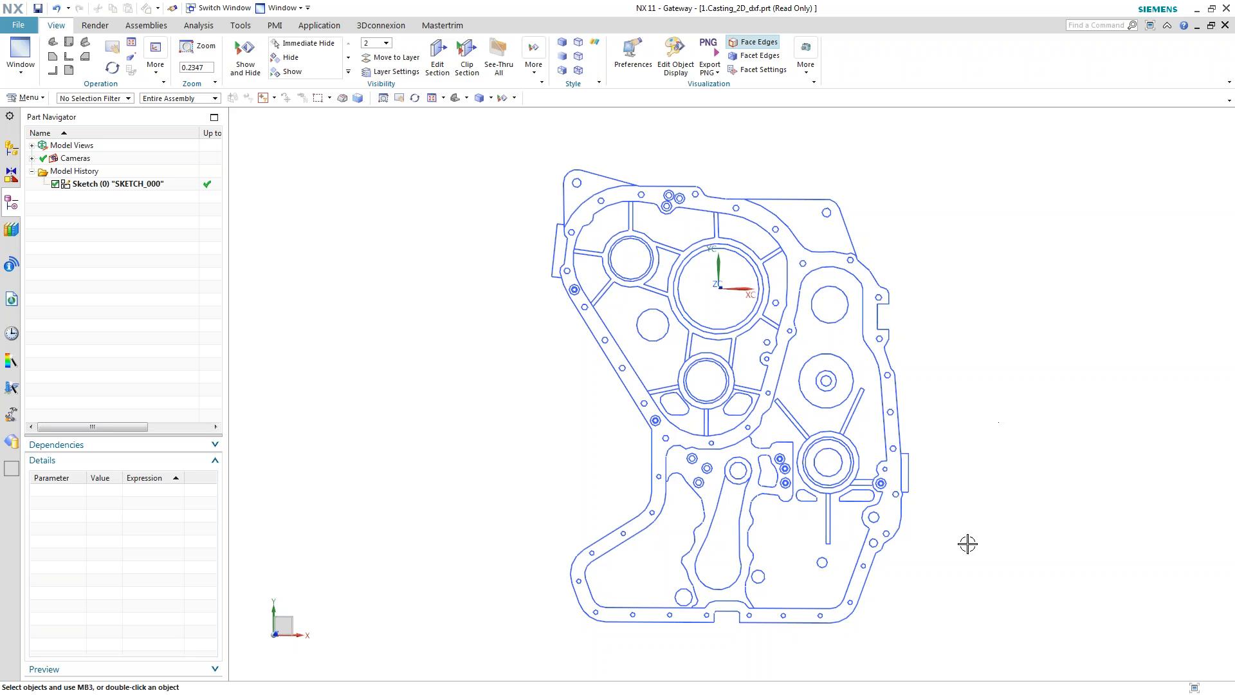
double_click(137, 187)
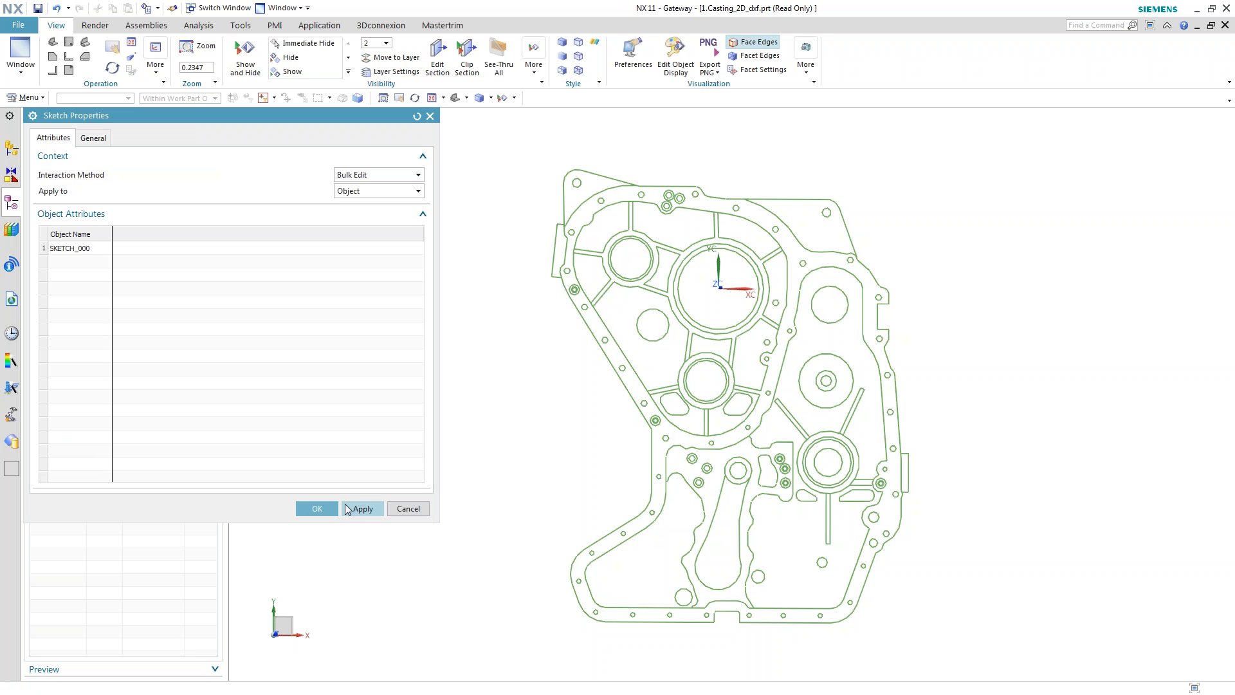
left_click(319, 510)
double_click(116, 187)
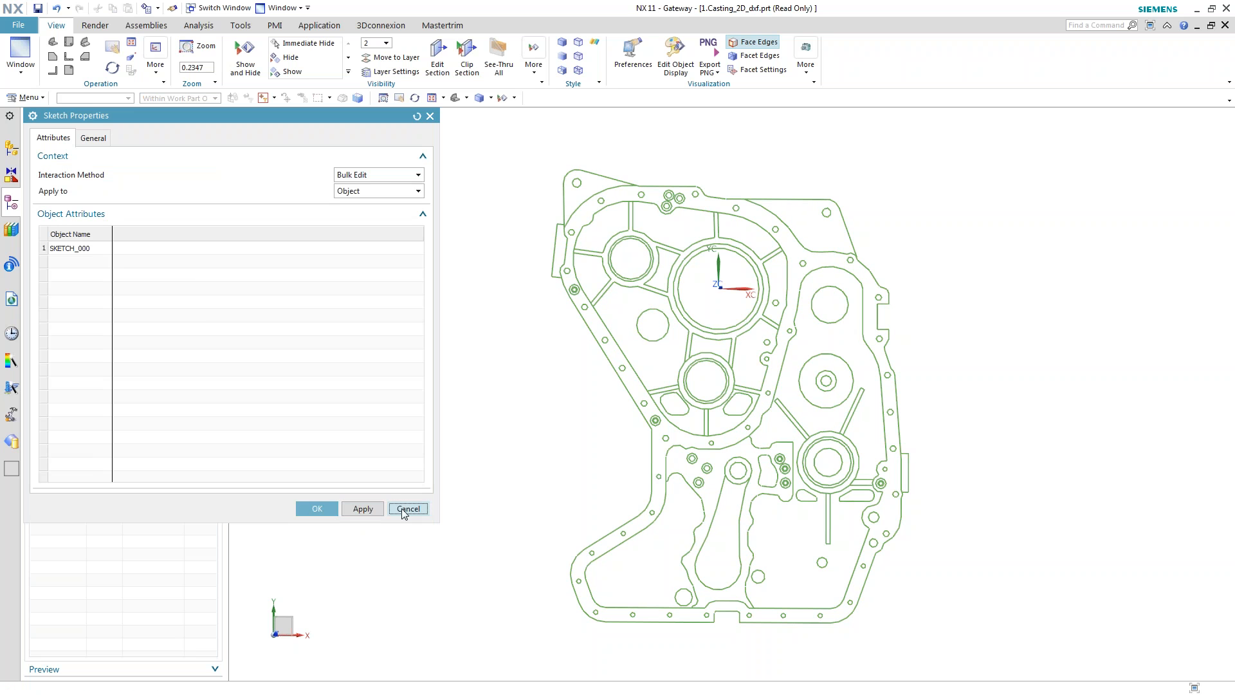
left_click(403, 507)
right_click(148, 190)
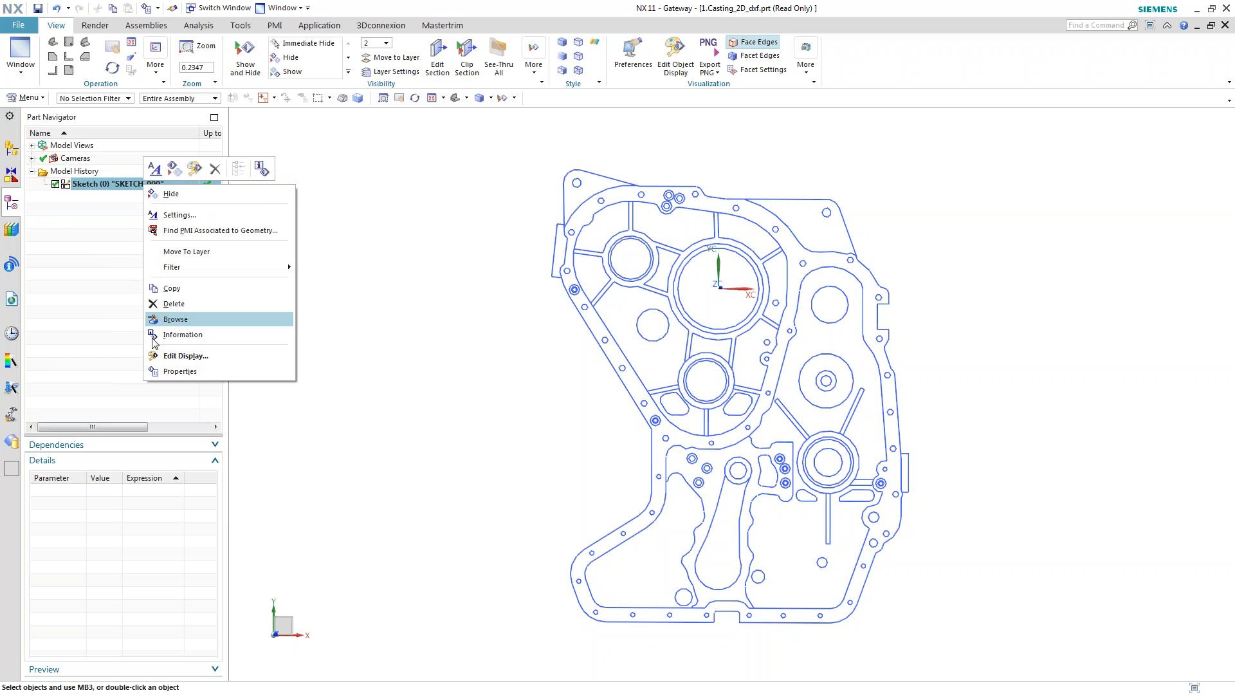
left_click(363, 265)
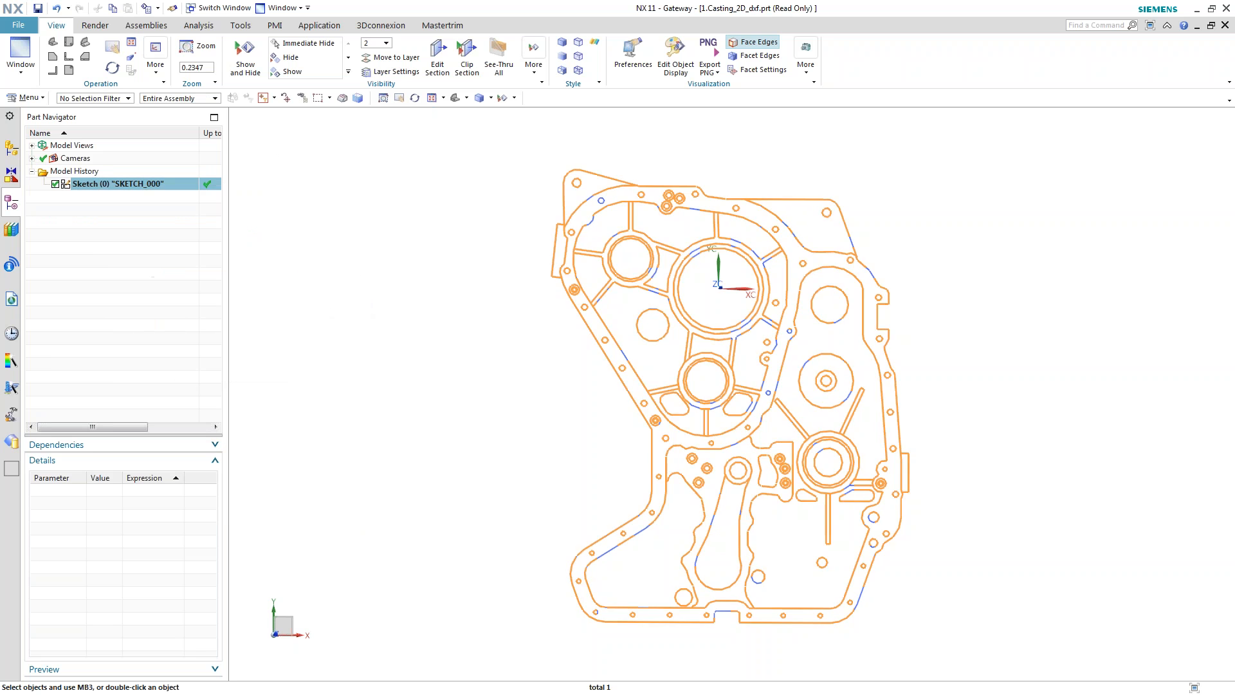
Switch to the Modeling application and open SKETCH_000 for editing, accepting the optimal settings for large sketches
left_click(322, 27)
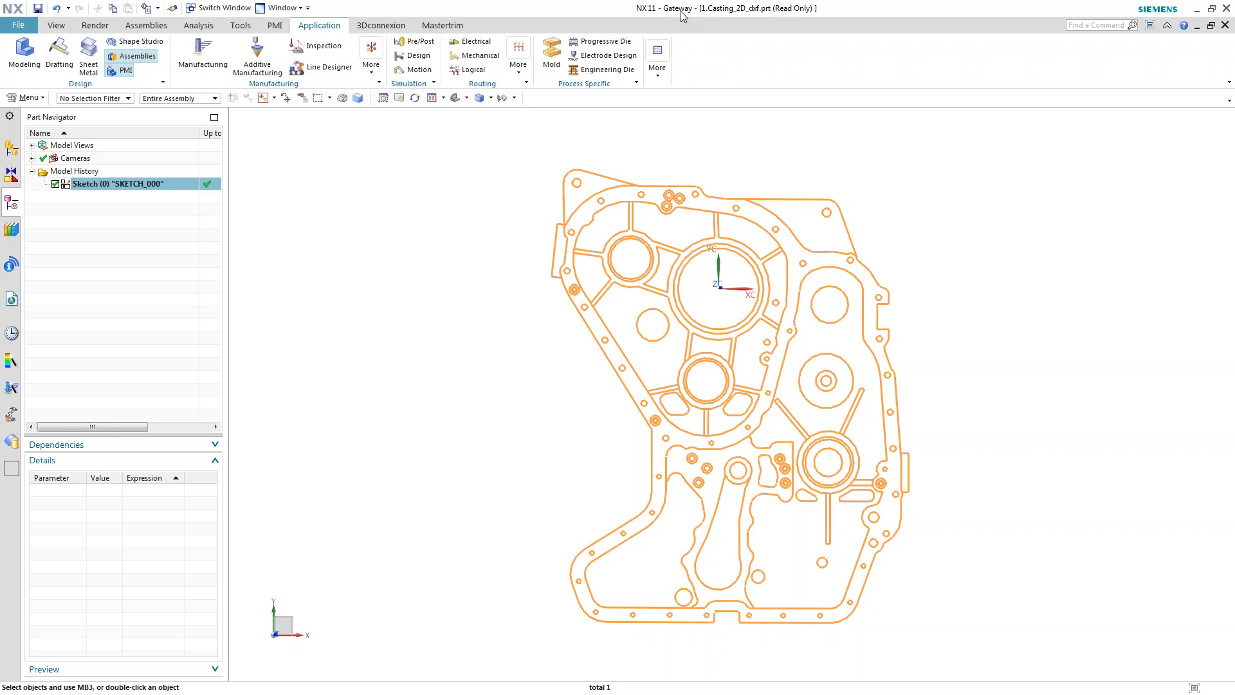
left_click(24, 57)
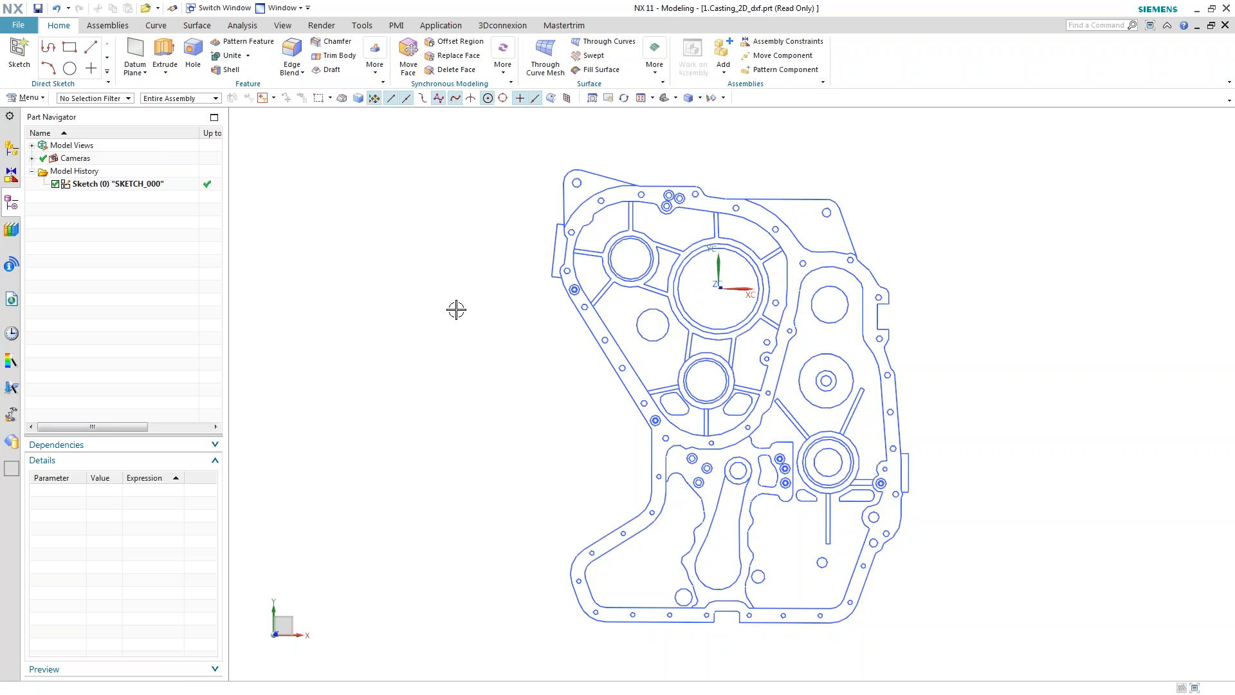
left_click(88, 187)
double_click(88, 187)
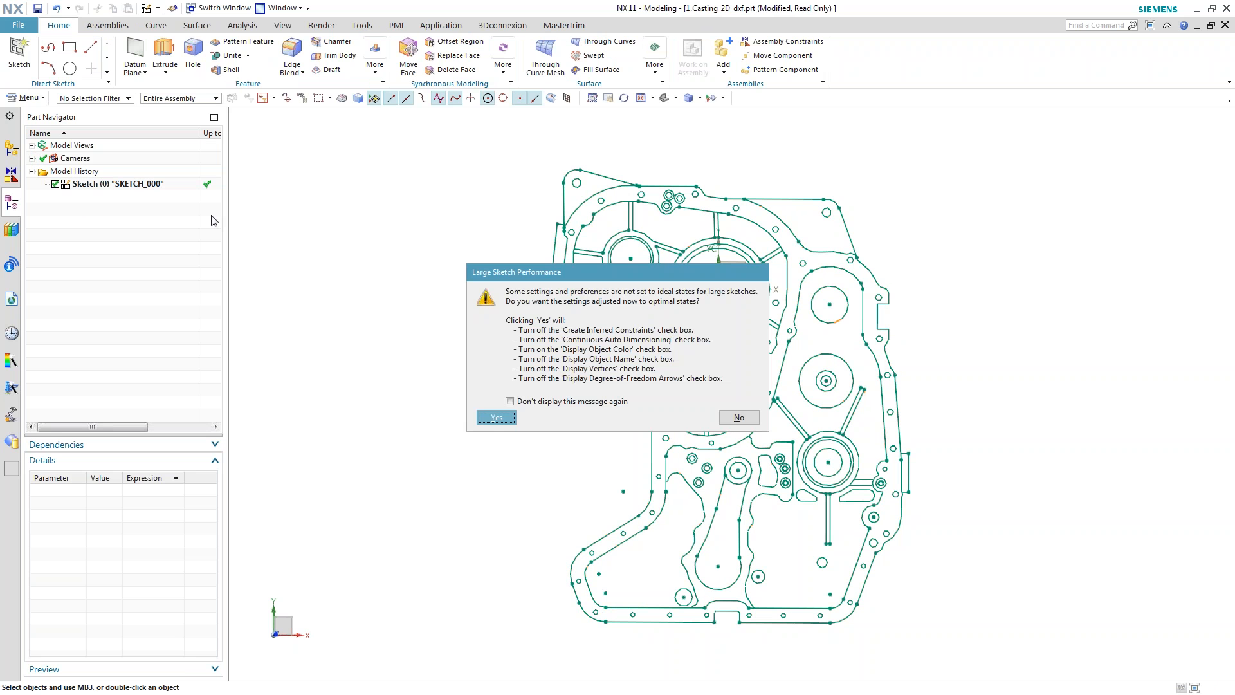
left_click(498, 419)
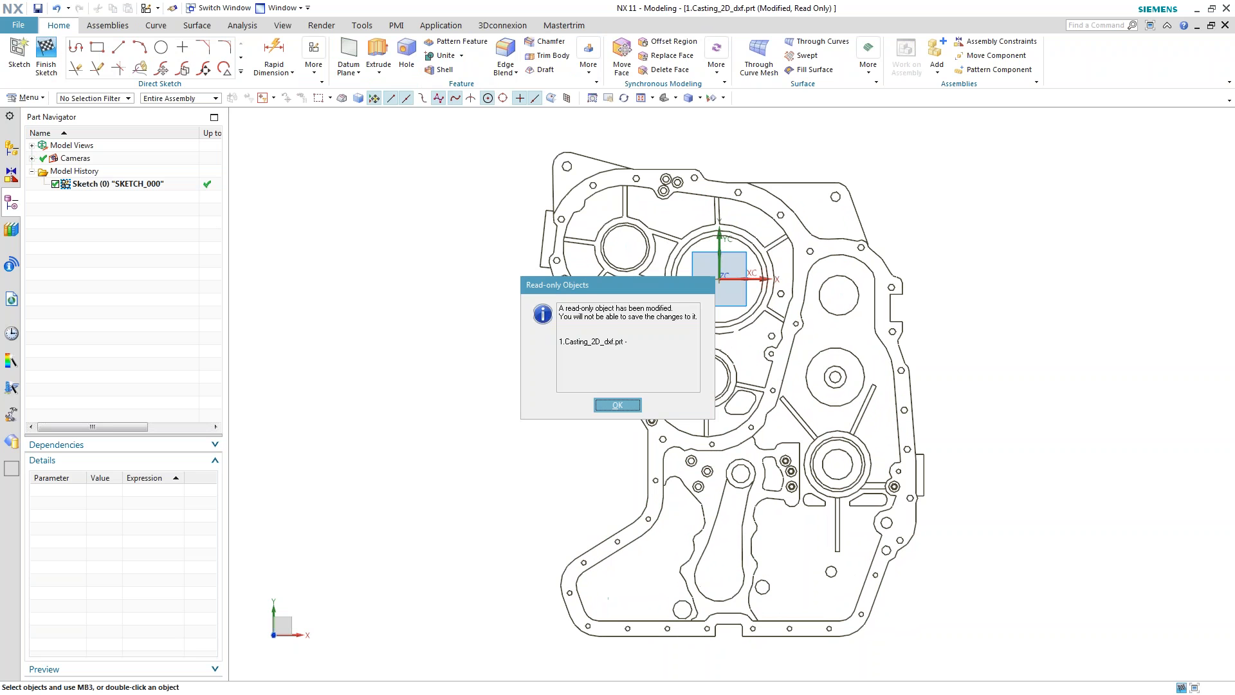
left_click(617, 405)
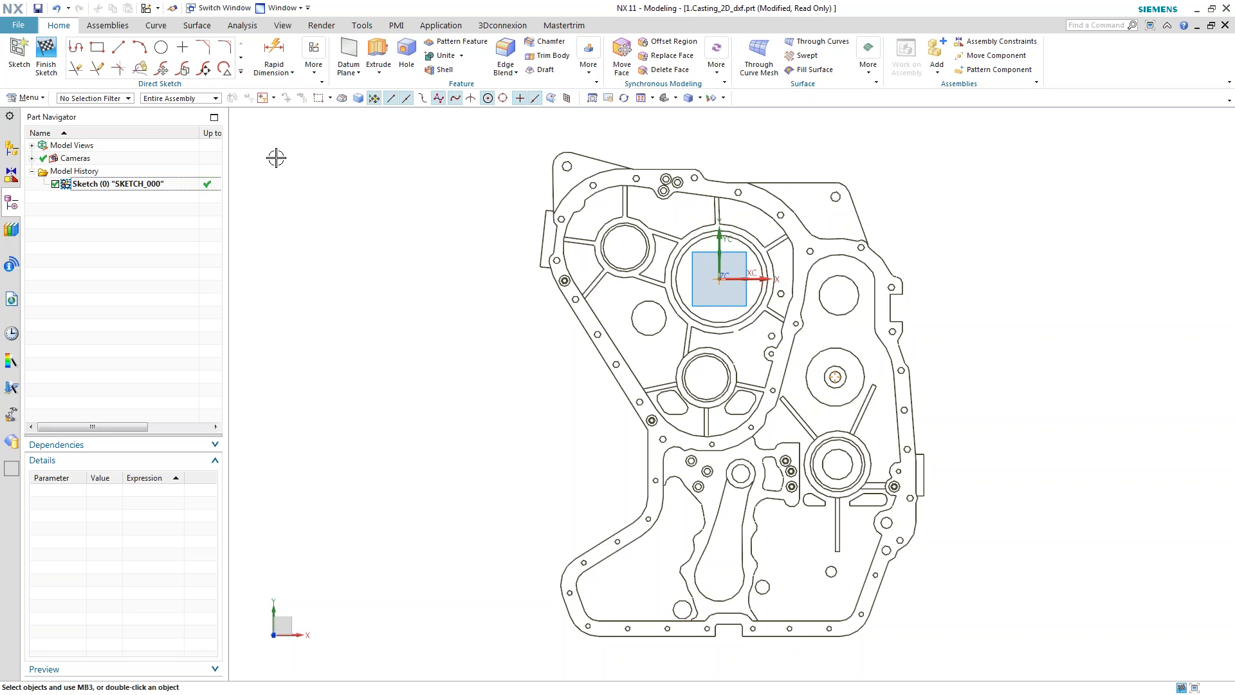
Review the General, Freeform, Analysis, Edit and Simulation modeling preferences, leaving them as they are
left_click(24, 30)
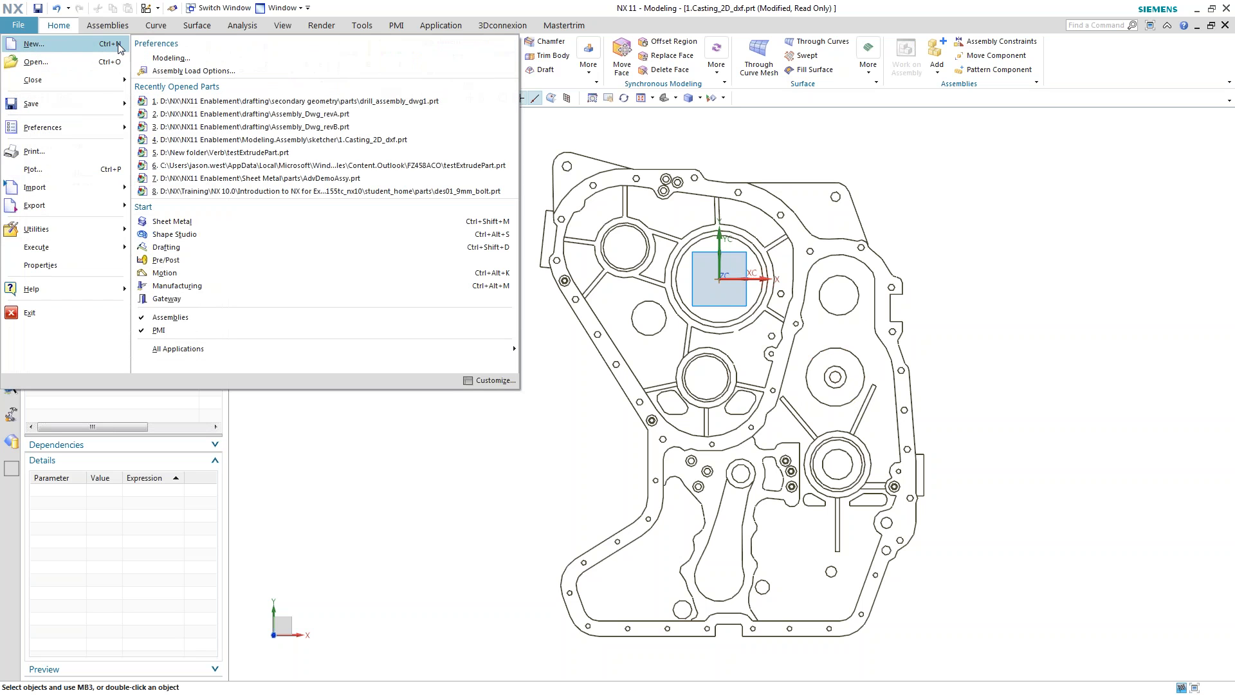
left_click(160, 58)
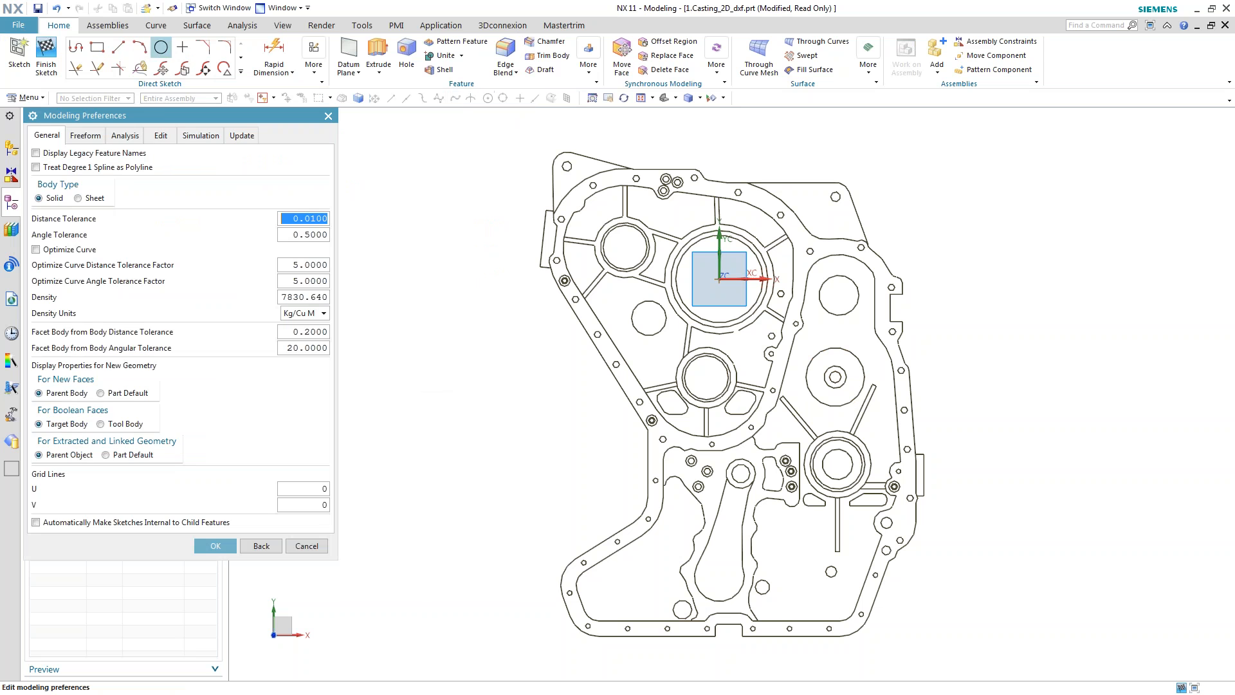
left_click(162, 137)
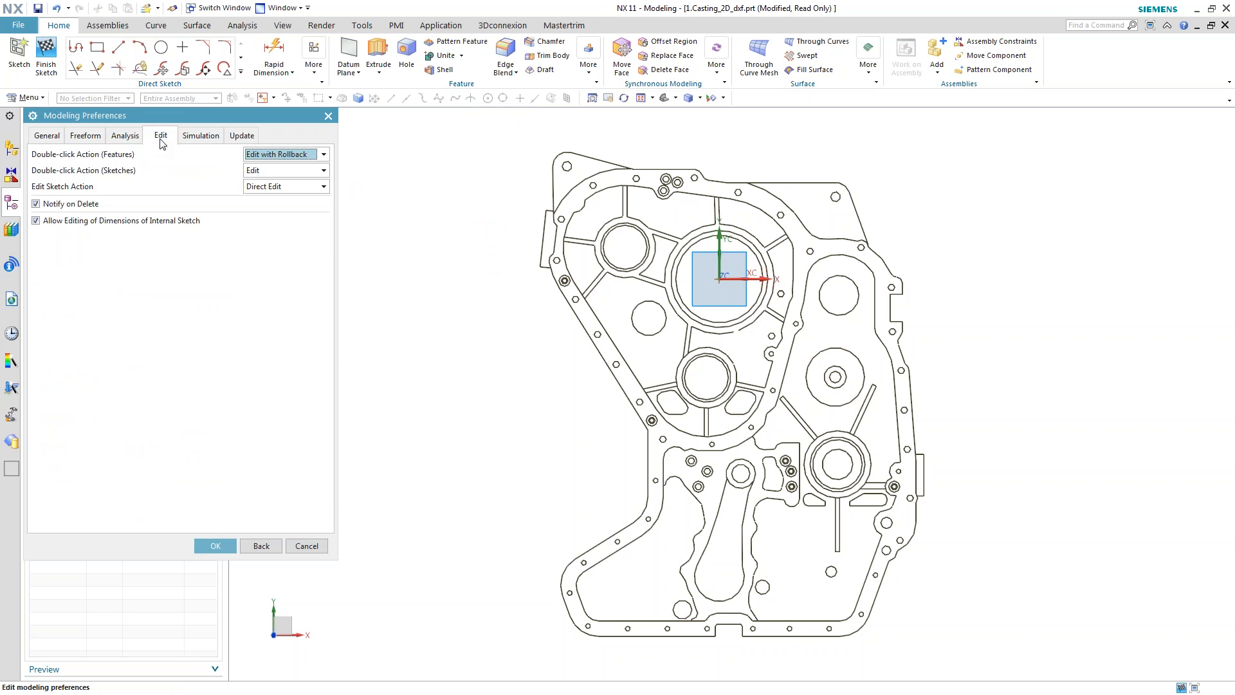
left_click(200, 136)
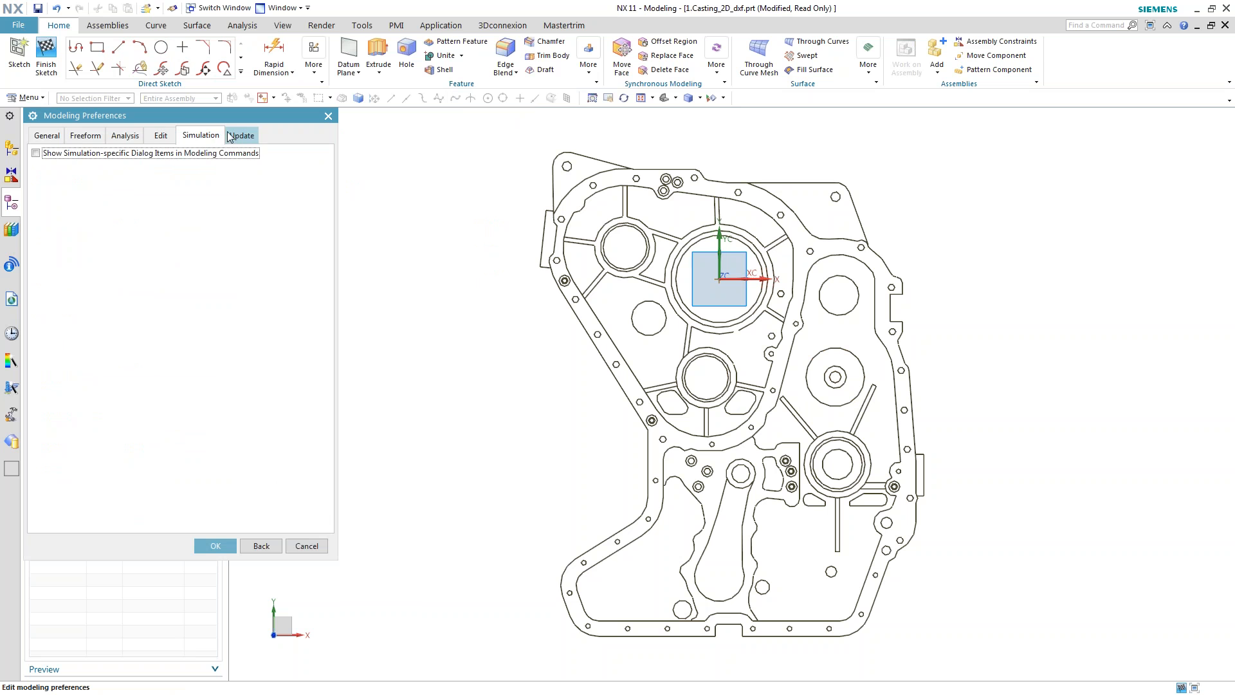
left_click(125, 136)
left_click(100, 138)
left_click(47, 136)
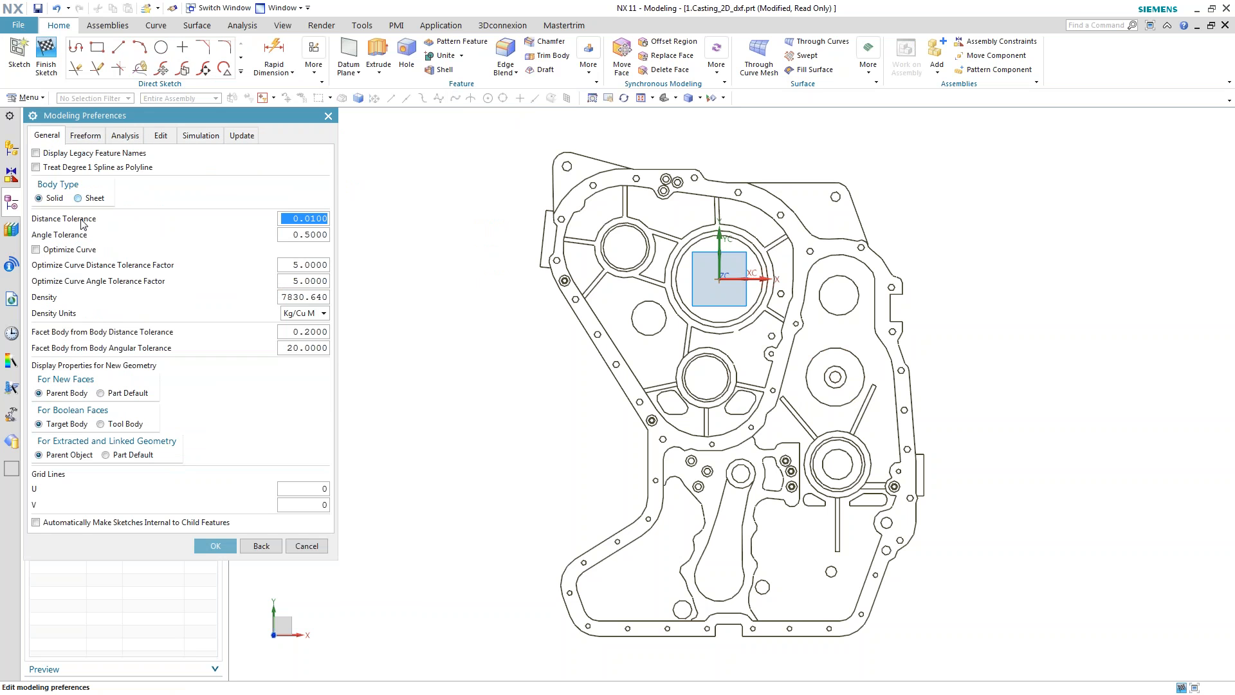
left_click(306, 546)
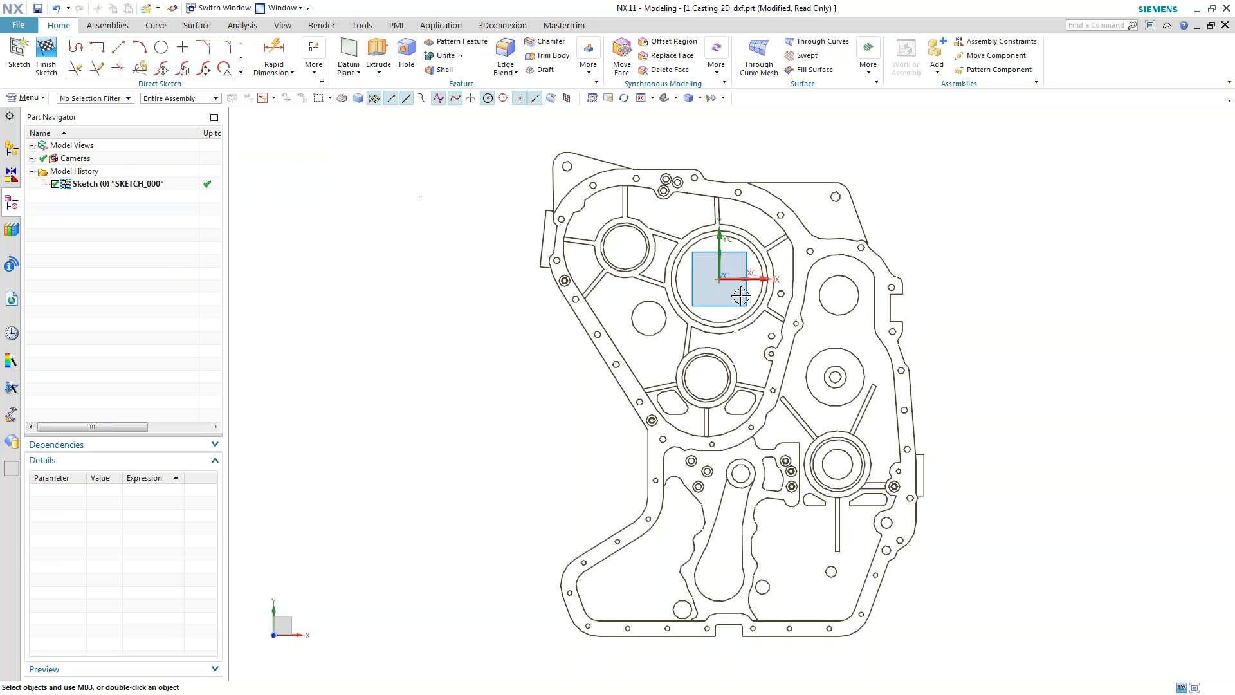
Add a diameter dimension to the inner circle of the large central bore and set it to 2in
left_click(273, 53)
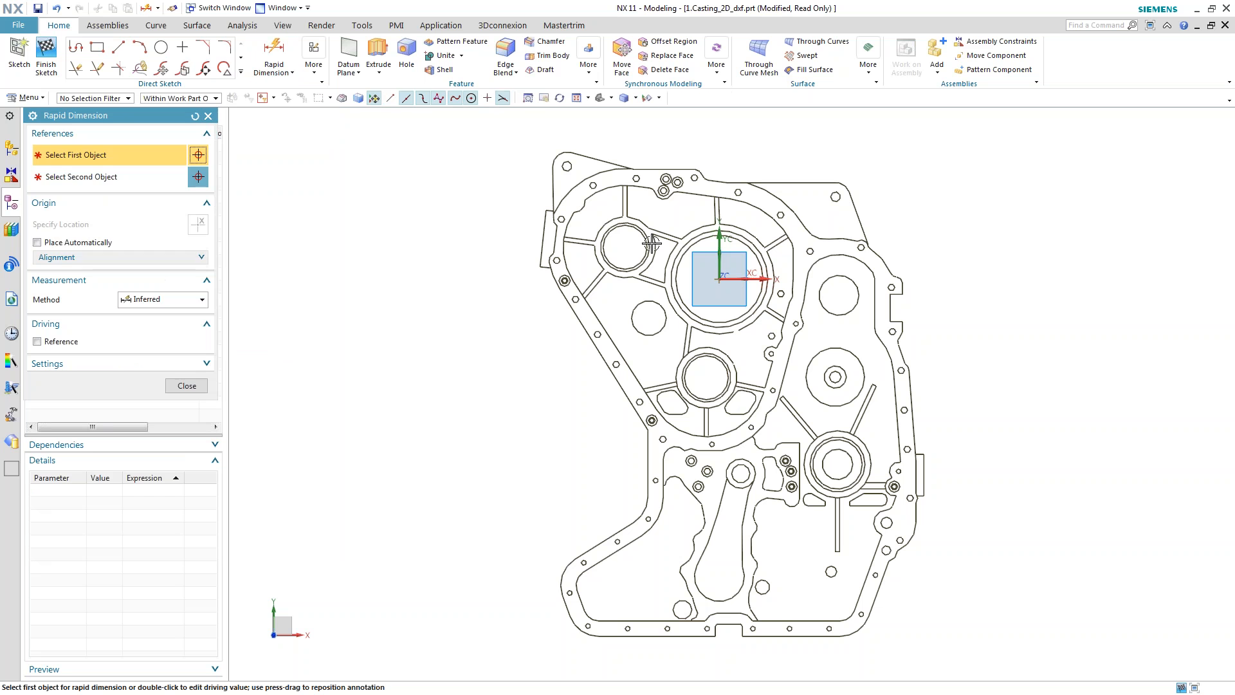
left_click(747, 242)
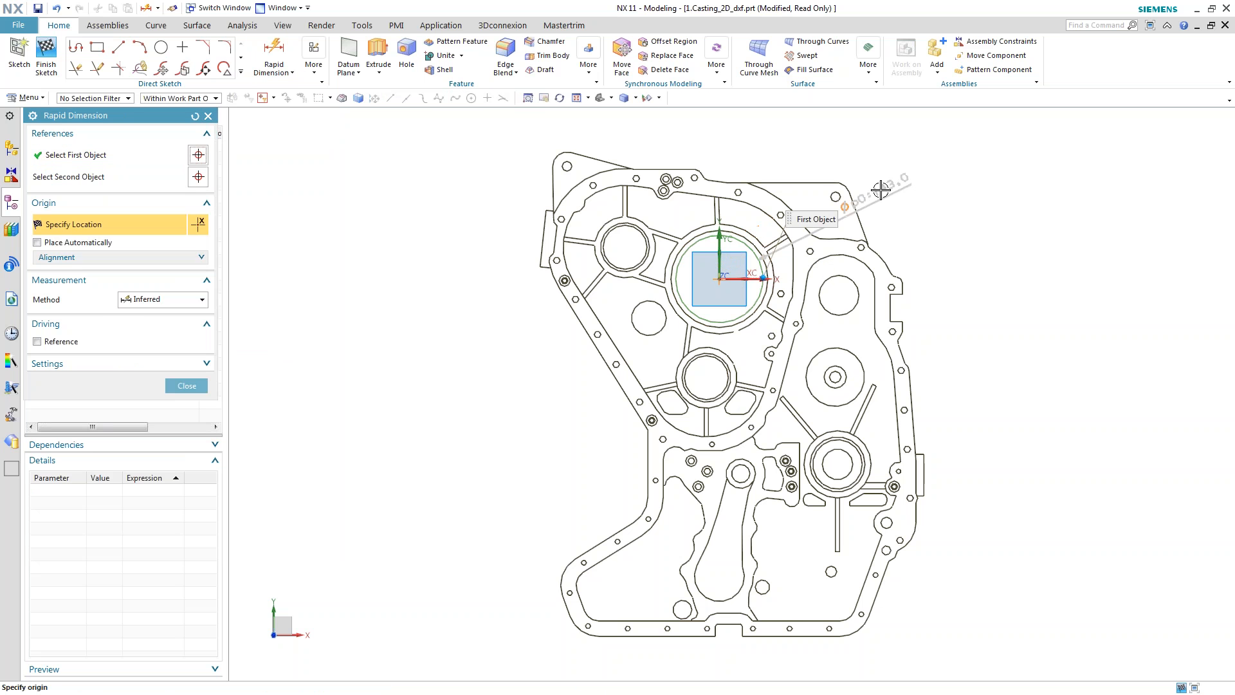
left_click(899, 182)
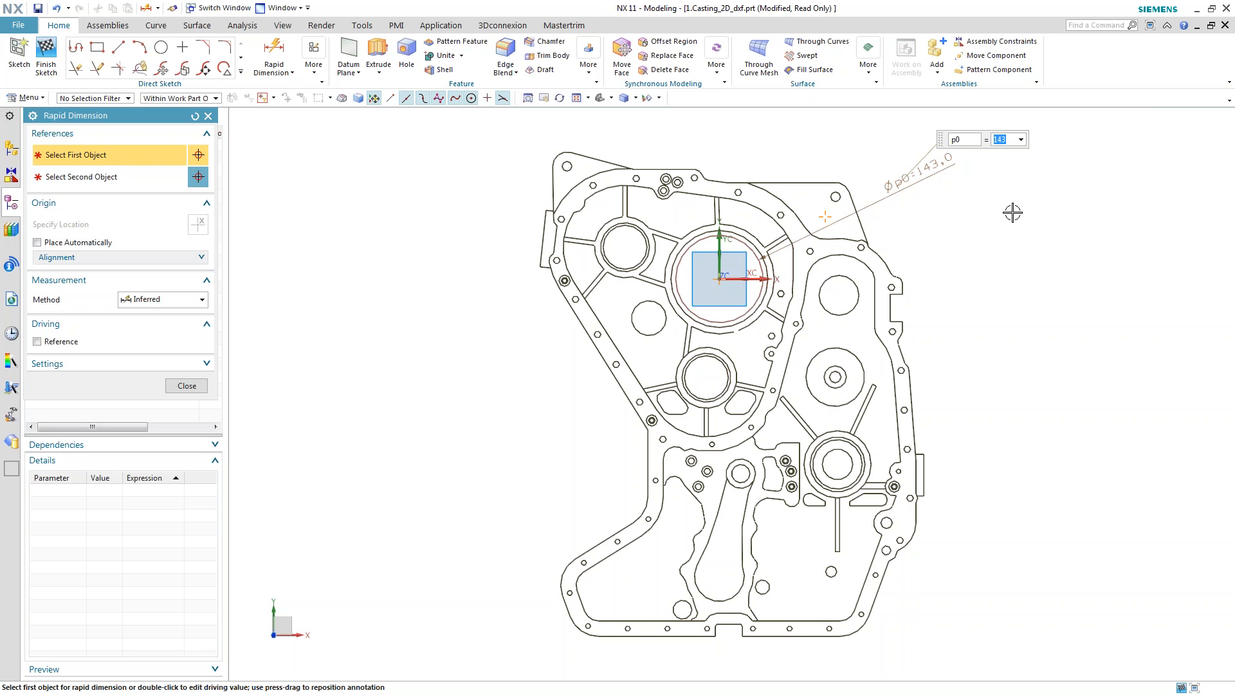
type("2in")
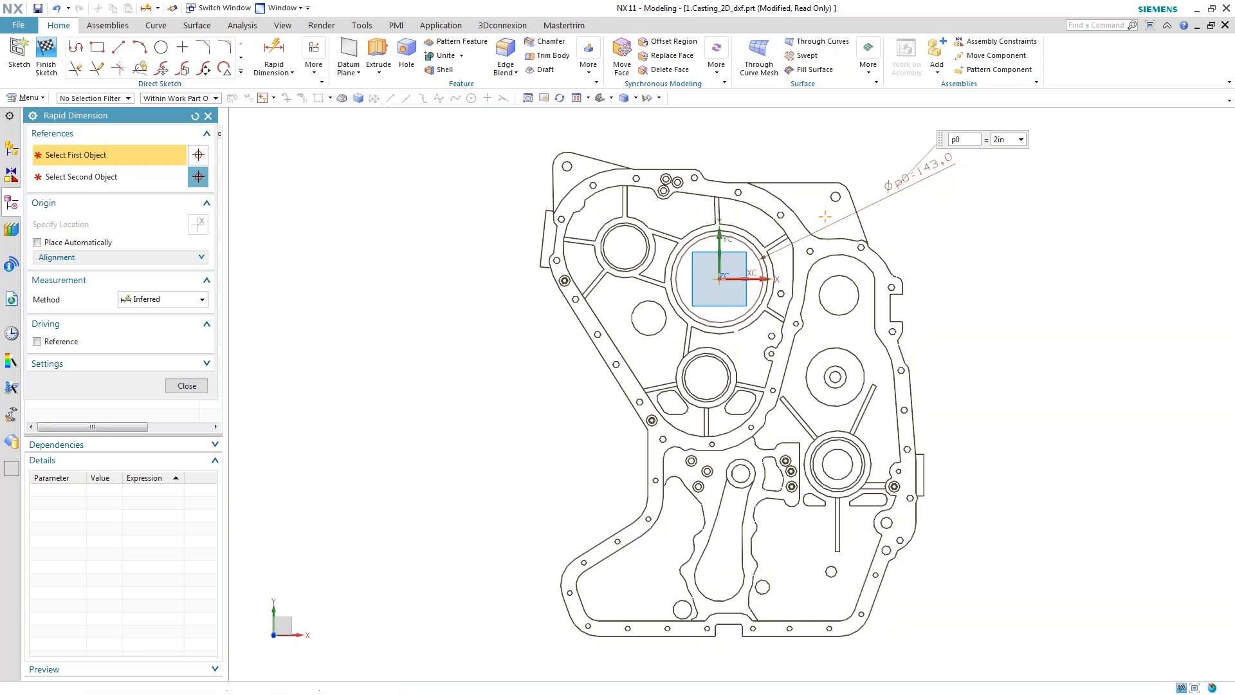
key("Return")
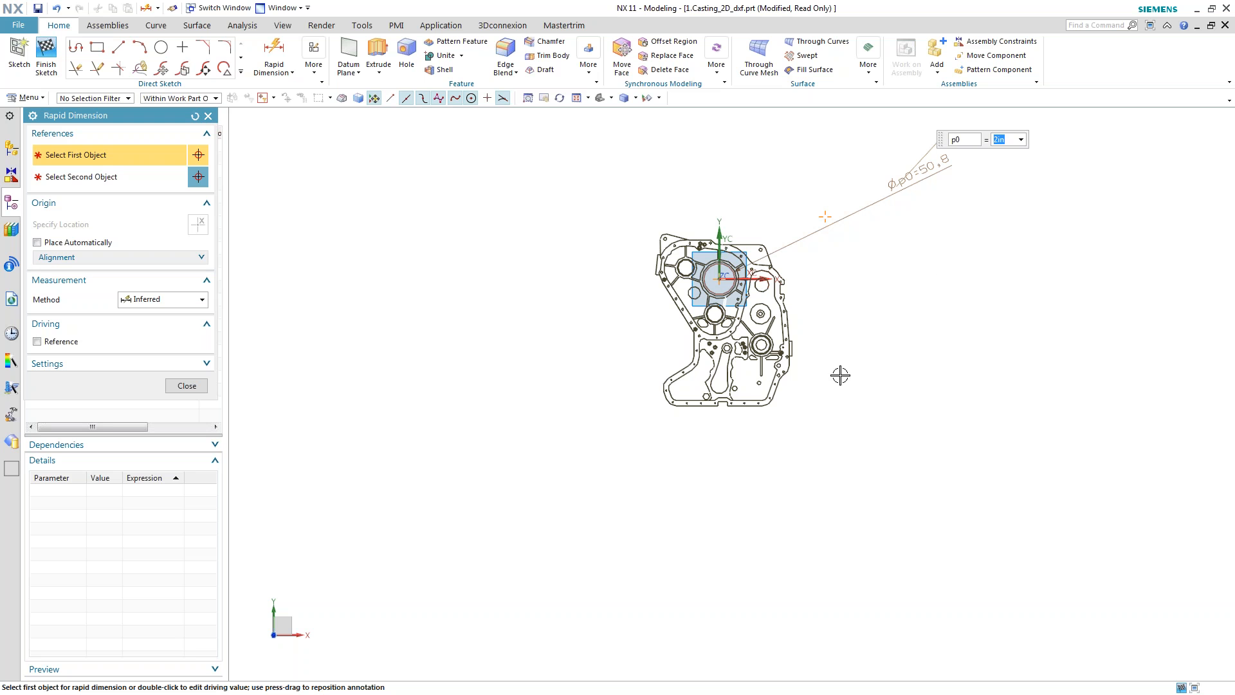
left_click(193, 387)
Reposition the bore's diameter dimension closer to the upper part of the casting profile
scroll(967, 358, "up", 3)
scroll(988, 158, "up", 2)
left_click(970, 150)
left_click_drag(970, 149, 703, 266)
scroll(657, 339, "up", 2)
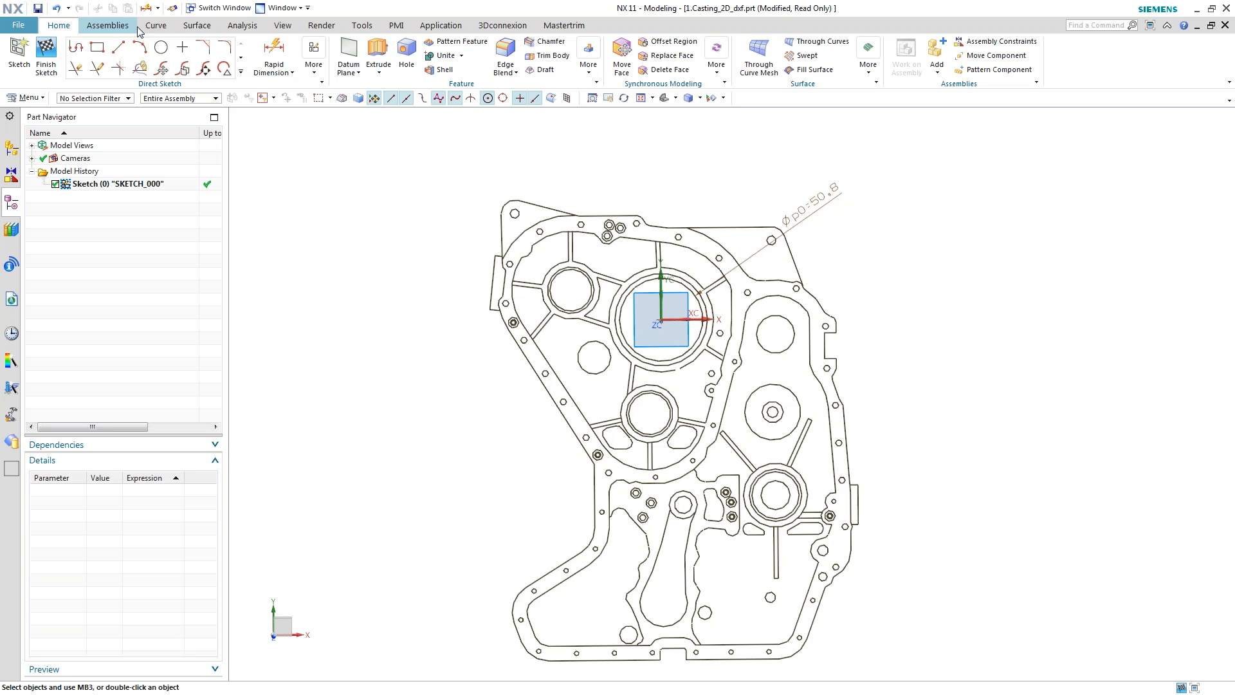
Examine the constraint status of the lines and arcs in the Sketch Relations Browser, with all curves in the active sketch listed
left_click(308, 67)
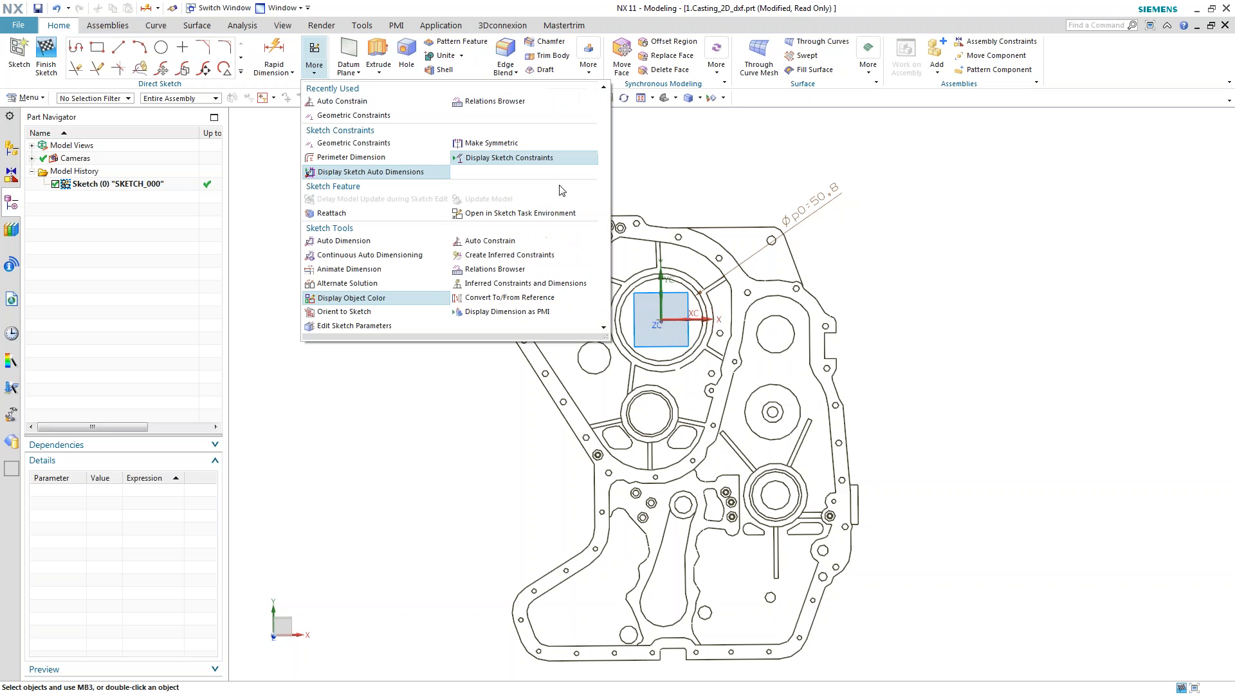
left_click(499, 270)
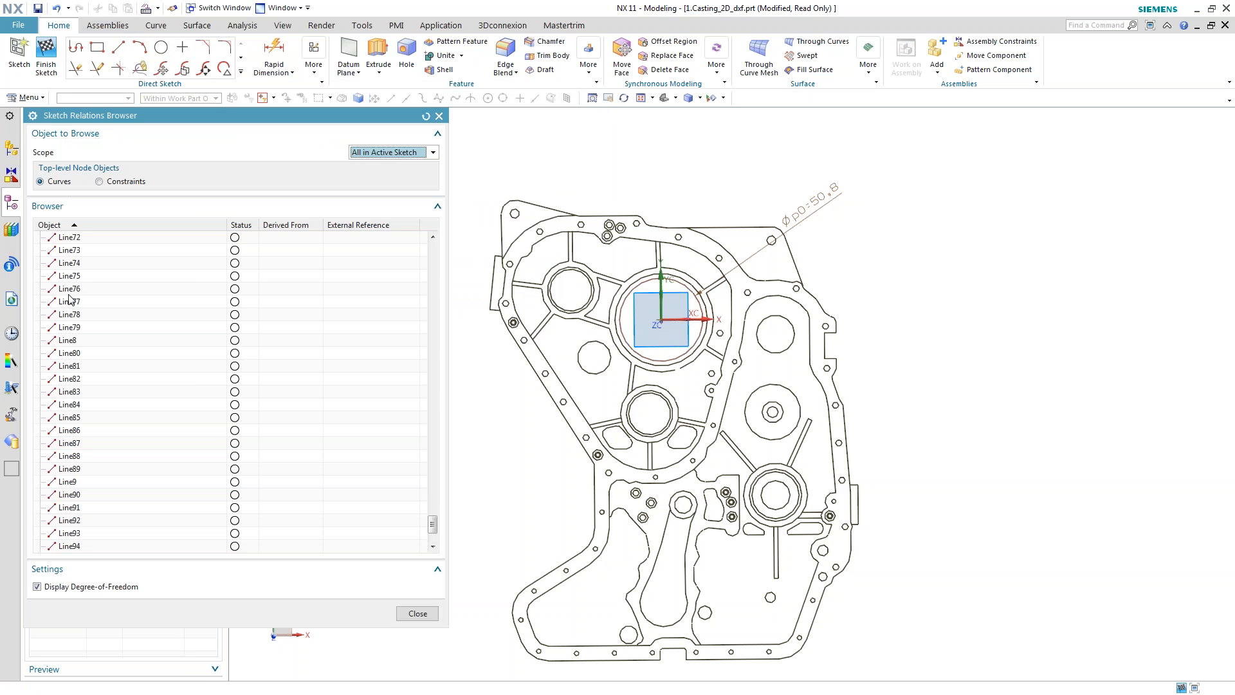
left_click_drag(63, 255, 56, 383)
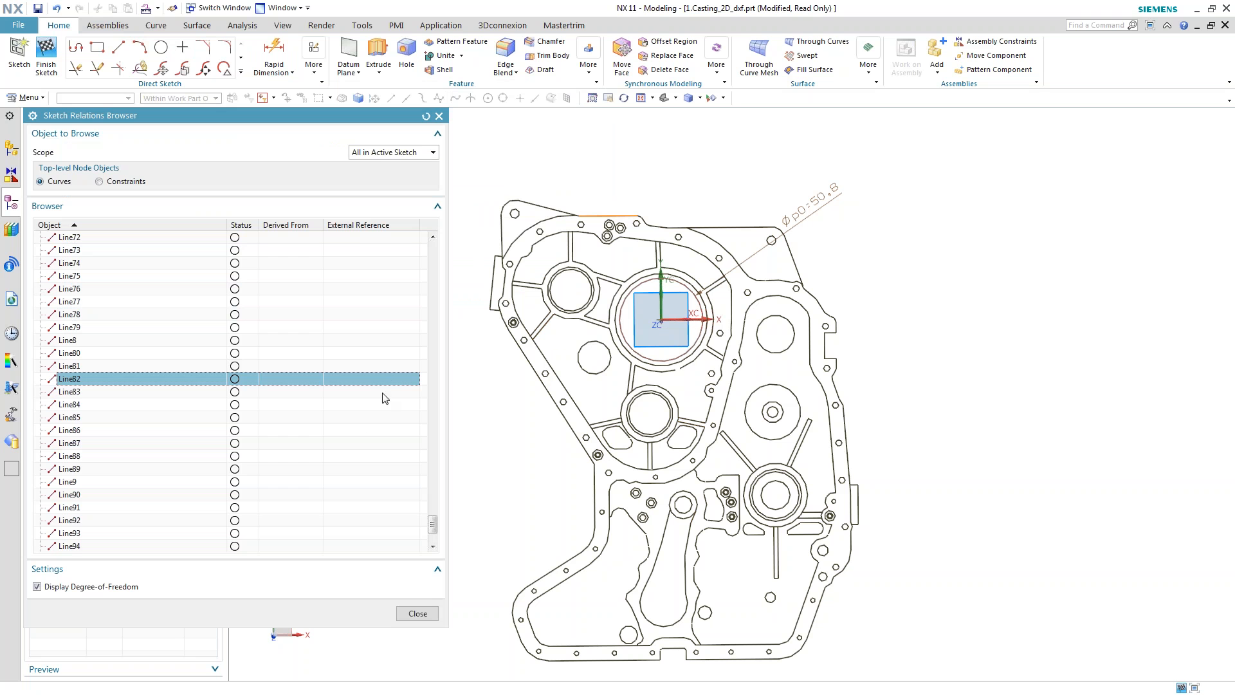
left_click_drag(431, 524, 443, 248)
scroll(234, 388, "down", 17)
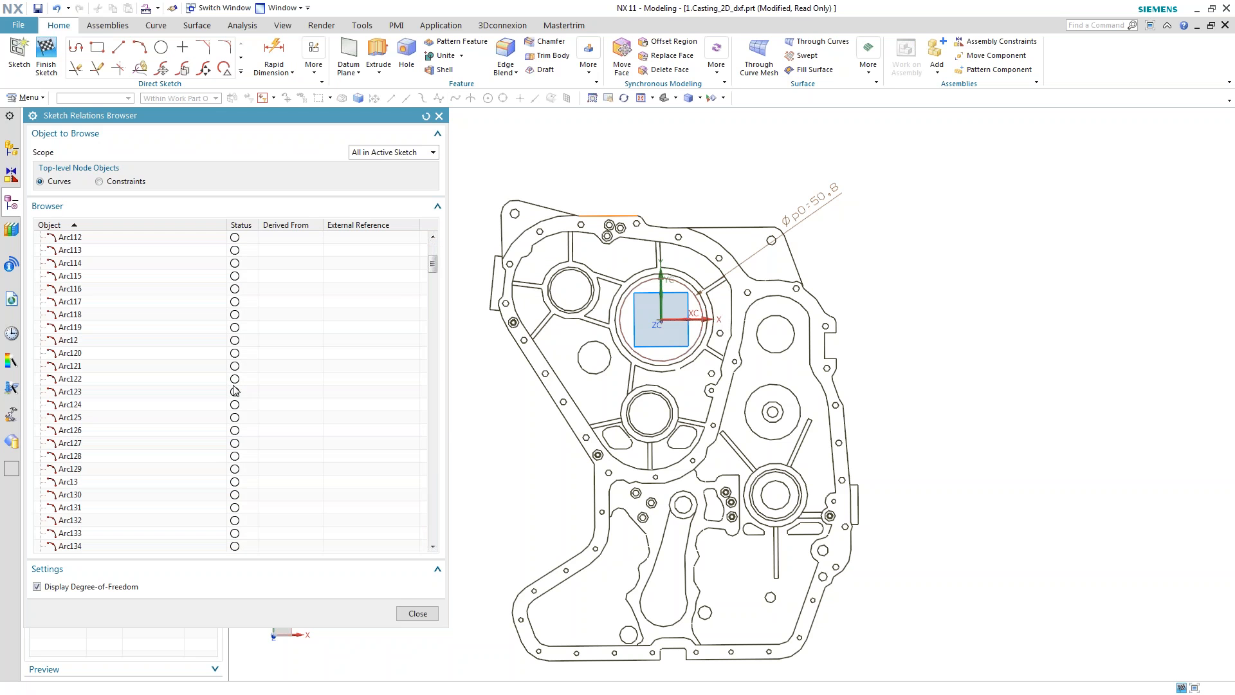
scroll(234, 389, "down", 20)
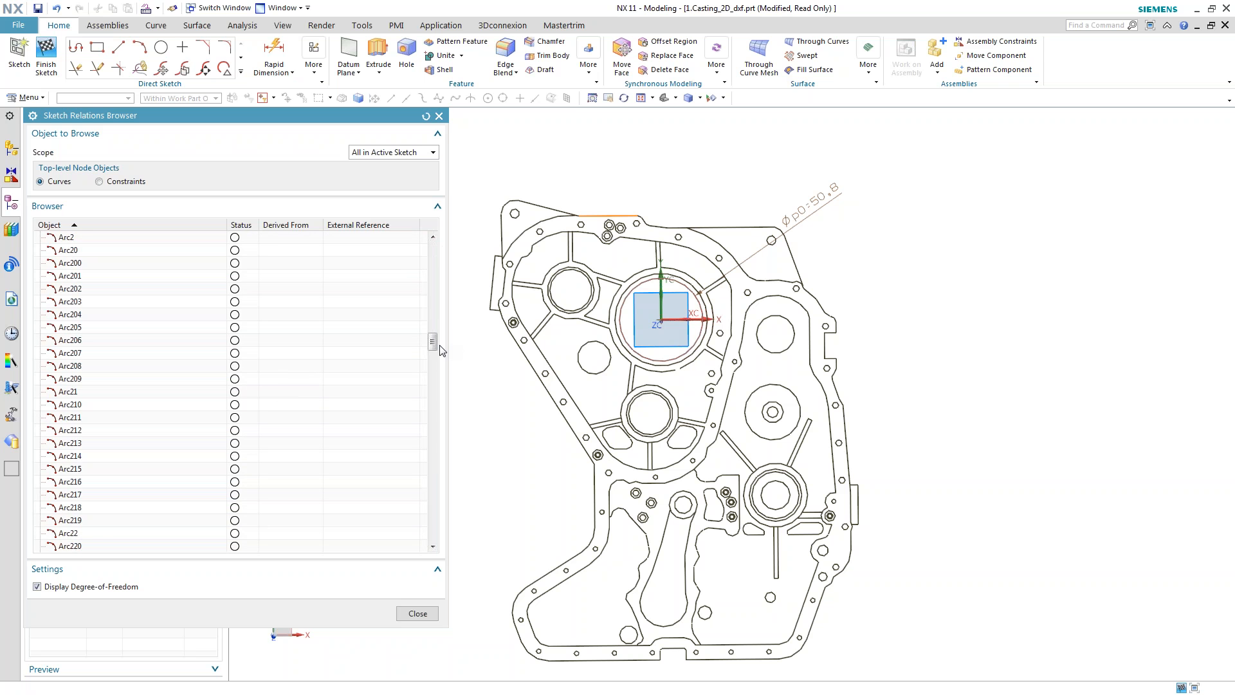
left_click_drag(437, 351, 448, 241)
List the sketch relations by constraints and inspect which arc the diameter dimension controls
left_click(113, 184)
left_click(40, 237)
left_click(117, 253)
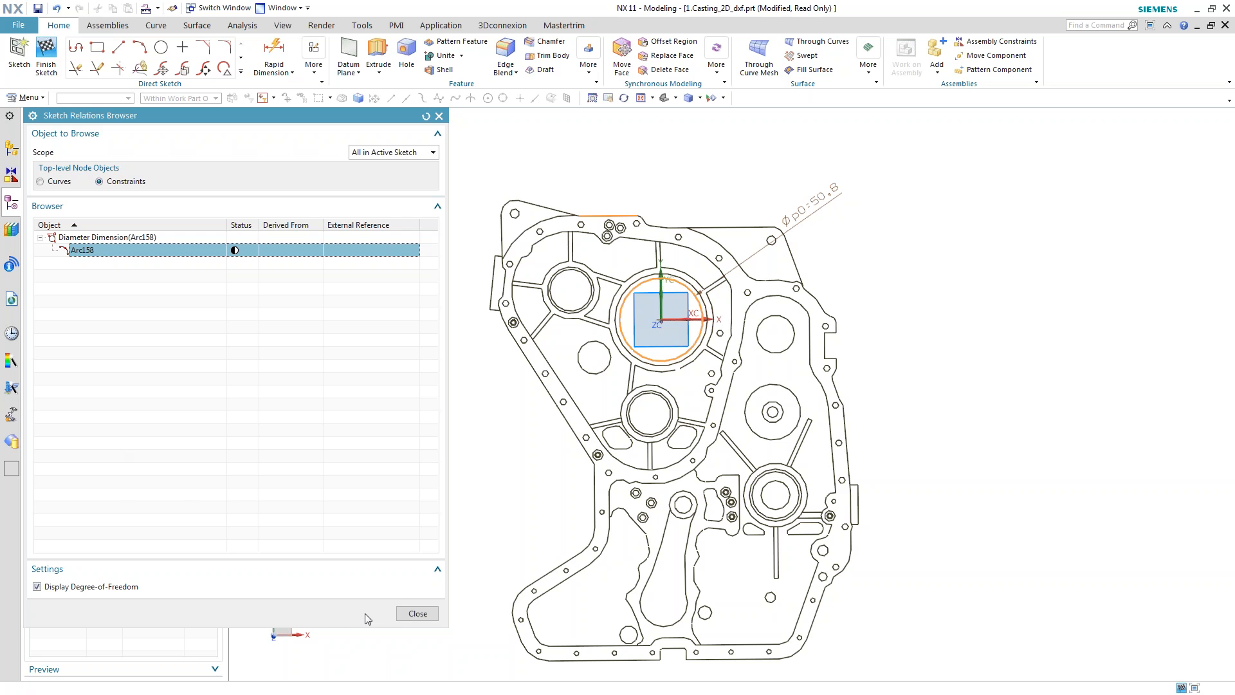
left_click(416, 614)
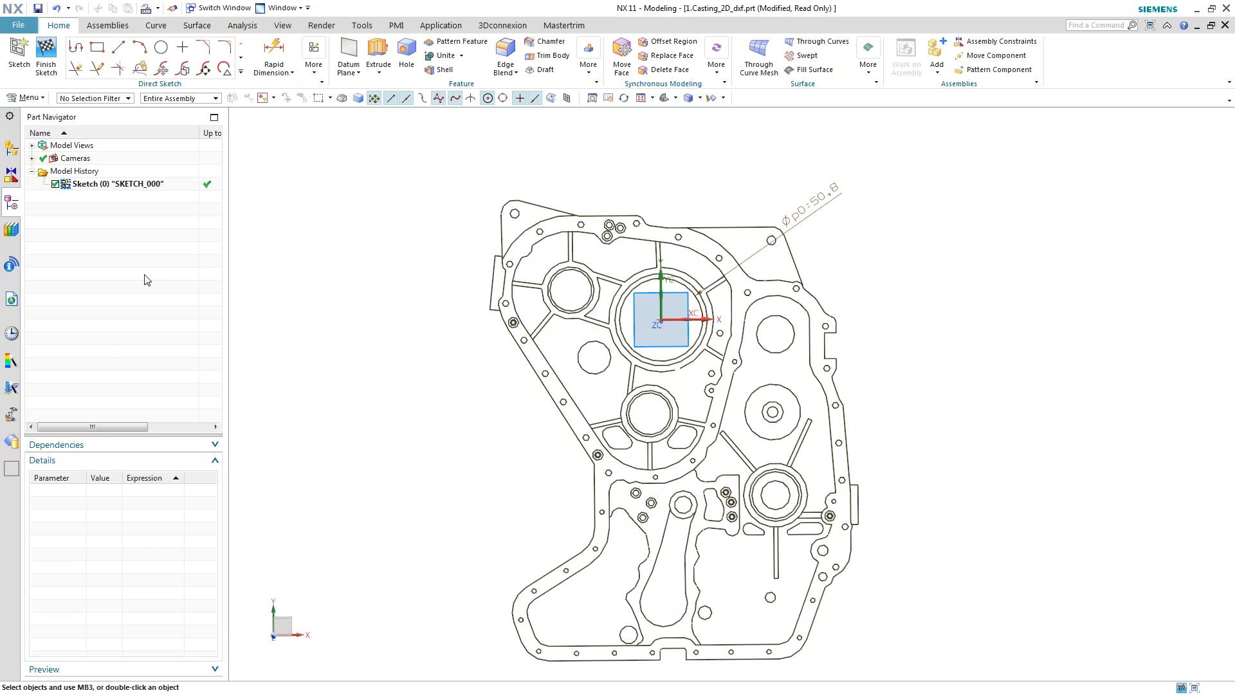
Auto-constrain all sketch curves with horizontal, vertical, tangent, parallel, perpendicular, concentric and coincident constraints, excluding collinear
left_click(322, 67)
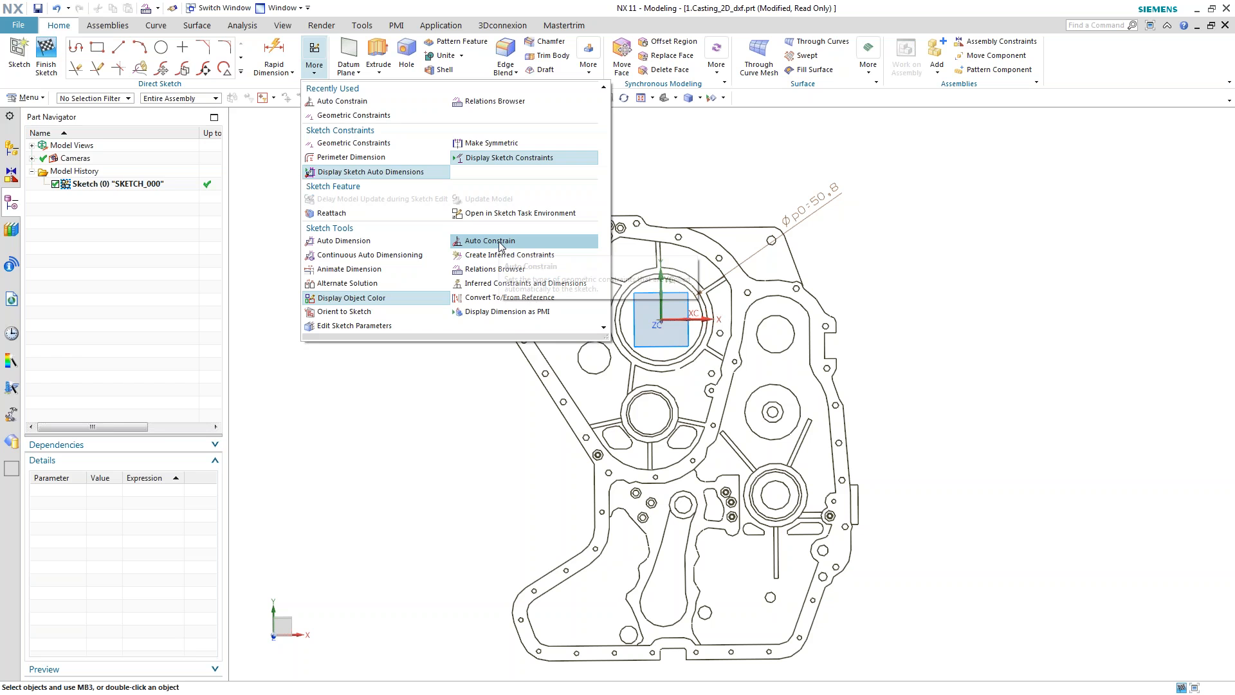
left_click(495, 243)
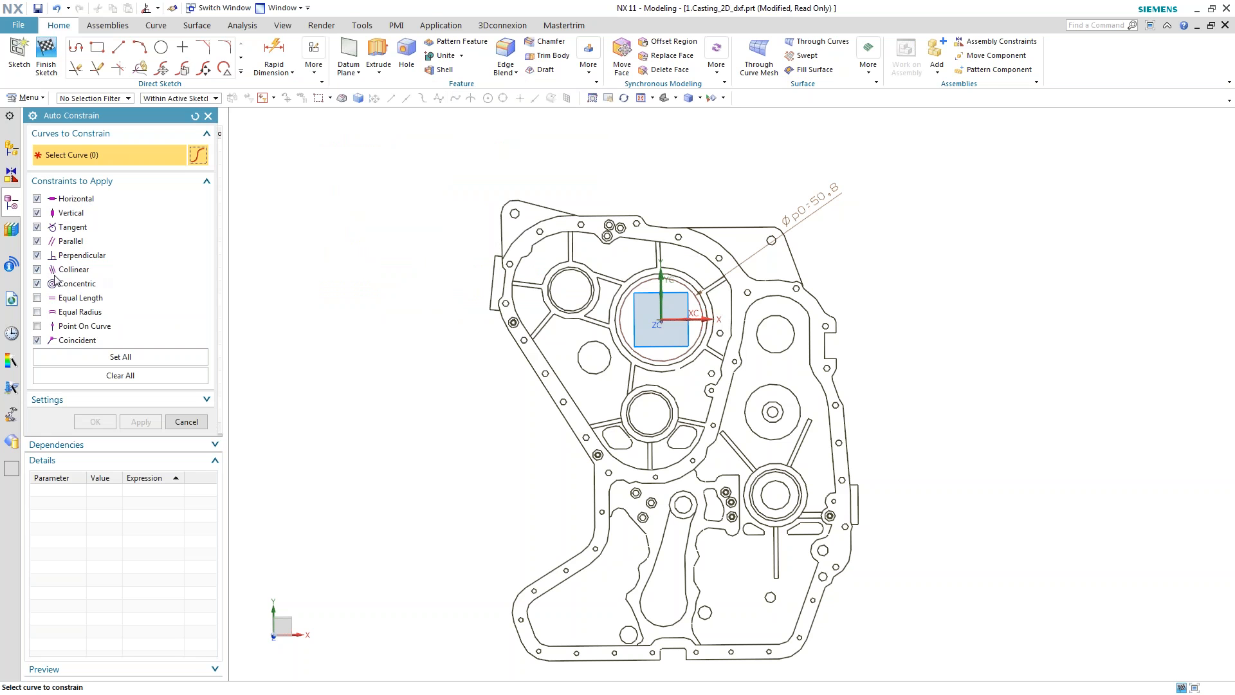
left_click(38, 270)
mouse_move(451, 180)
left_mouse_down()
mouse_move(736, 433)
mouse_move(925, 648)
mouse_move(929, 673)
left_mouse_up()
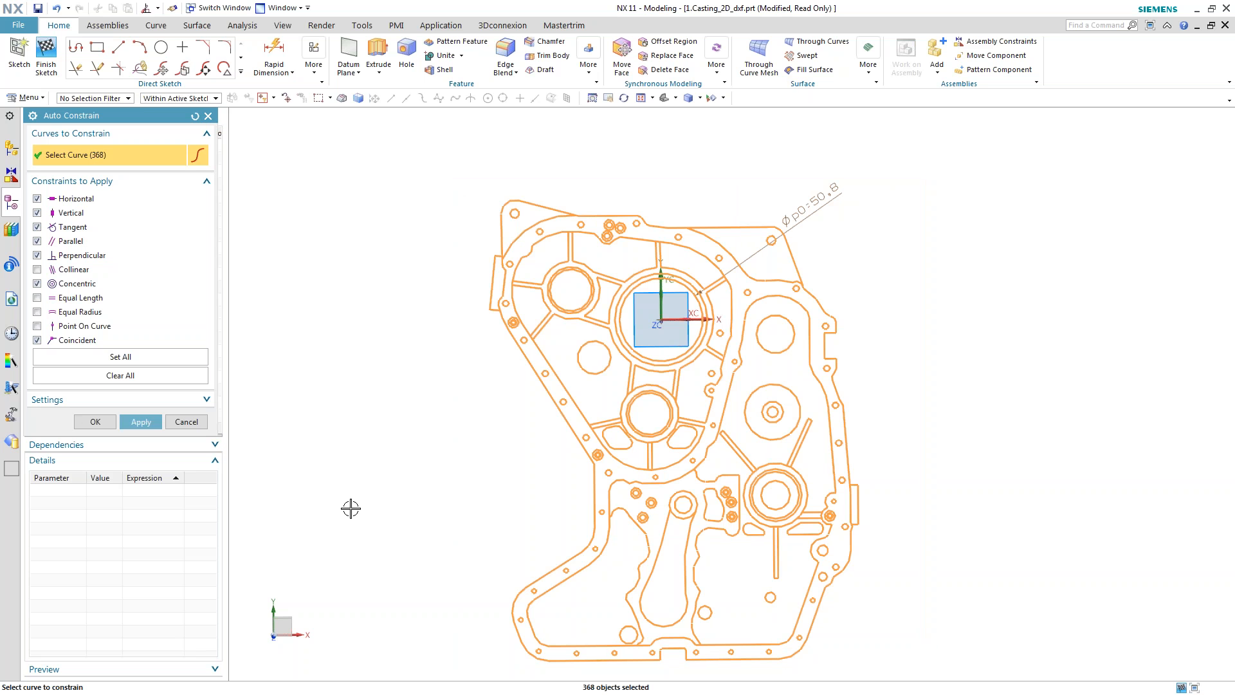
left_click(103, 422)
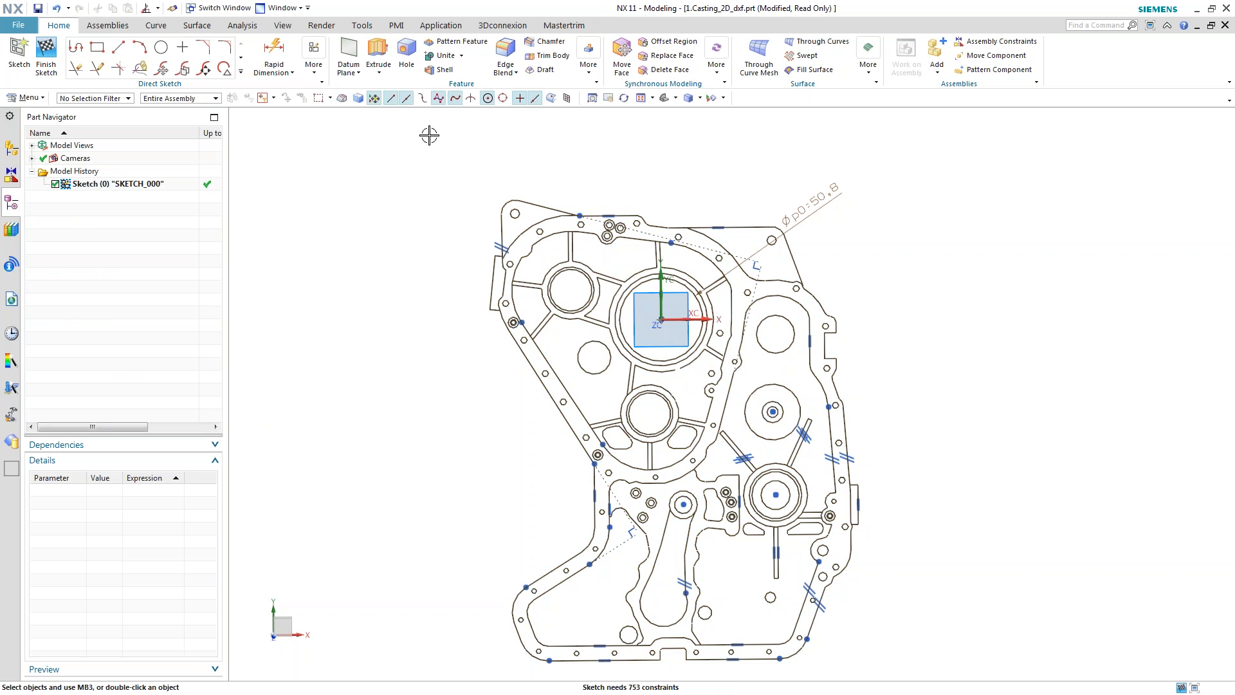
Inspect the curves behind the Arc224–Line38 and Arc79–Line2 tangent constraints in the Sketch Relations Browser
left_click(313, 74)
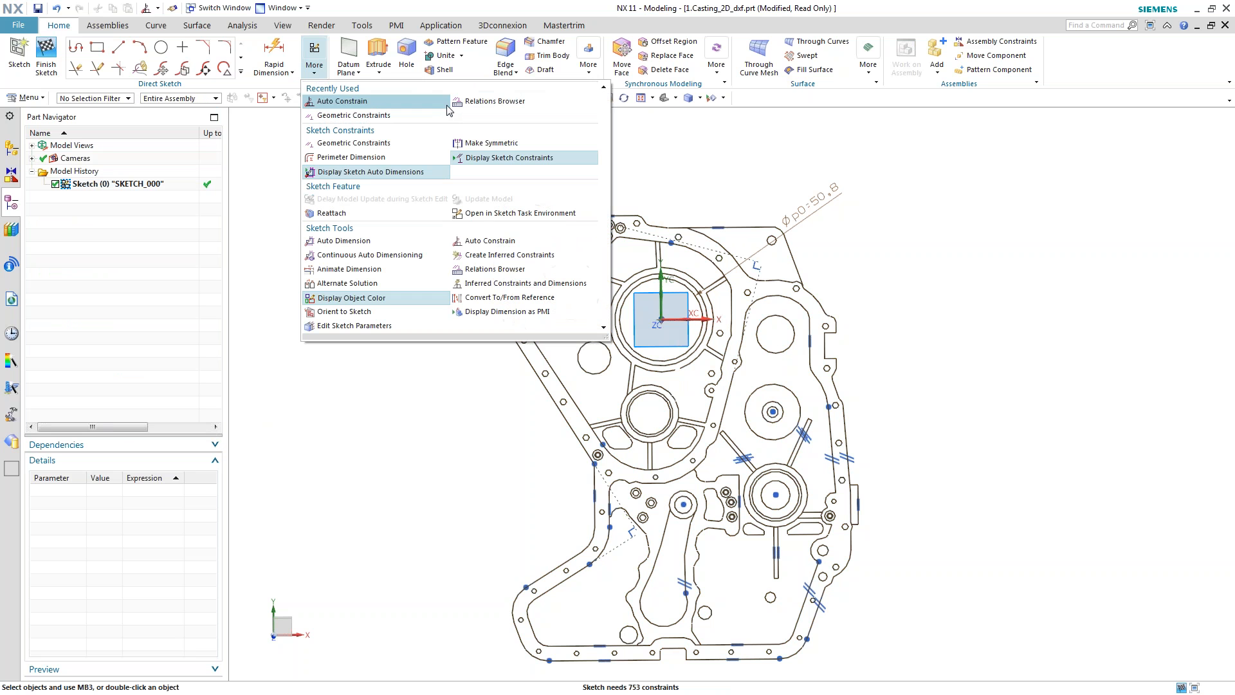
left_click(479, 101)
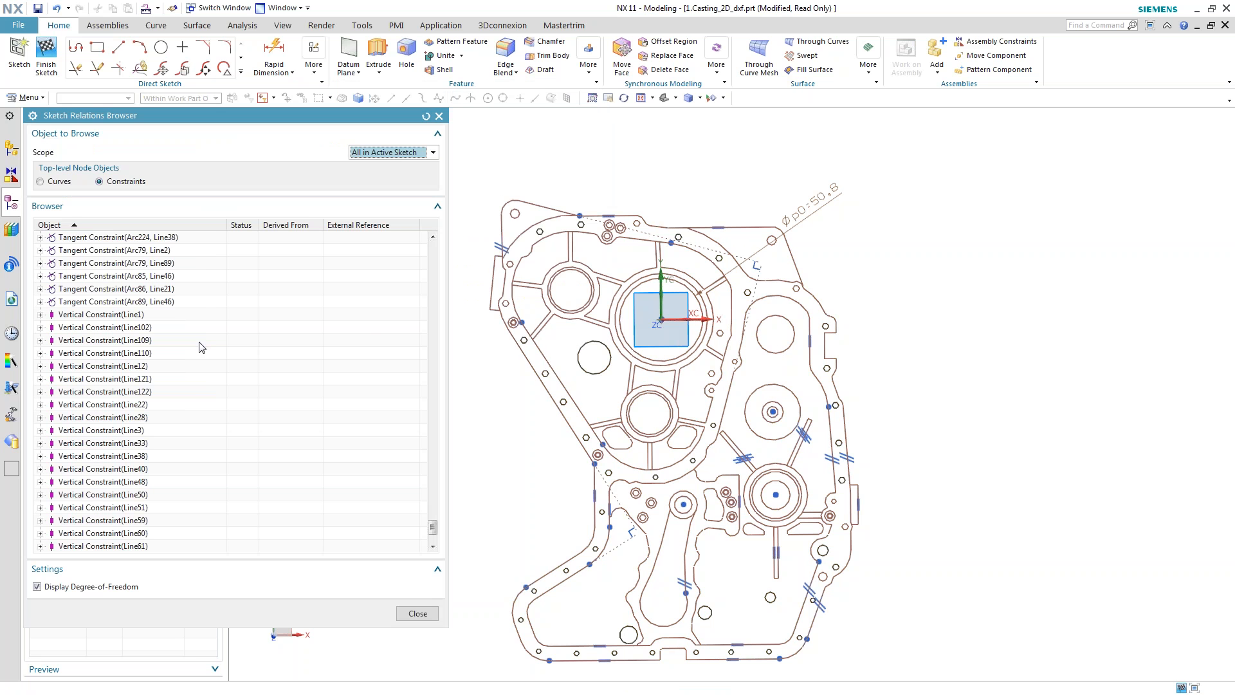
left_click(40, 237)
left_click(40, 276)
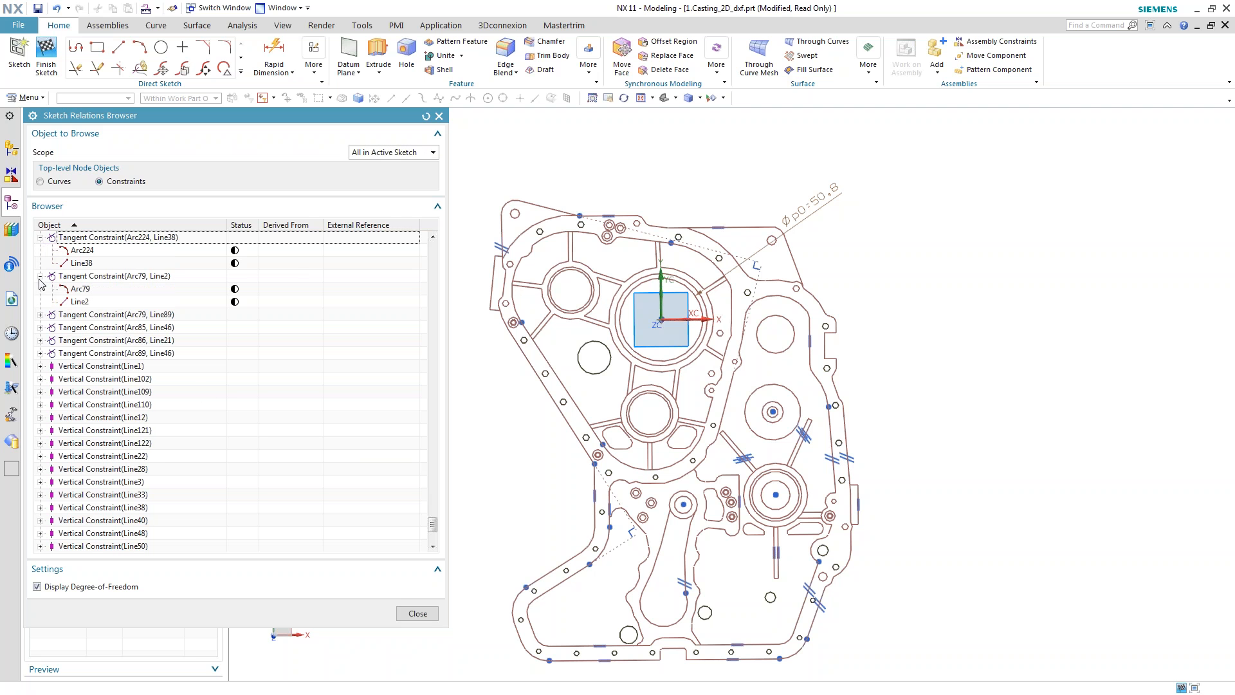
Locate Line2 and Arc79 in the sketch geometry from their tangent constraint in the Sketch Relations Browser and examine where they meet
left_click(97, 278)
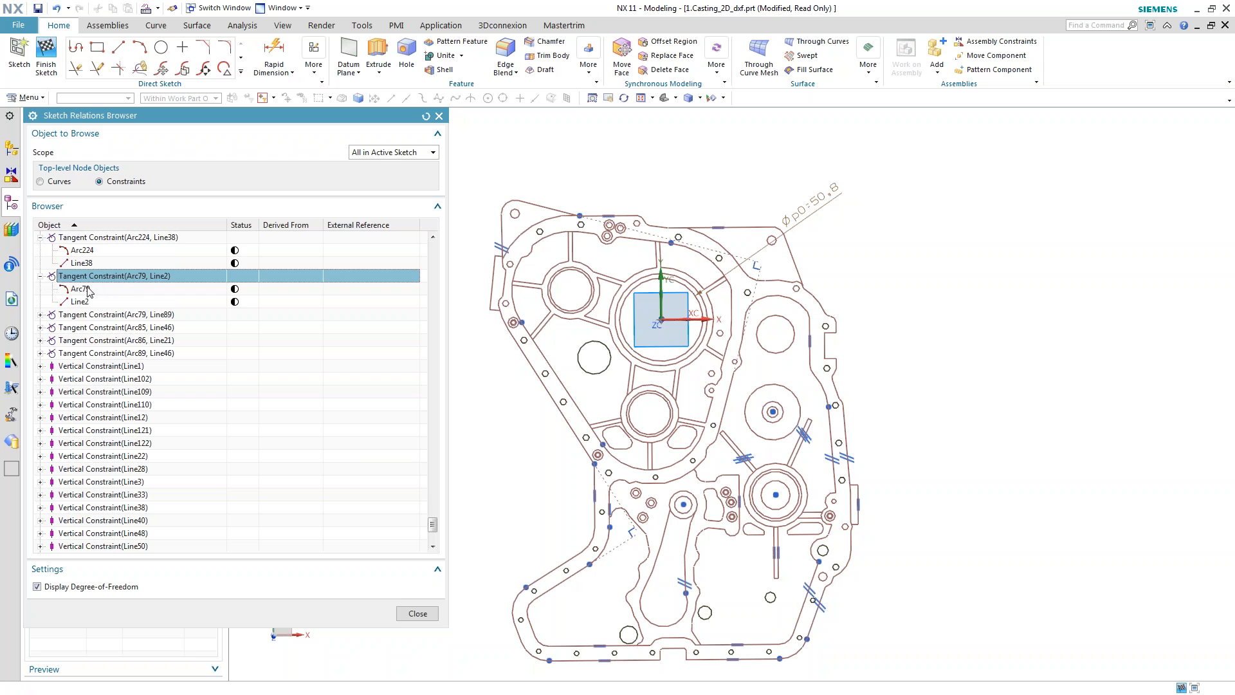
left_click(81, 303)
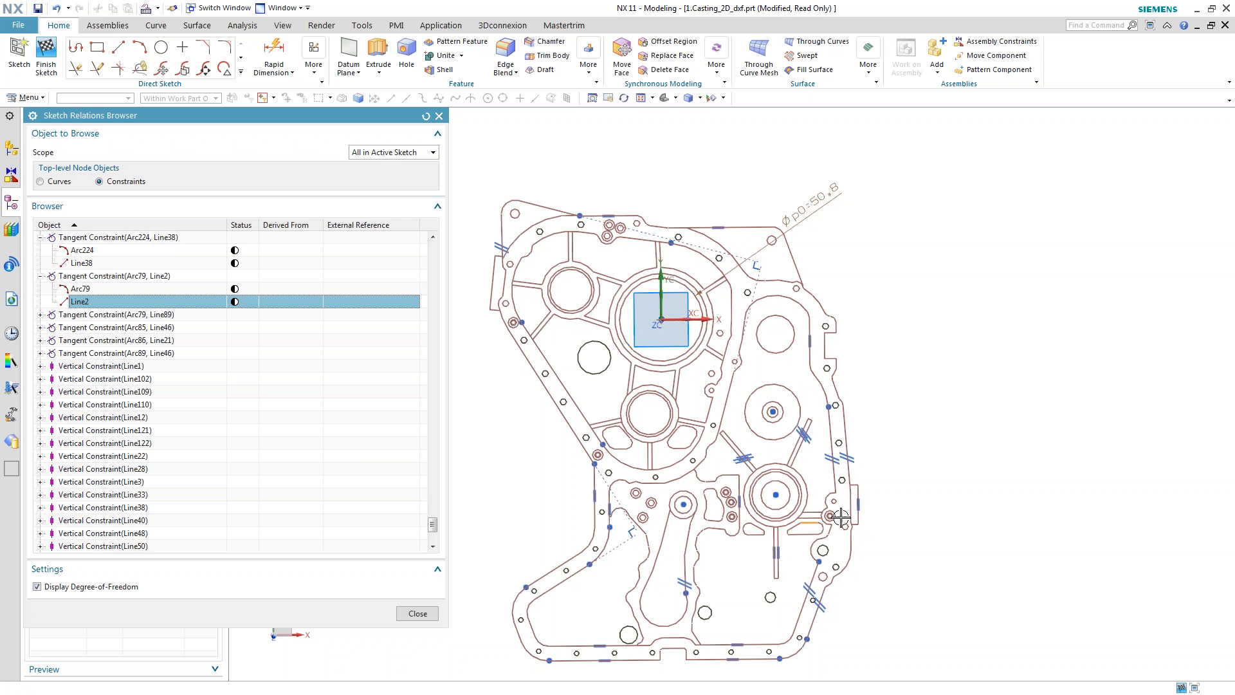
scroll(839, 522, "up", 6)
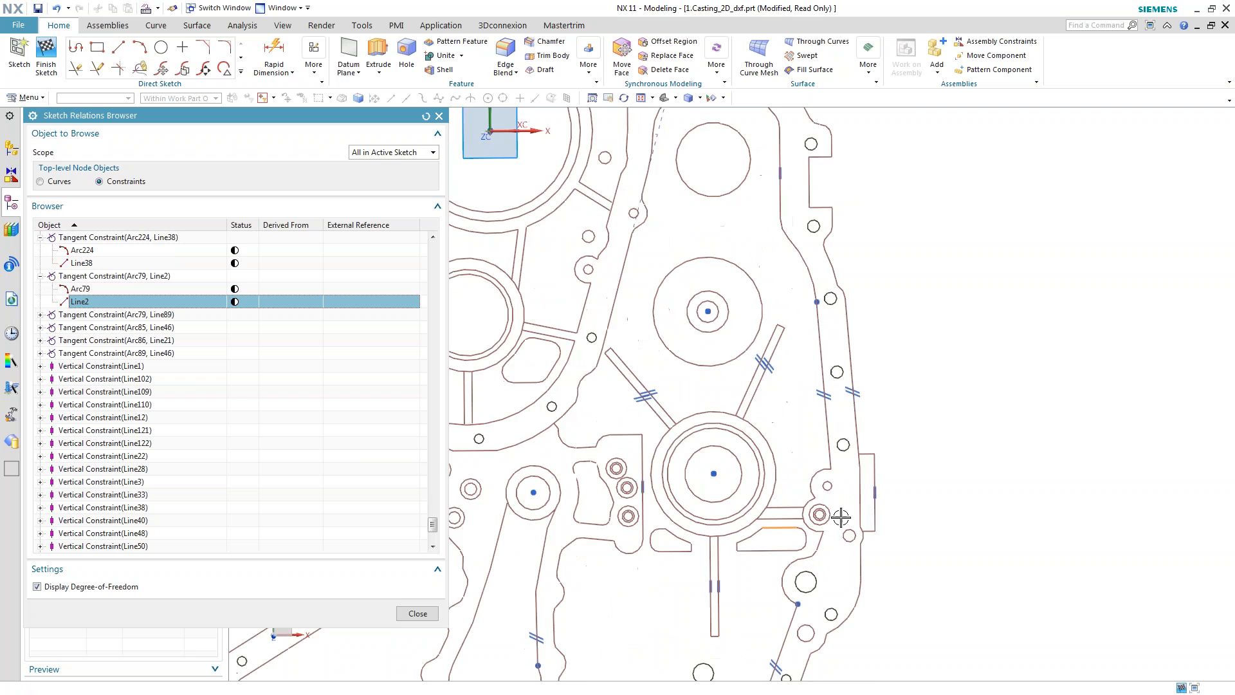
left_click(85, 290)
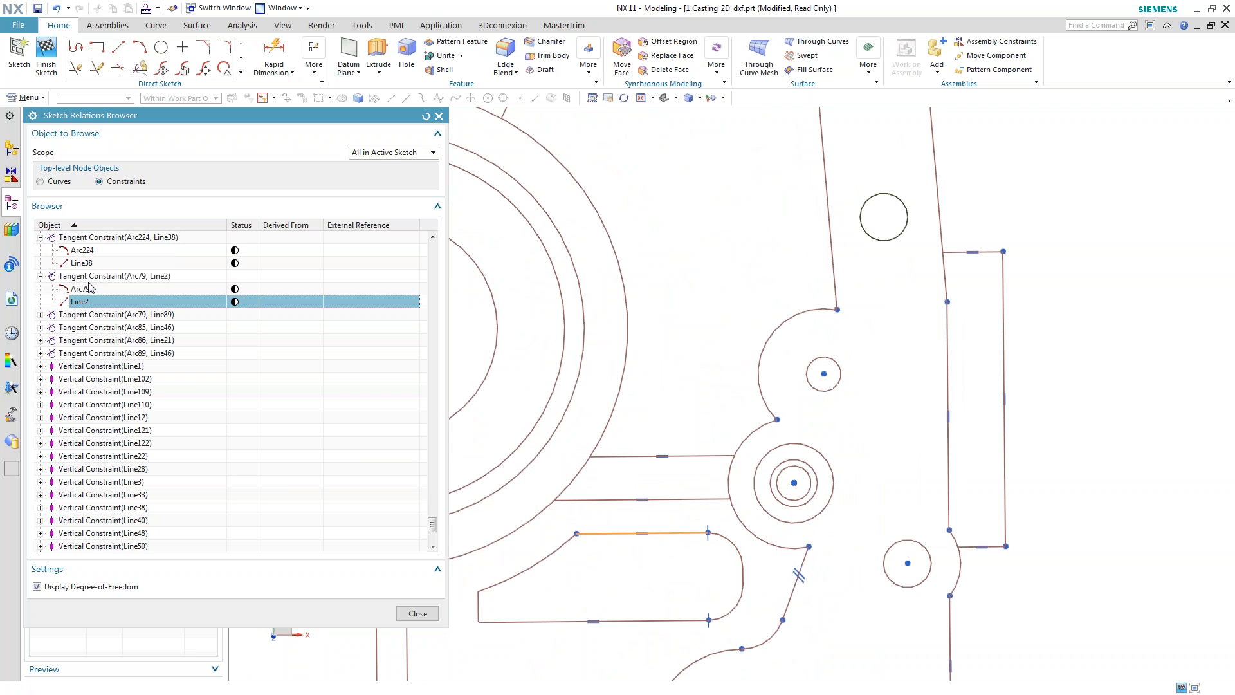
left_click(93, 276)
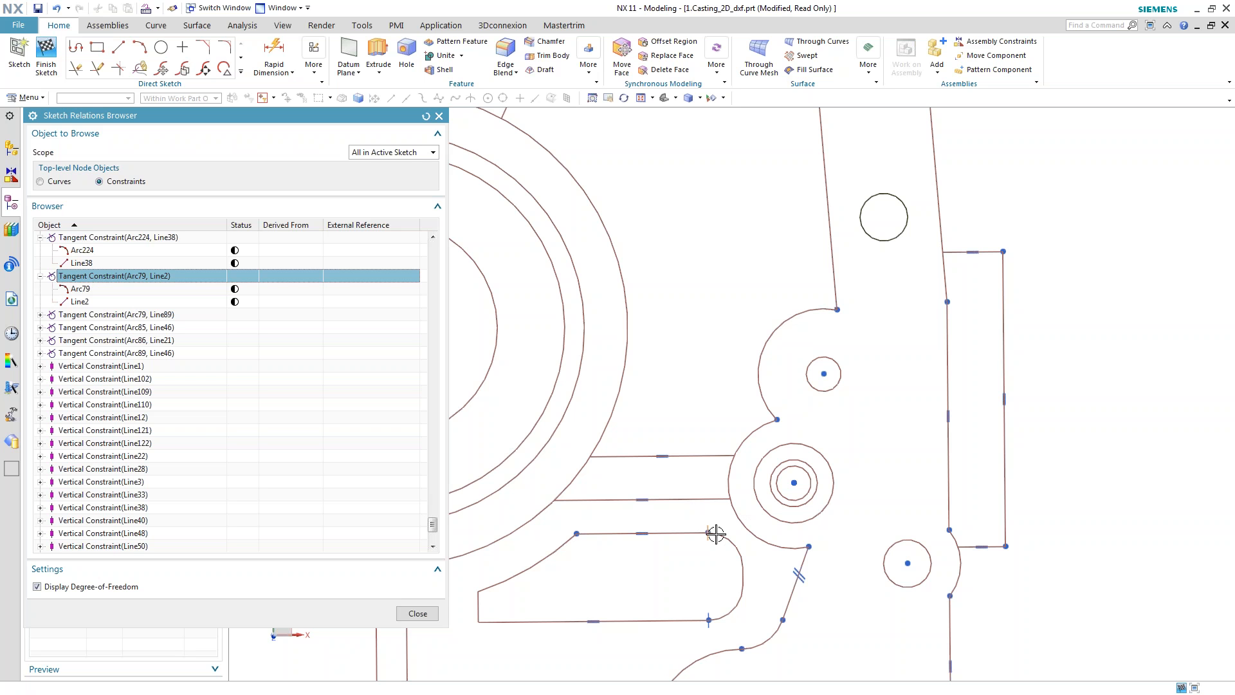
left_click(74, 302)
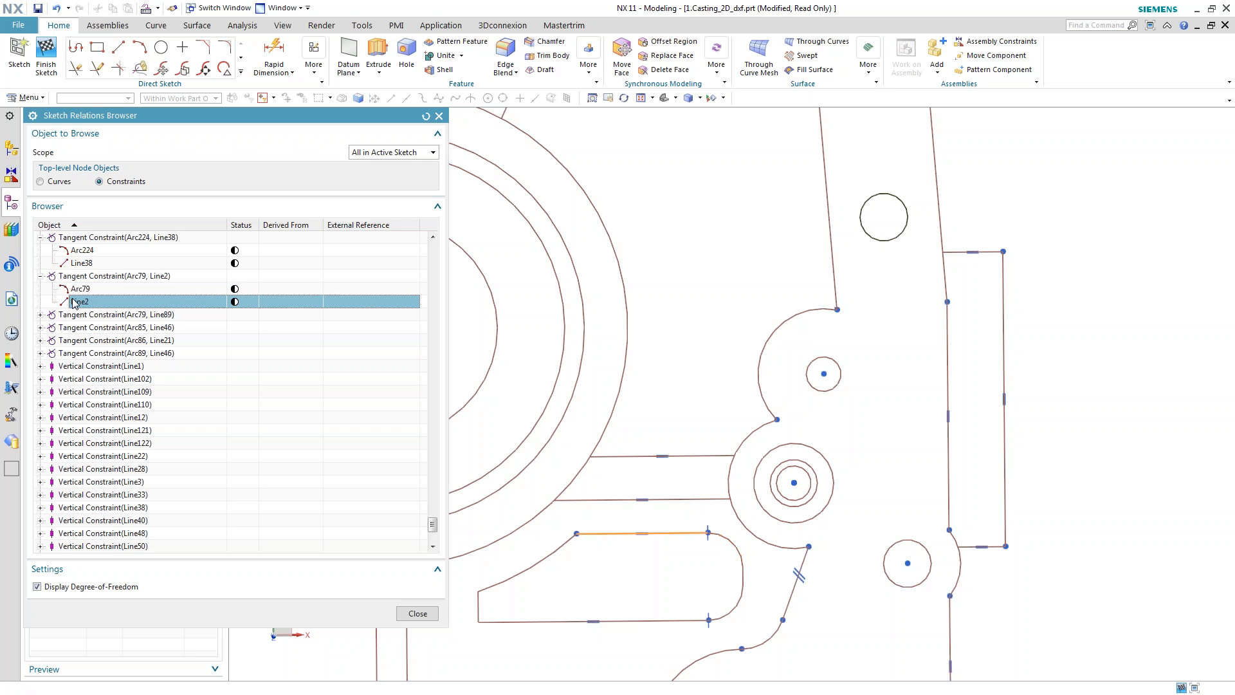
Collapse the expanded Arc79–Line2 and Arc224–Line38 tangent constraints and review the vertical constraints at the end of the list
left_click(40, 276)
left_click(40, 237)
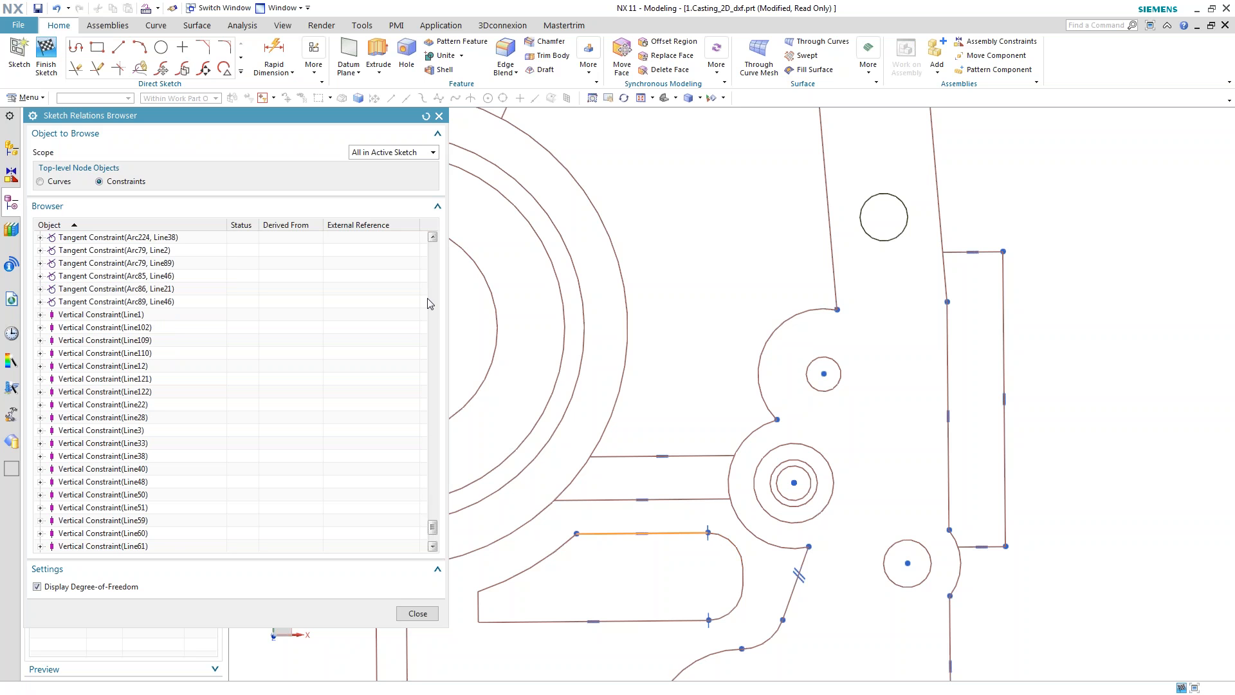
left_click_drag(433, 529, 365, 542)
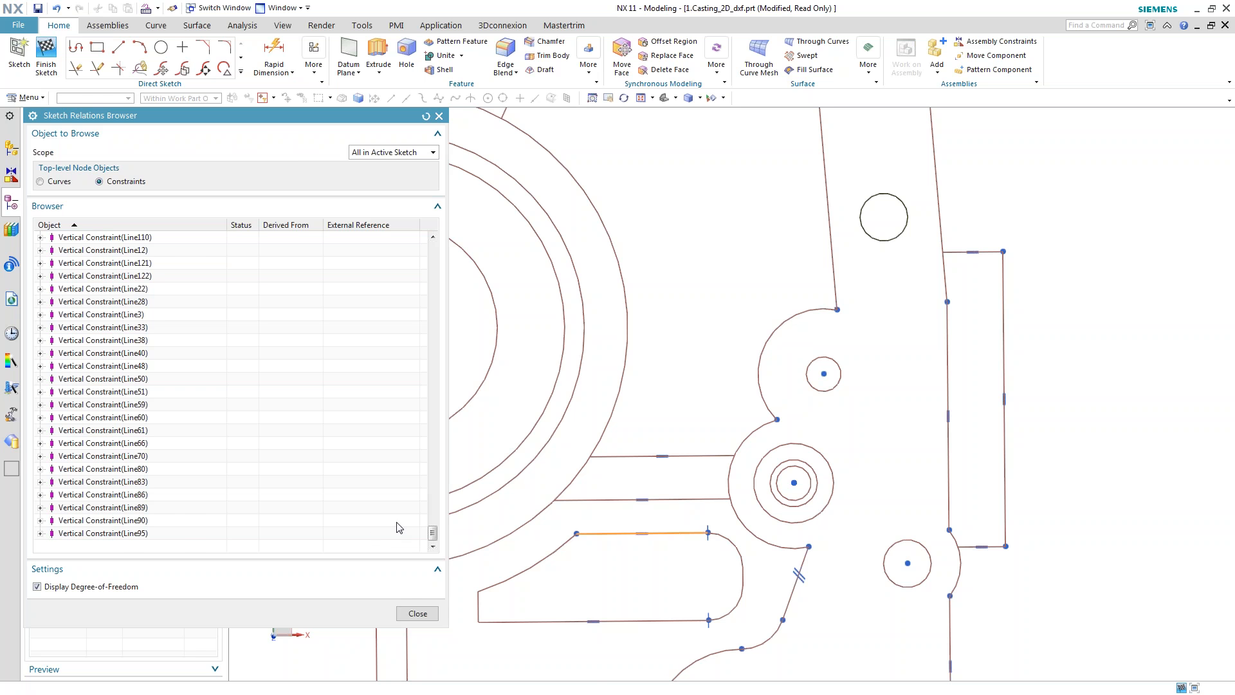
Close the Sketch Relations Browser and finish the sketch
left_click(417, 613)
scroll(833, 514, "up", 3)
scroll(834, 514, "down", 6)
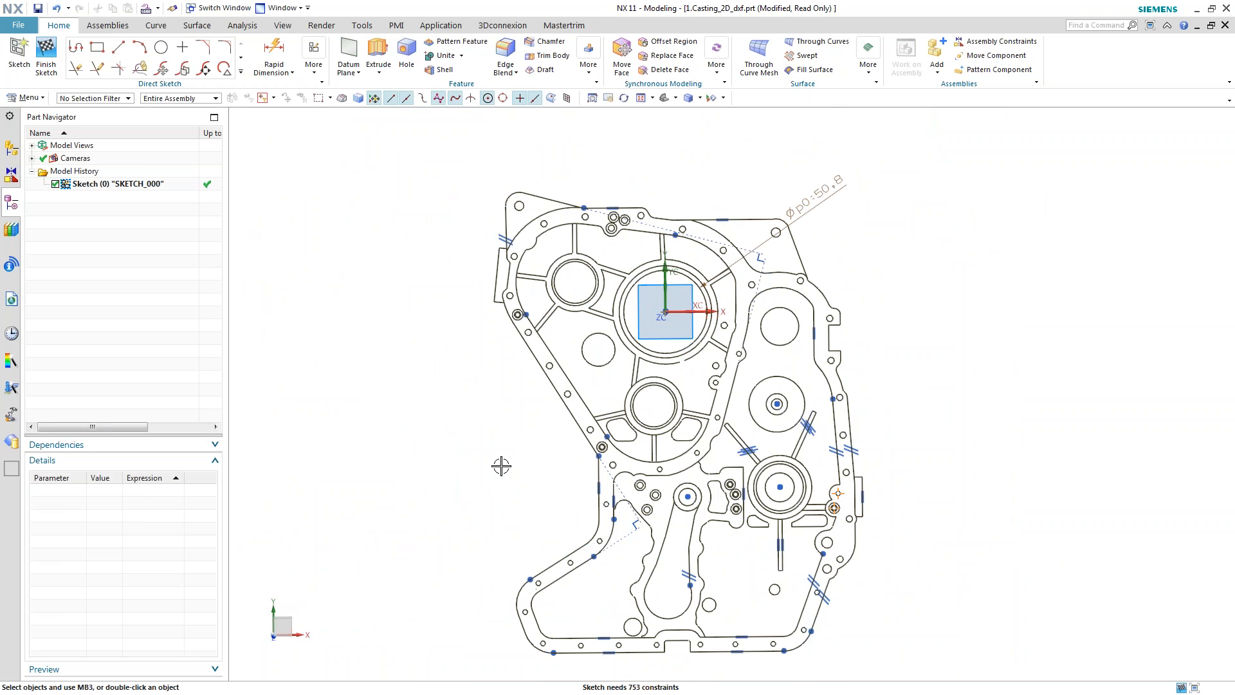
left_click(48, 57)
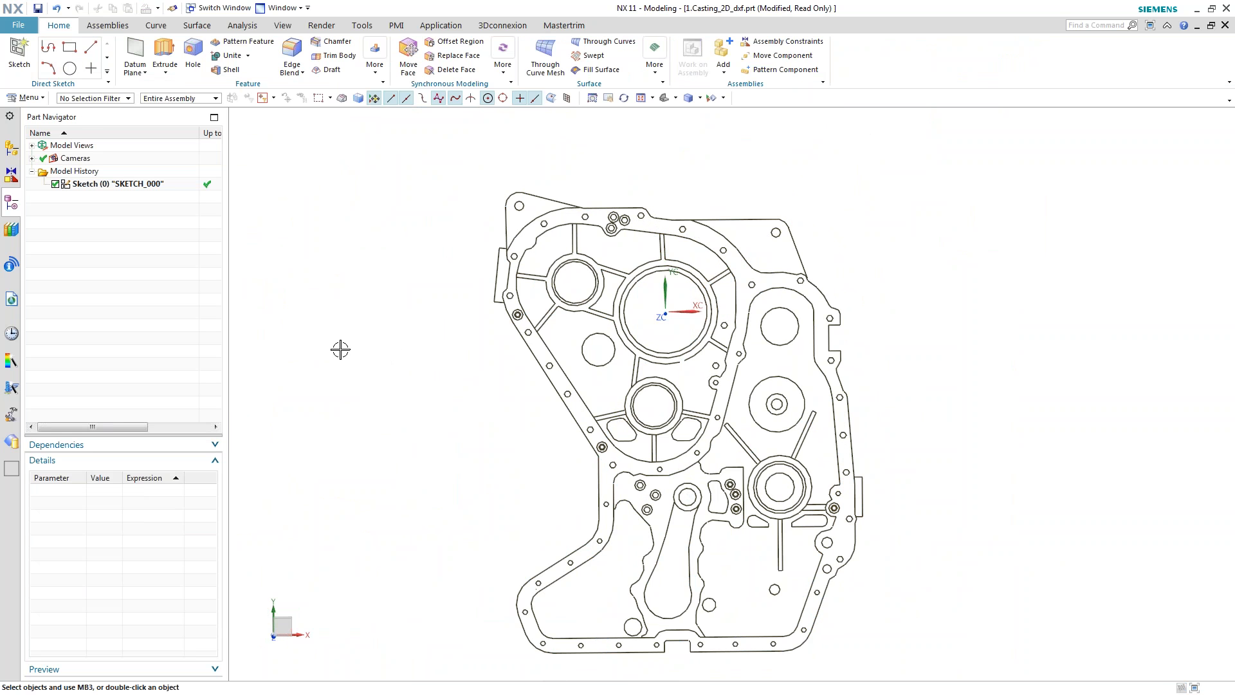
Open the What's New Guide in the web browser
left_click(12, 101)
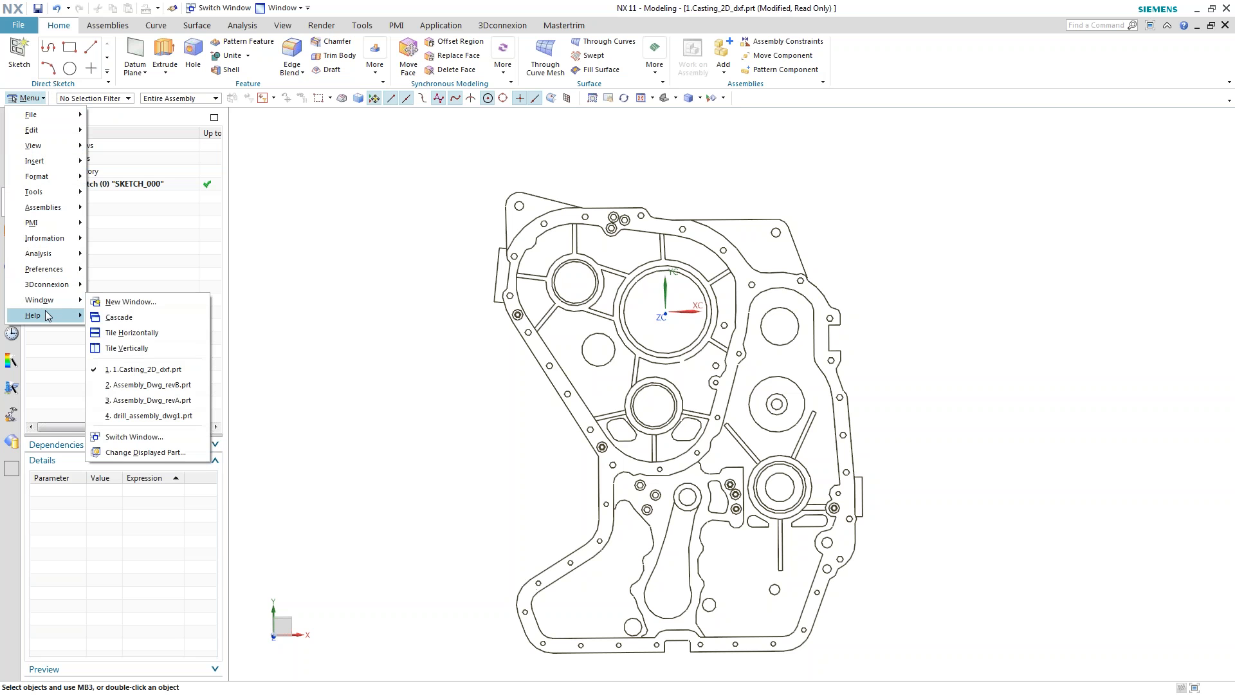
mouse_move(45, 315)
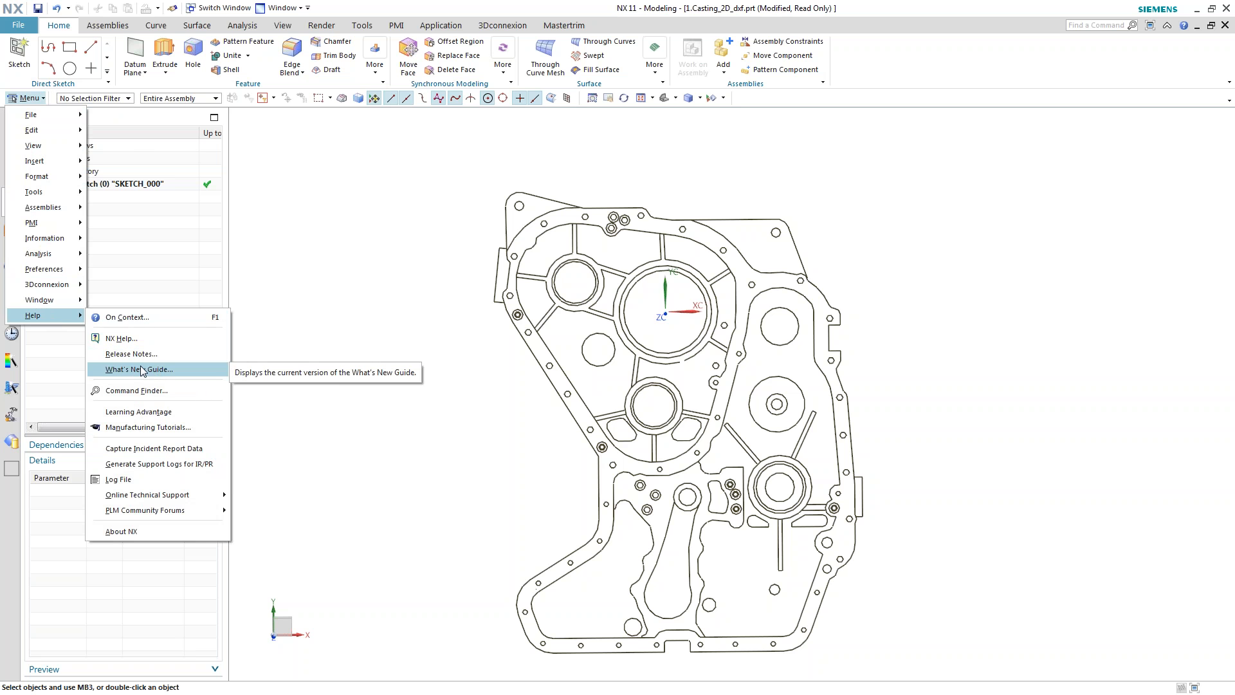
left_click(33, 98)
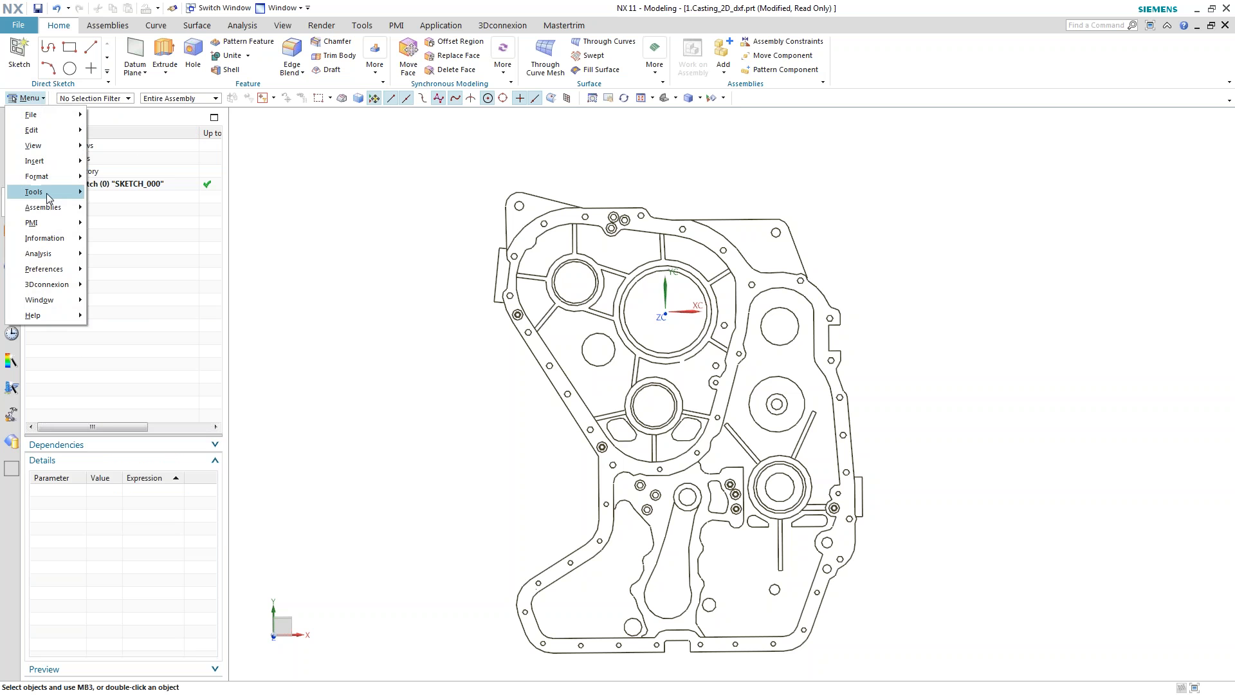
mouse_move(63, 317)
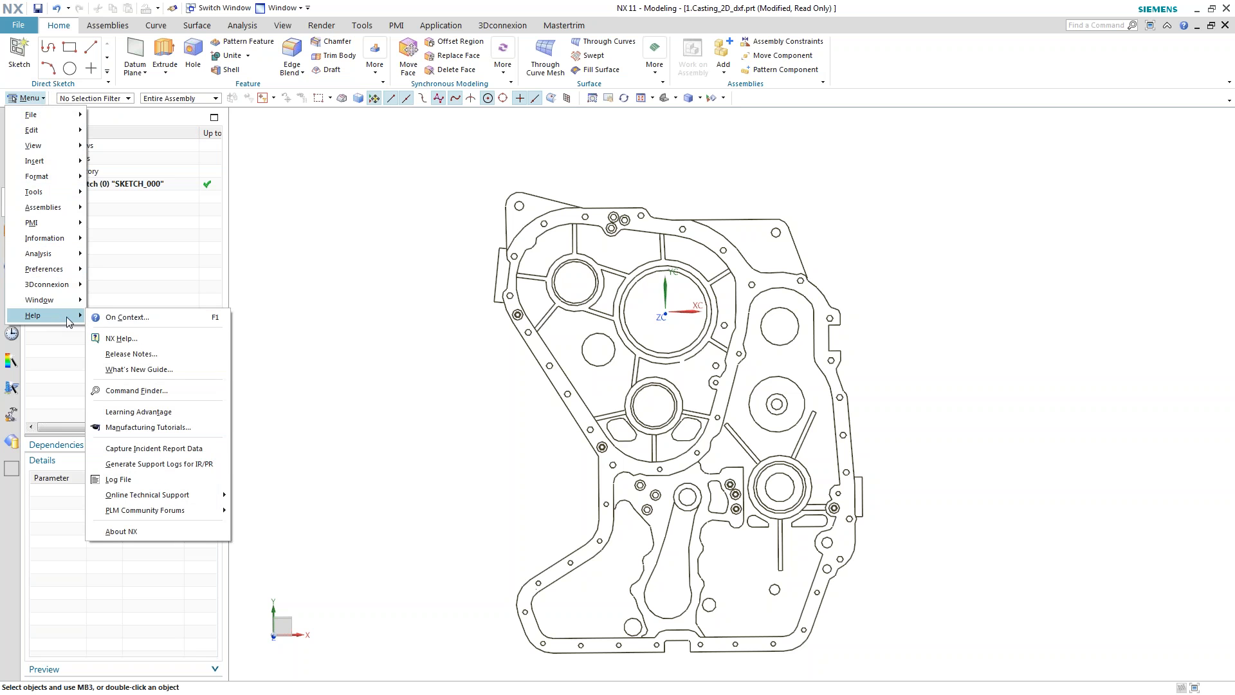
left_click(150, 373)
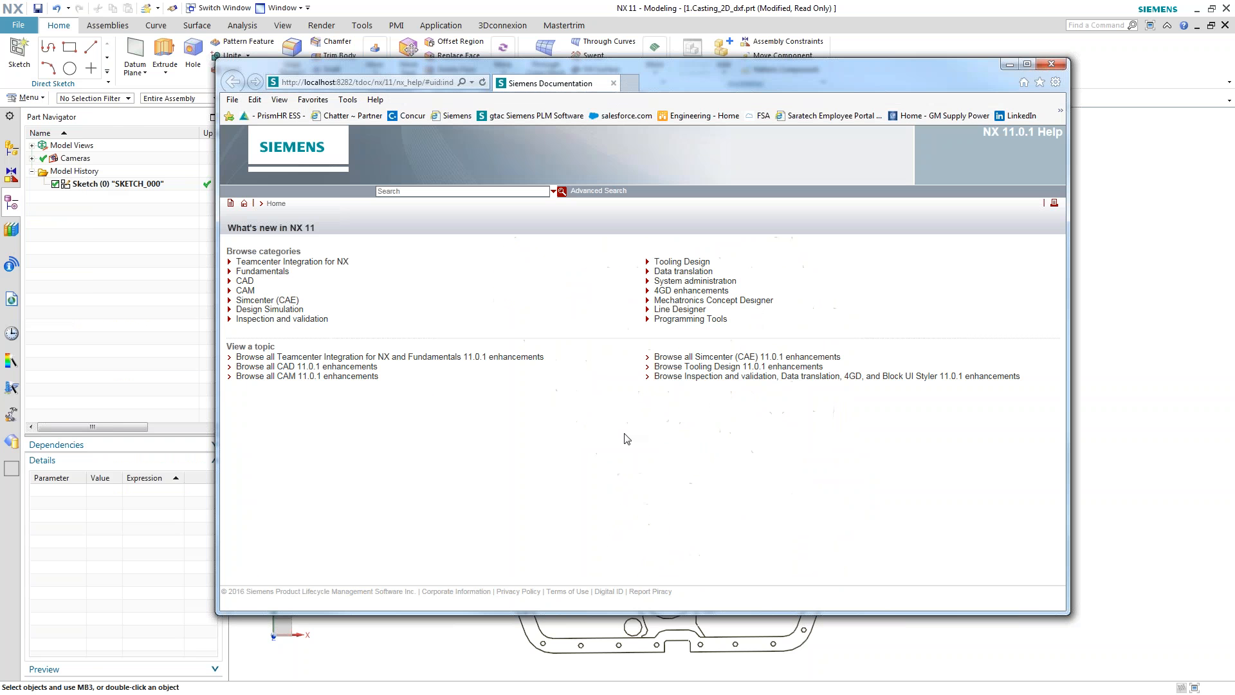
Read the Sketch Relations Browser topic in the guide's CAD Sketching category, and close the guide
left_click(248, 281)
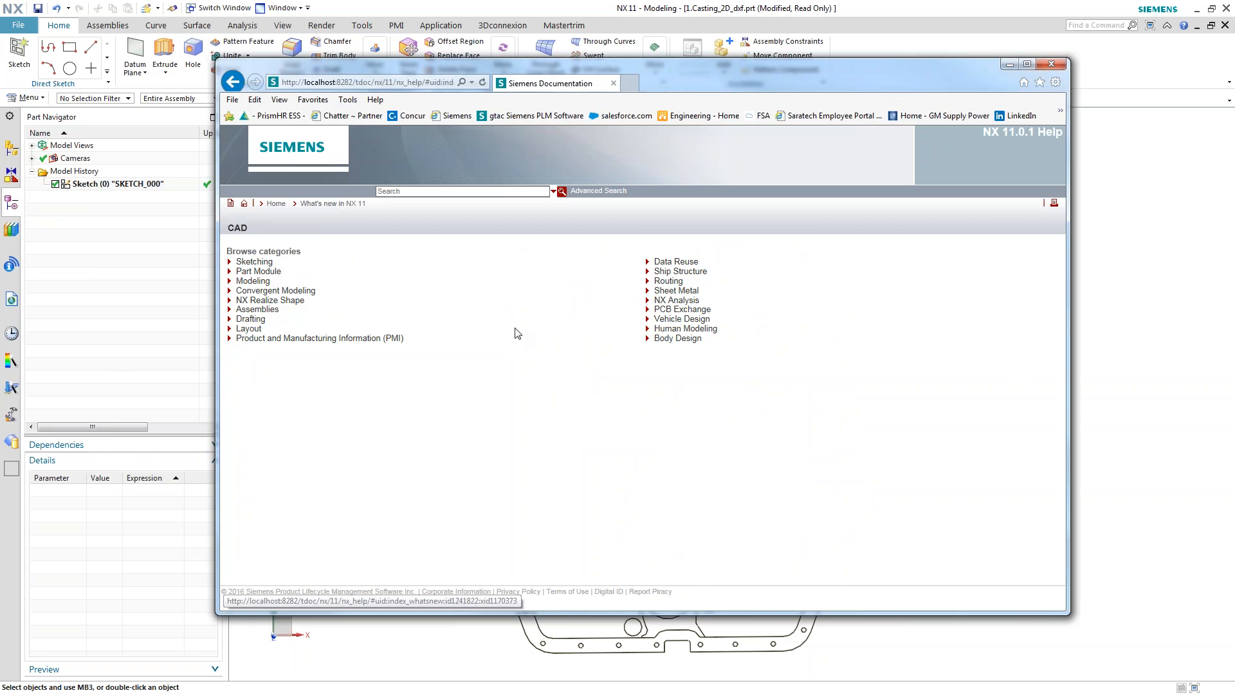
left_click(255, 262)
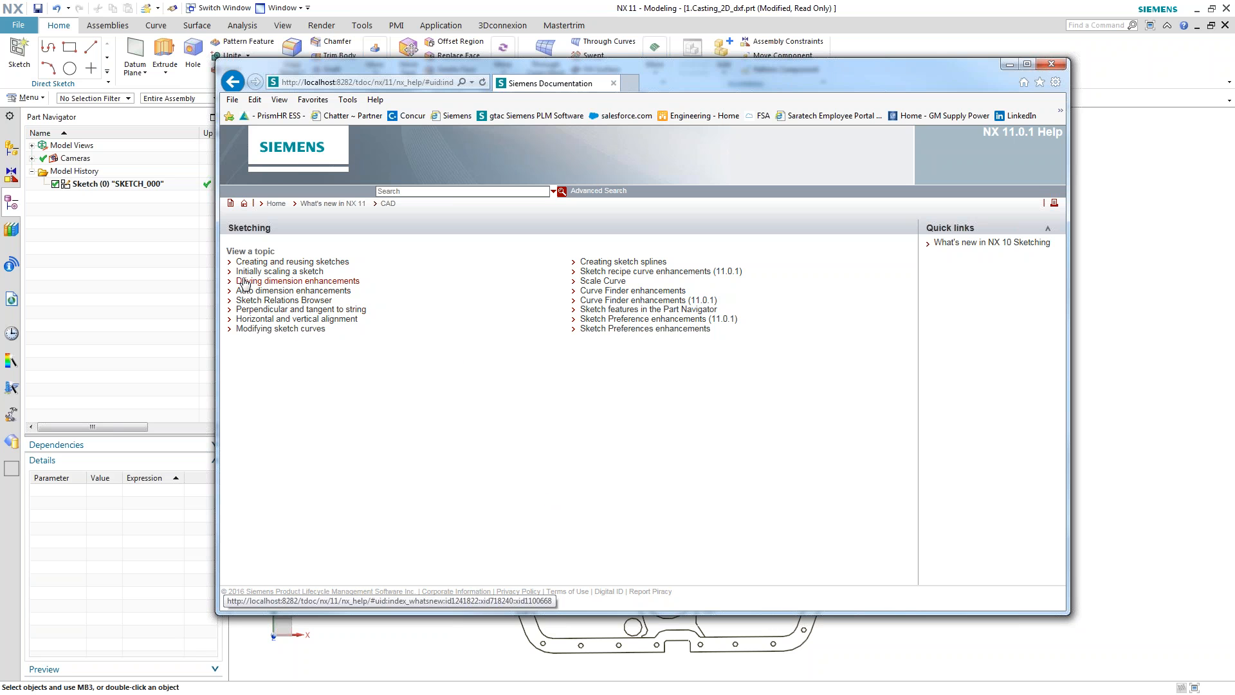
left_click(263, 300)
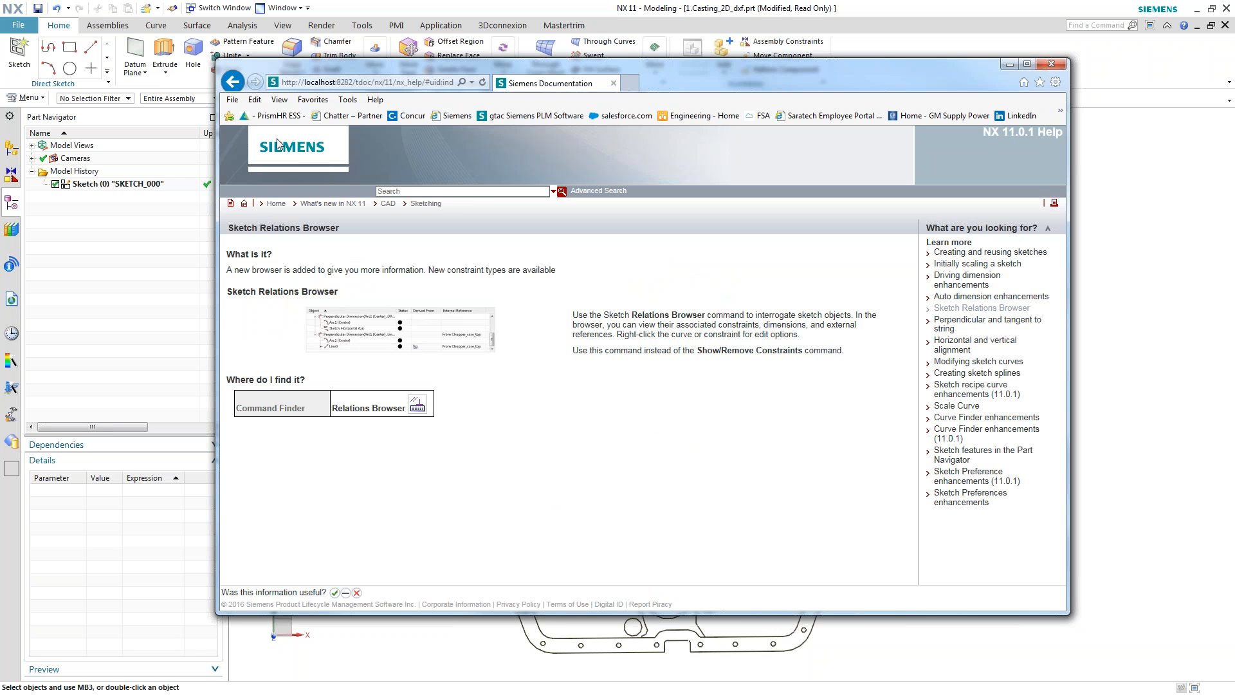
left_click(233, 81)
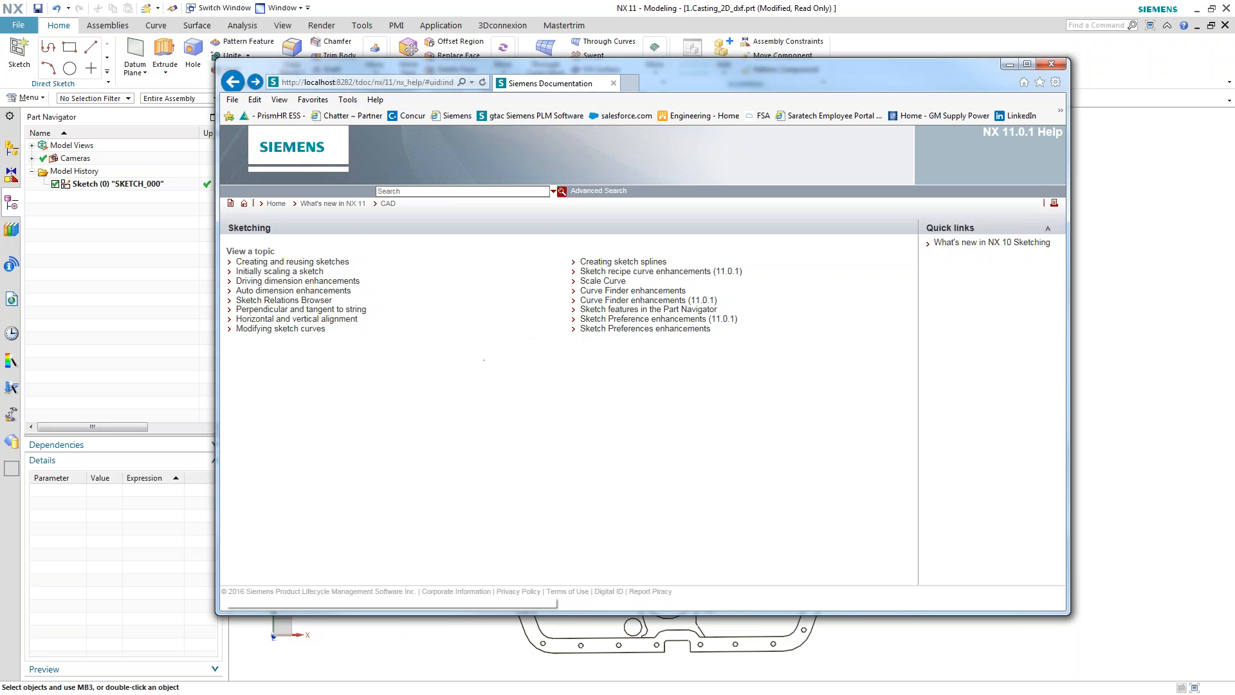
left_click(278, 299)
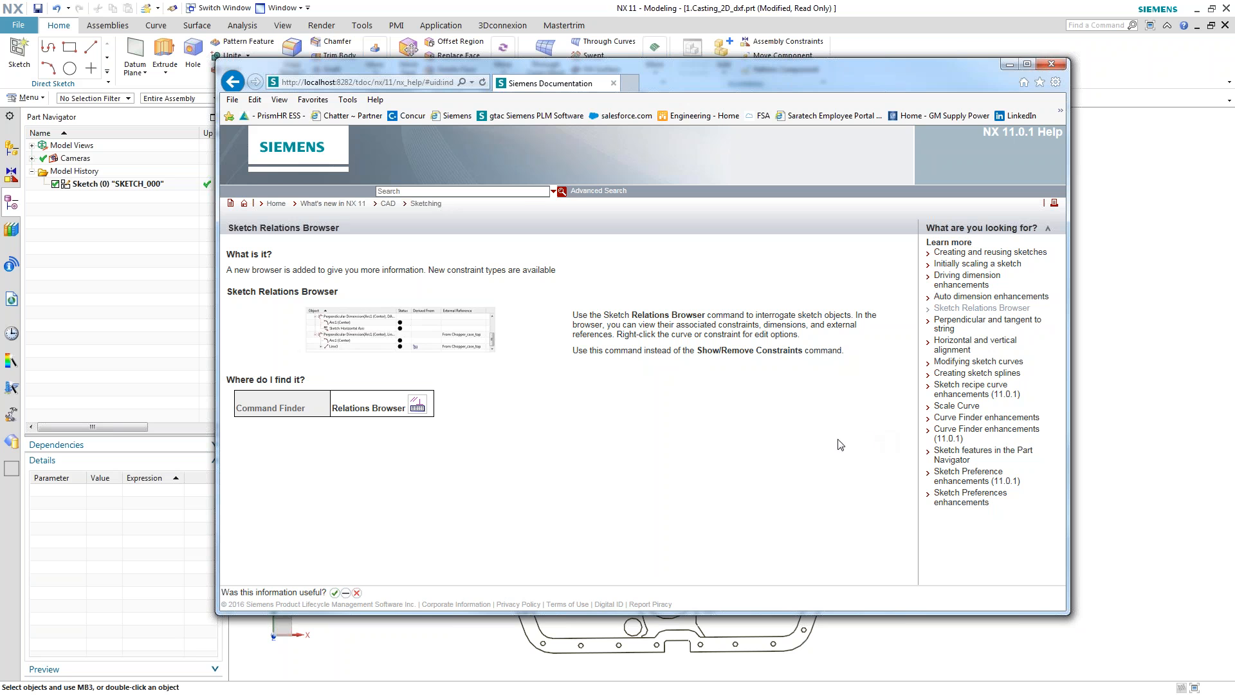
left_click(1051, 64)
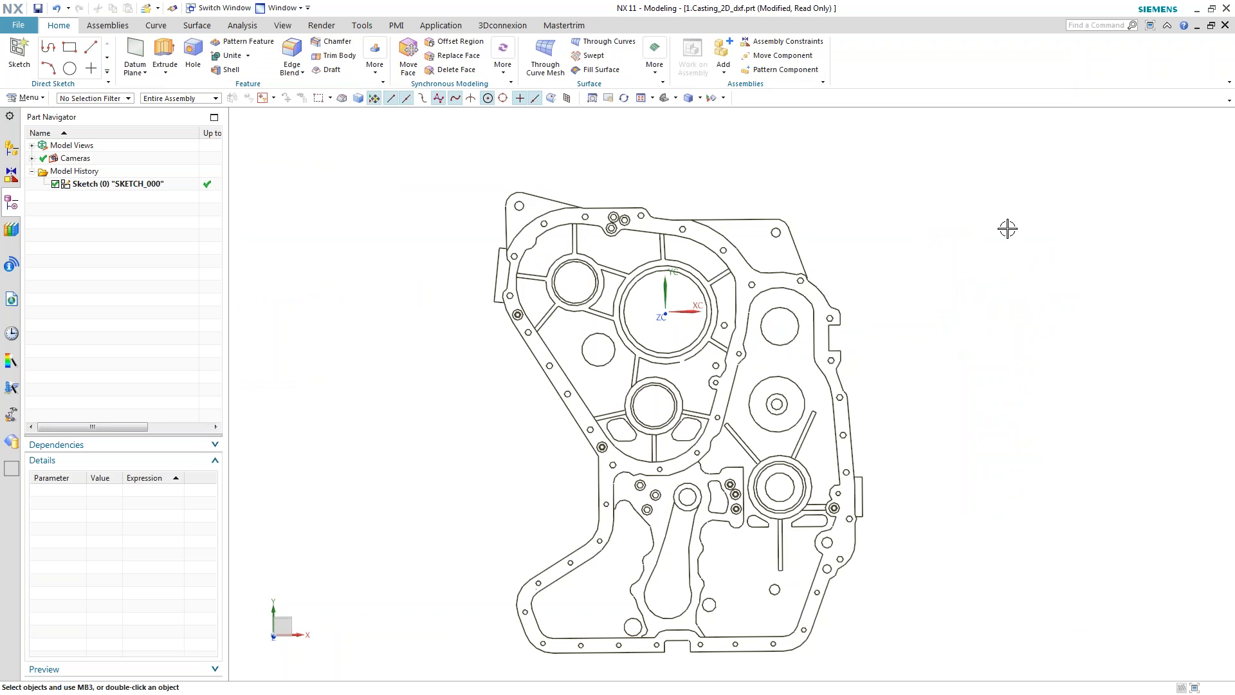
Search the Command Finder for "browser"
left_click(1089, 27)
left_click(1100, 118)
left_click(1095, 26)
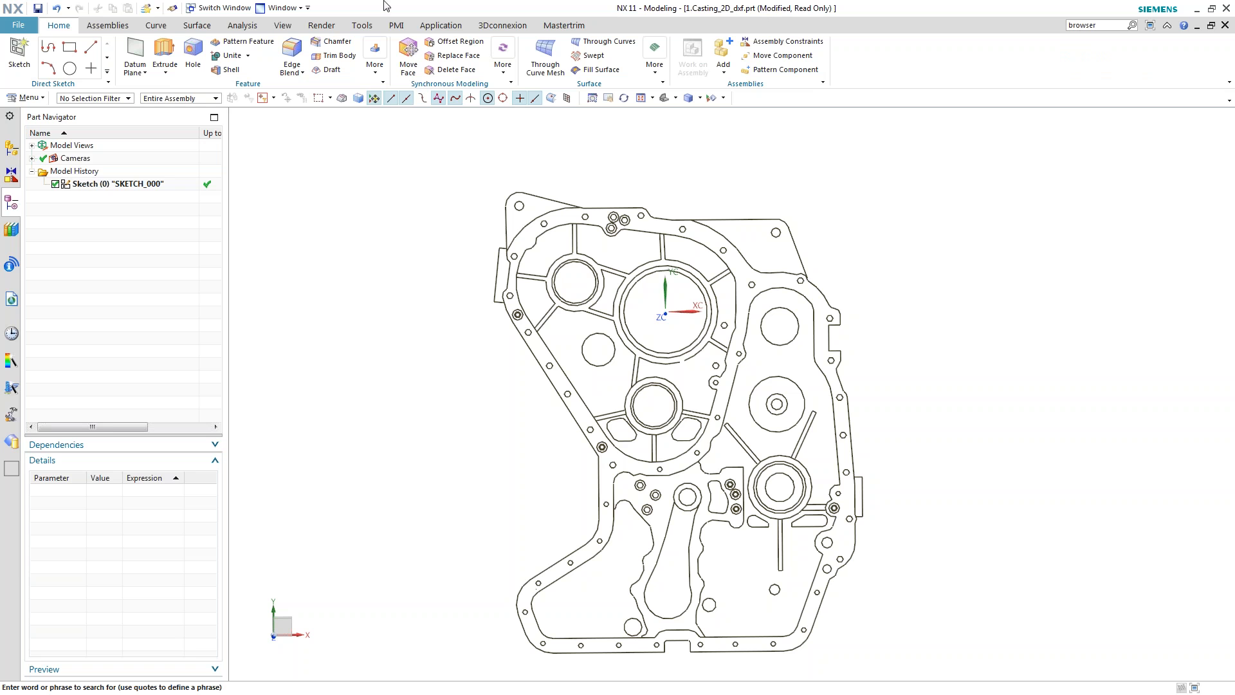
key("Return")
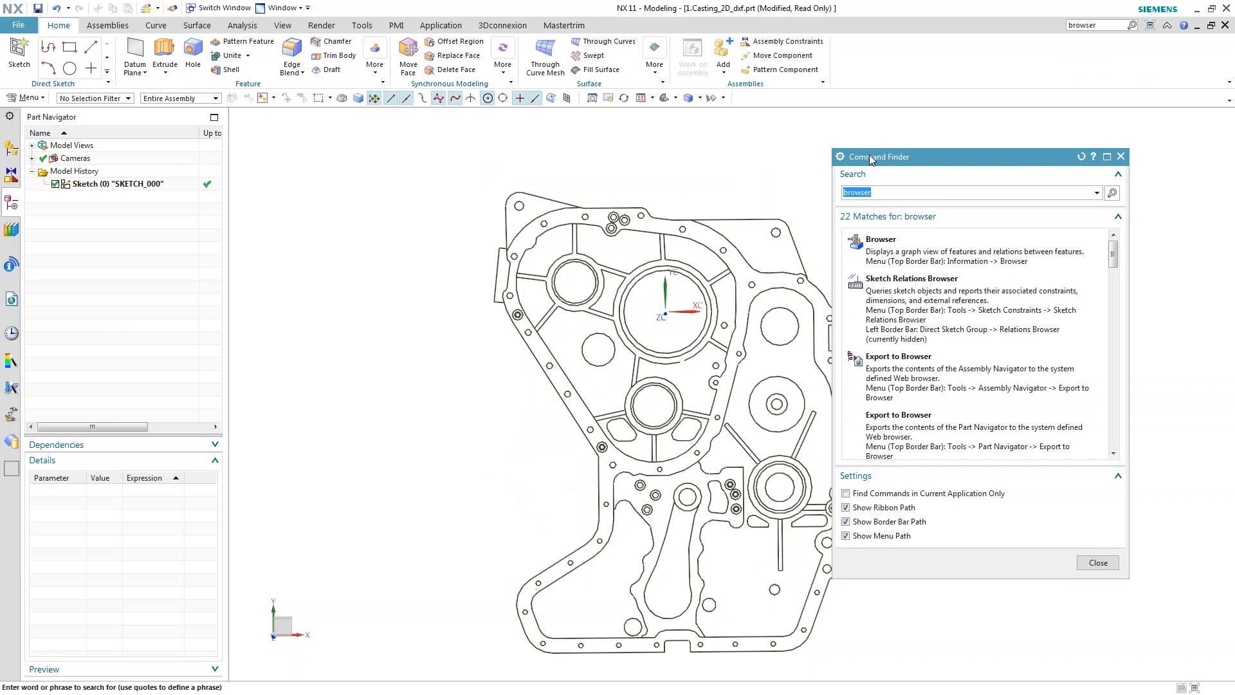
Examine the listed Browser and Sketch Relations Browser commands, including Browser's menu location and customization options, and close the Command Finder
mouse_move(941, 247)
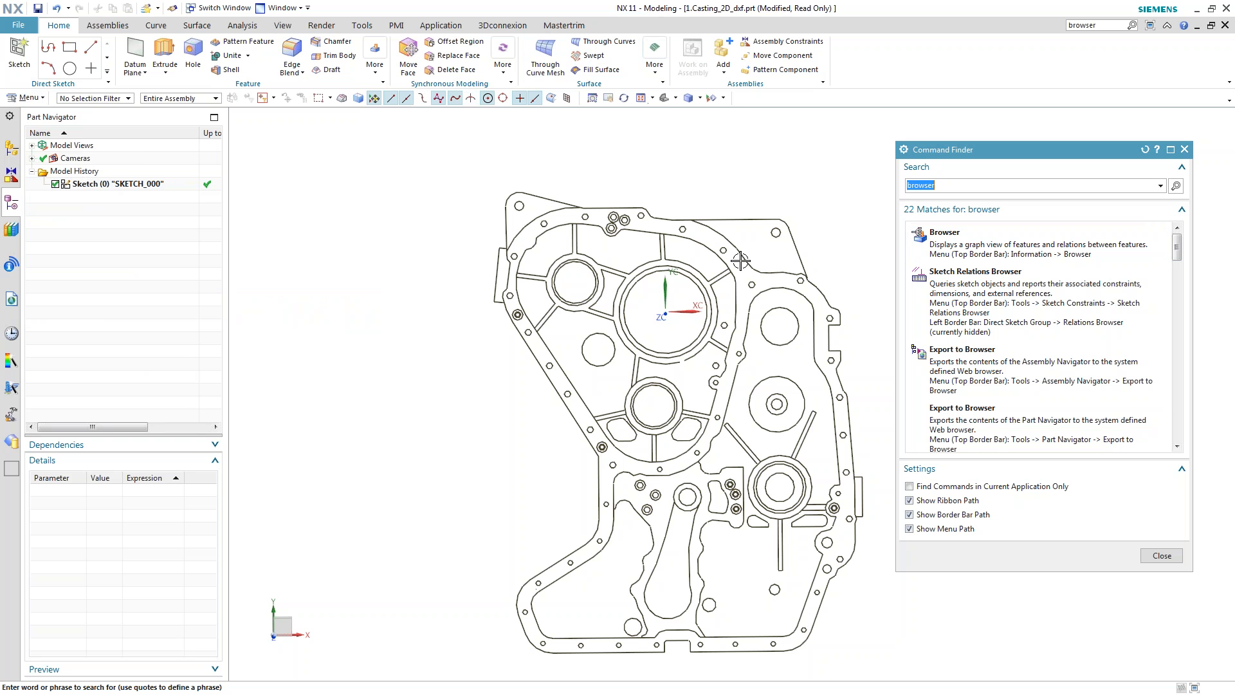
mouse_move(950, 296)
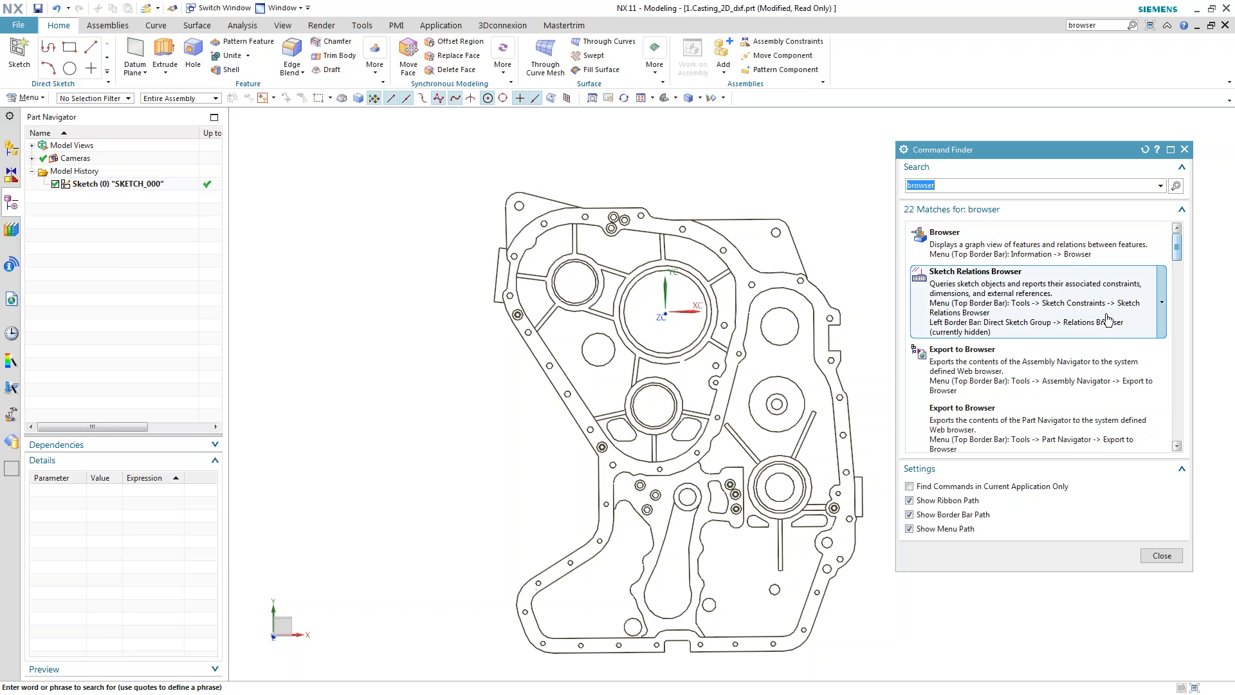
mouse_move(1106, 320)
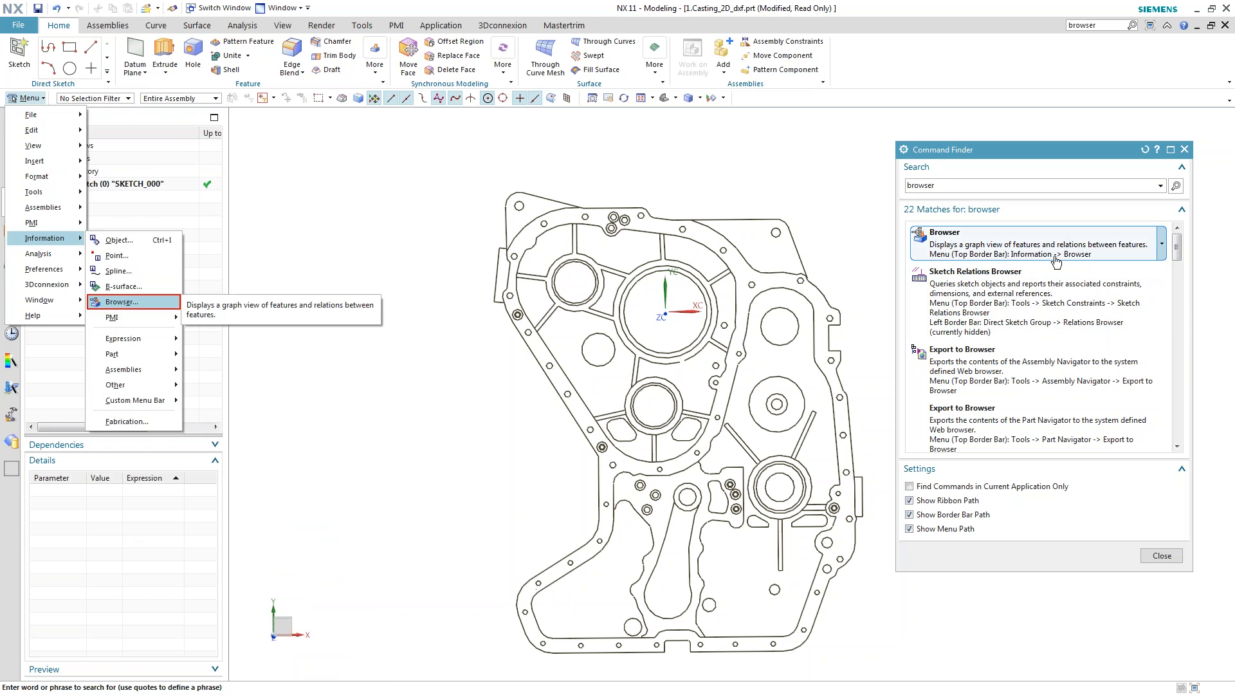
mouse_move(1105, 256)
right_click(1105, 256)
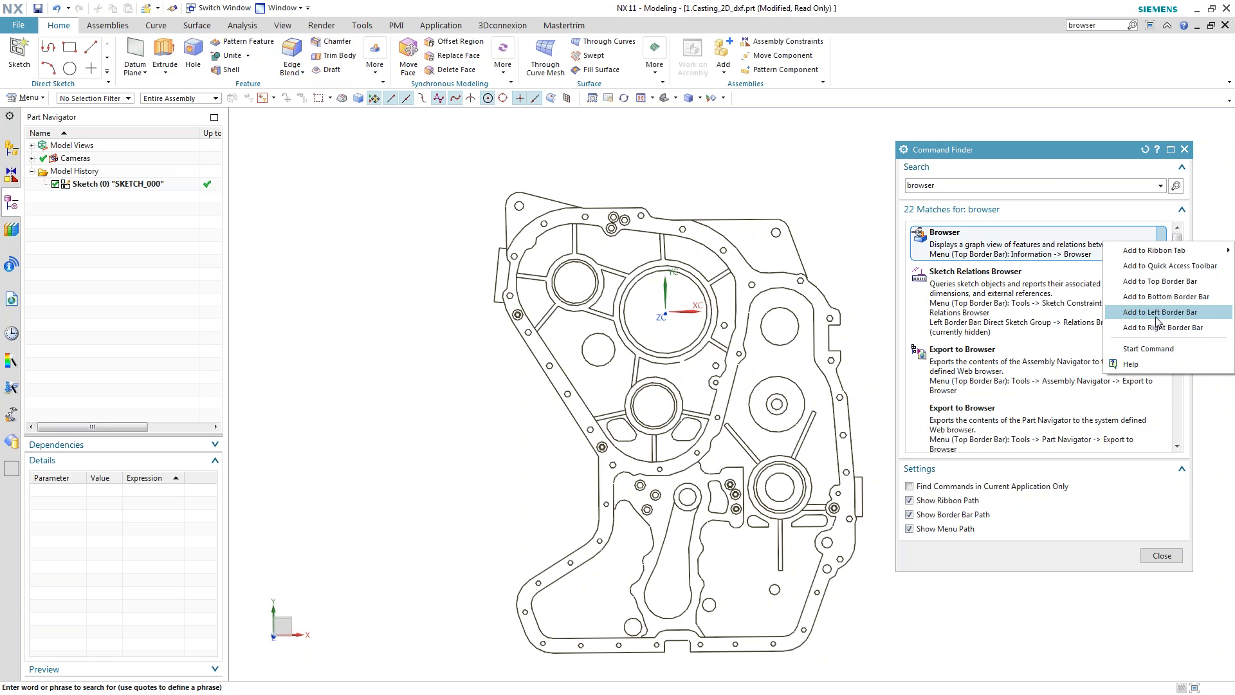
left_click(1060, 169)
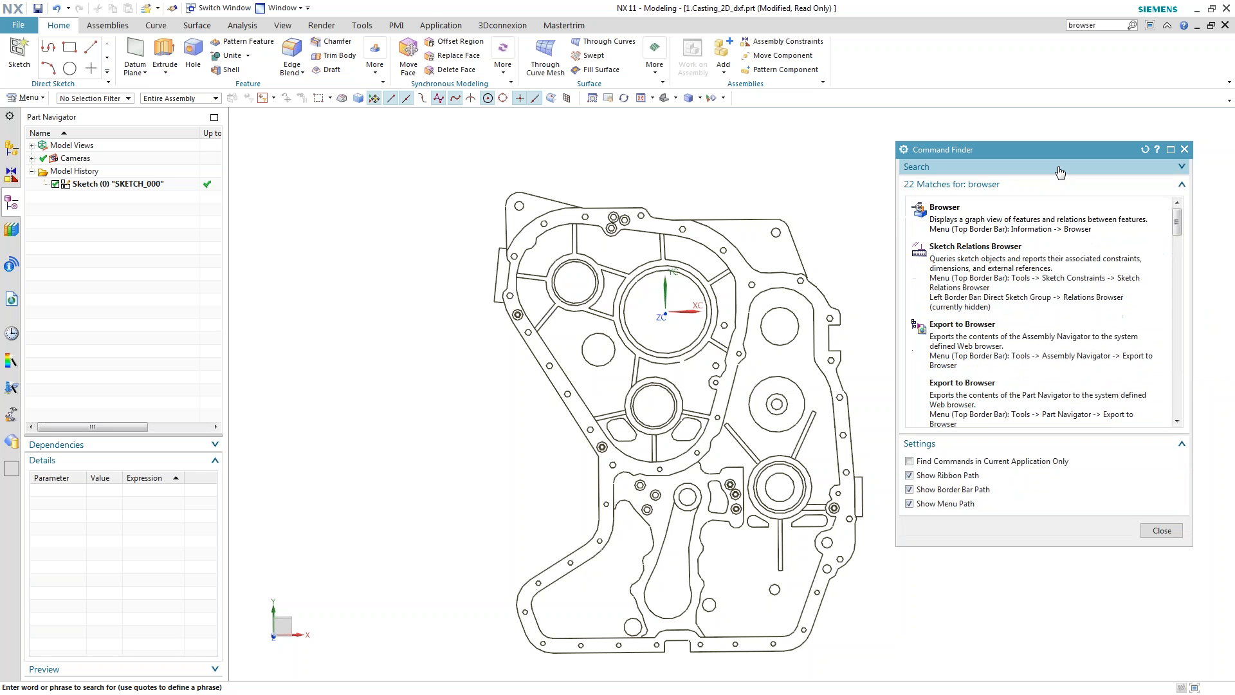
left_click(1060, 169)
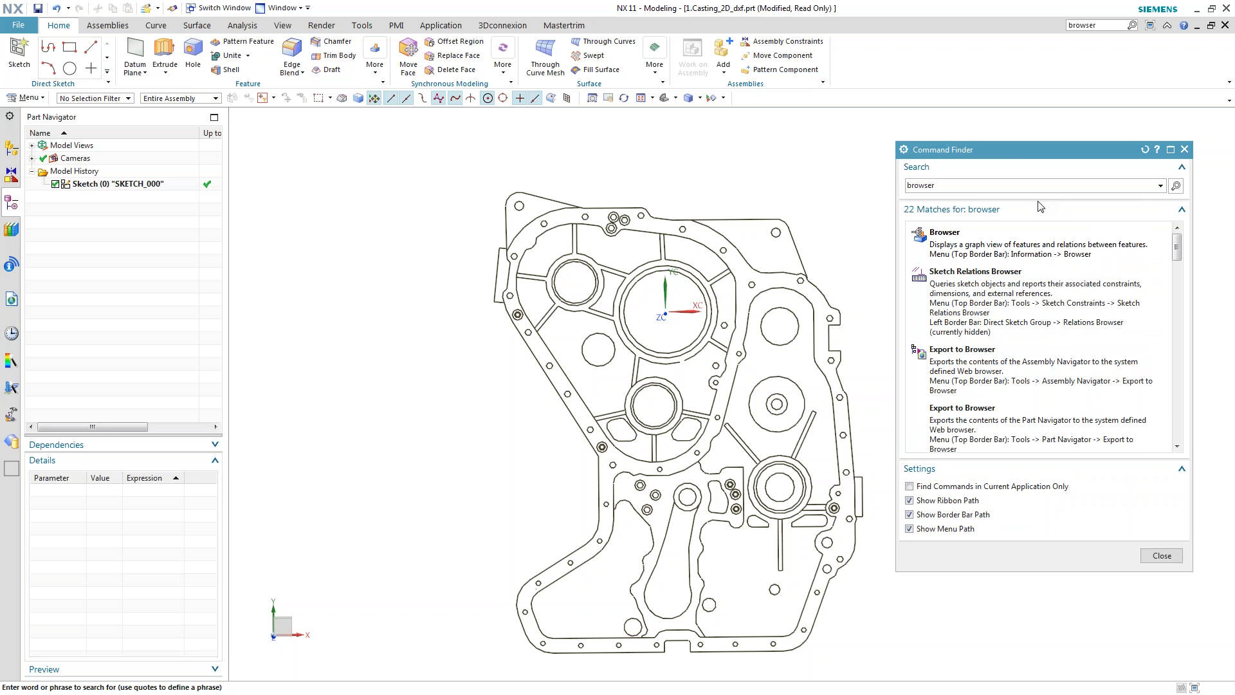
left_click(1184, 149)
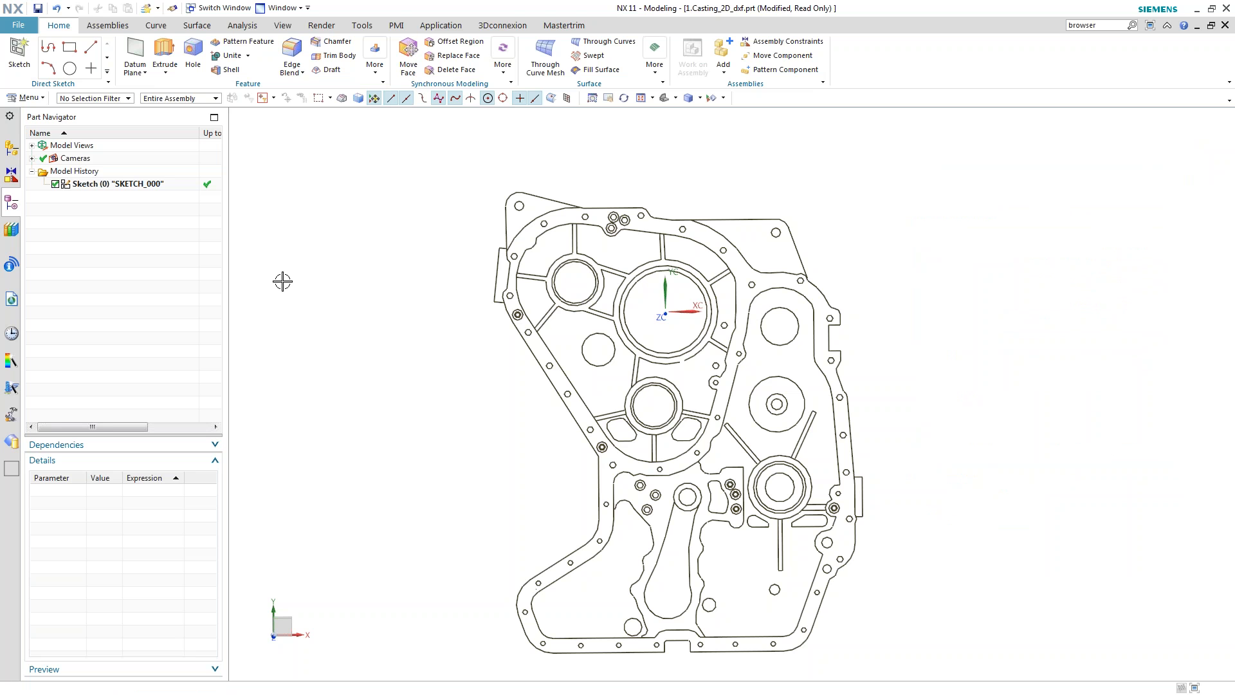
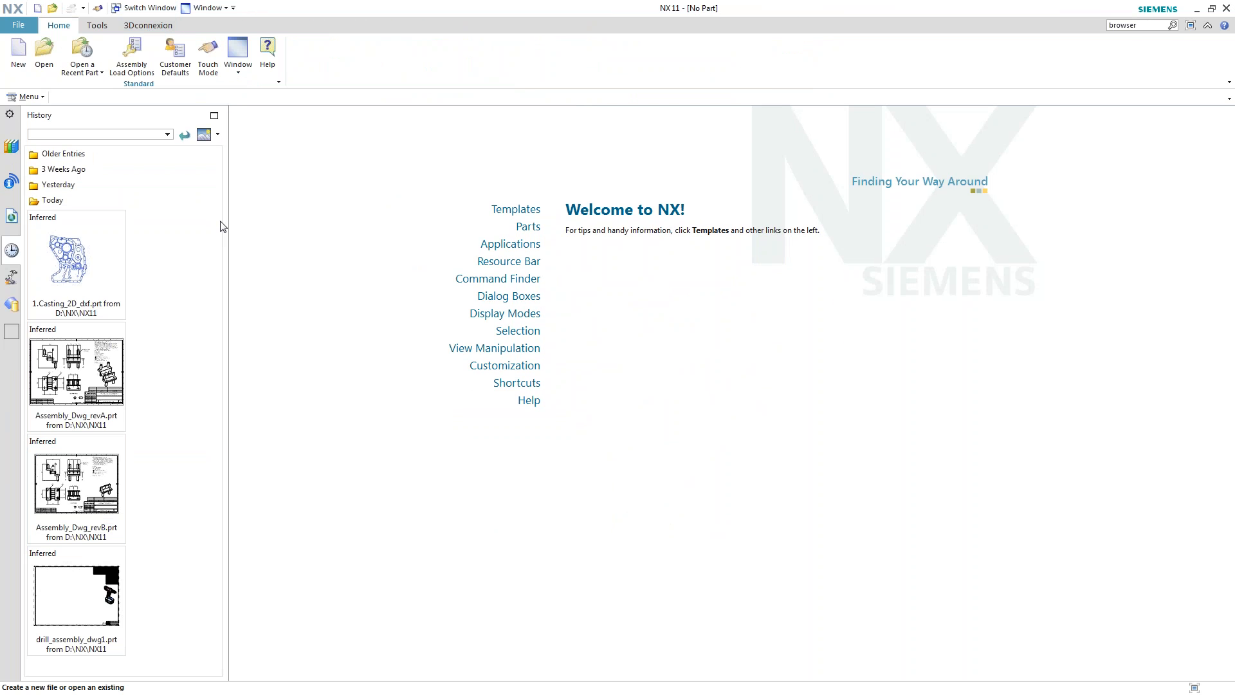
Preview the open drawings Assembly_Dwg_revB.prt, Assembly_Dwg_revA.prt and drill_assembly_dwg1.prt by cycling through the open part windows
key("ctrl+Tab")
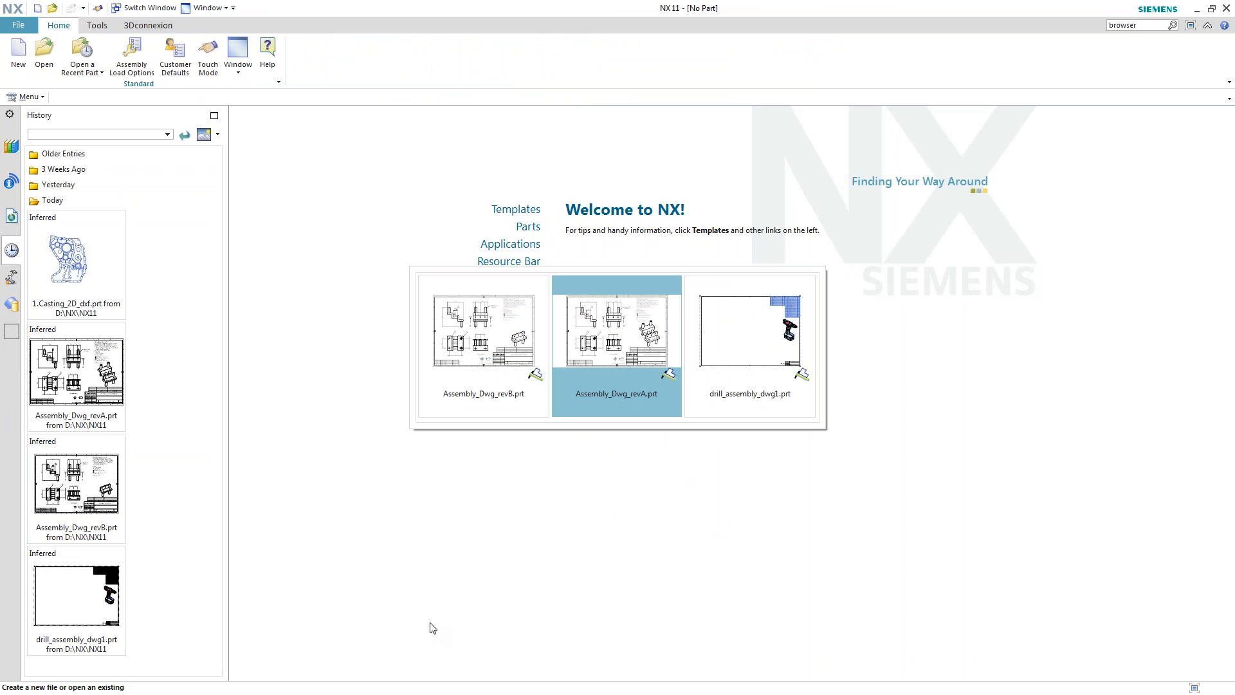
key("ctrl+Tab")
key("ctrl+Tab")
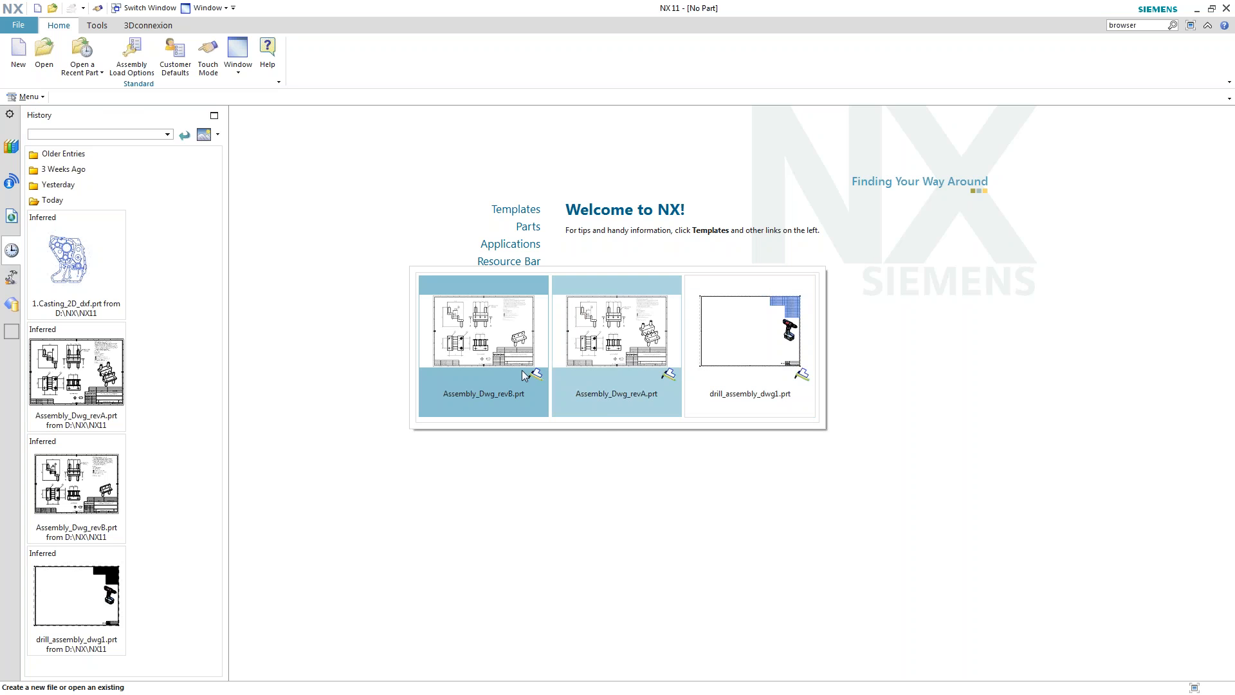
key("ctrl+Tab")
key("ctrl+Tab")
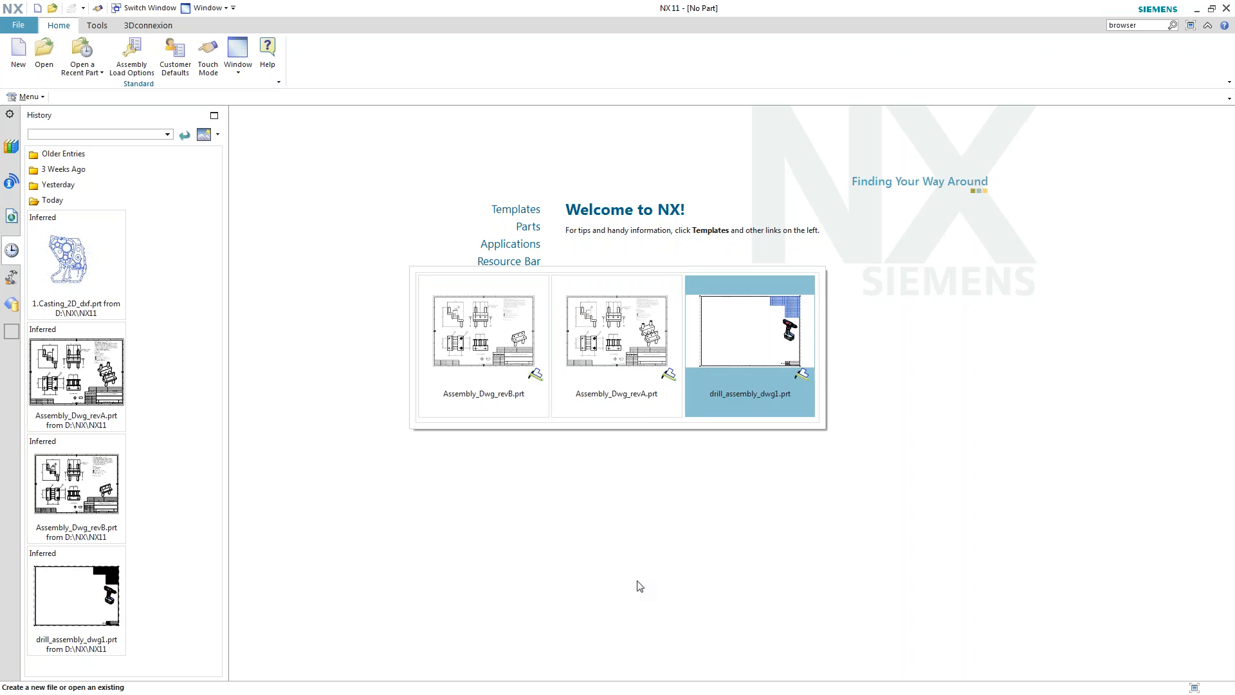
key("ctrl+Tab")
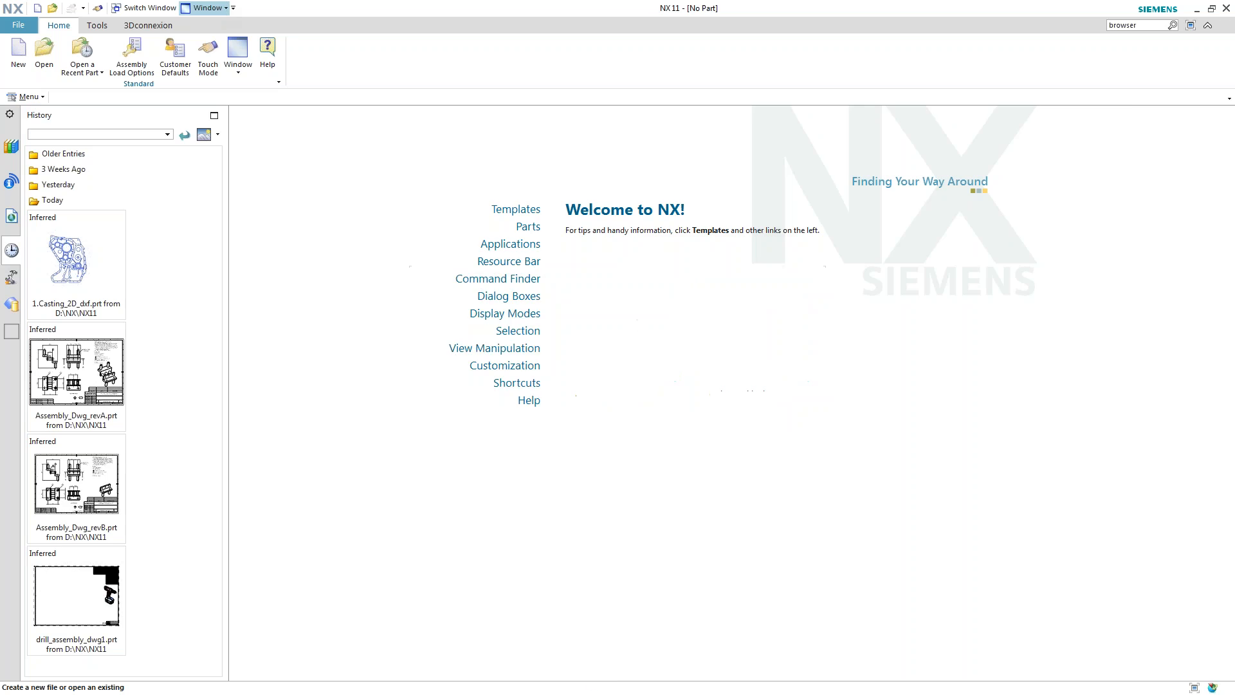
Open Switch Window, cycle through the thumbnails of the open drawings, and return to Assembly_Dwg_revB.prt
left_click(301, 9)
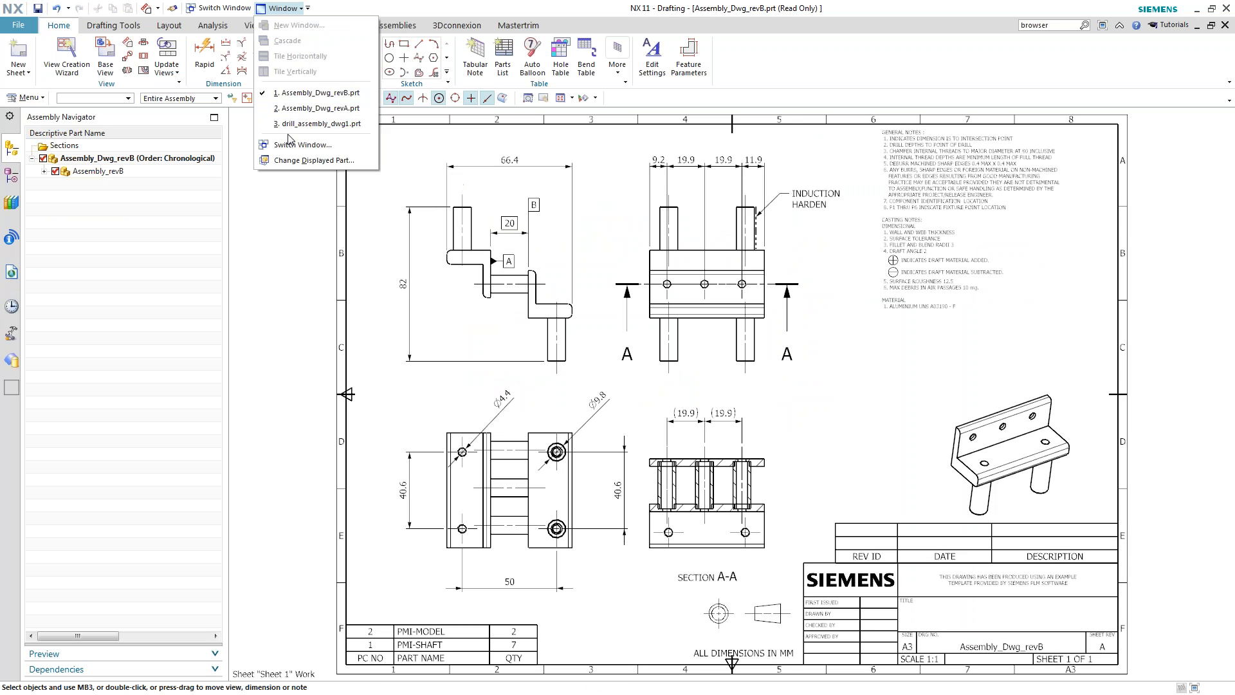
mouse_move(295, 132)
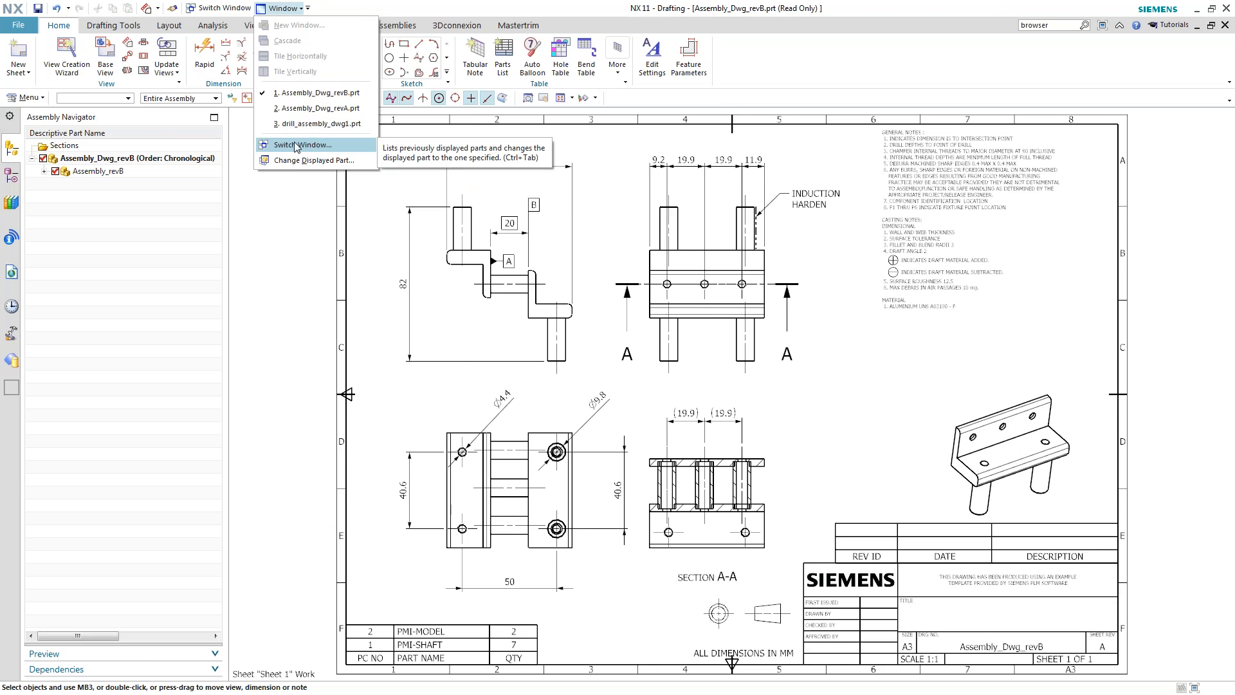
left_click(303, 145)
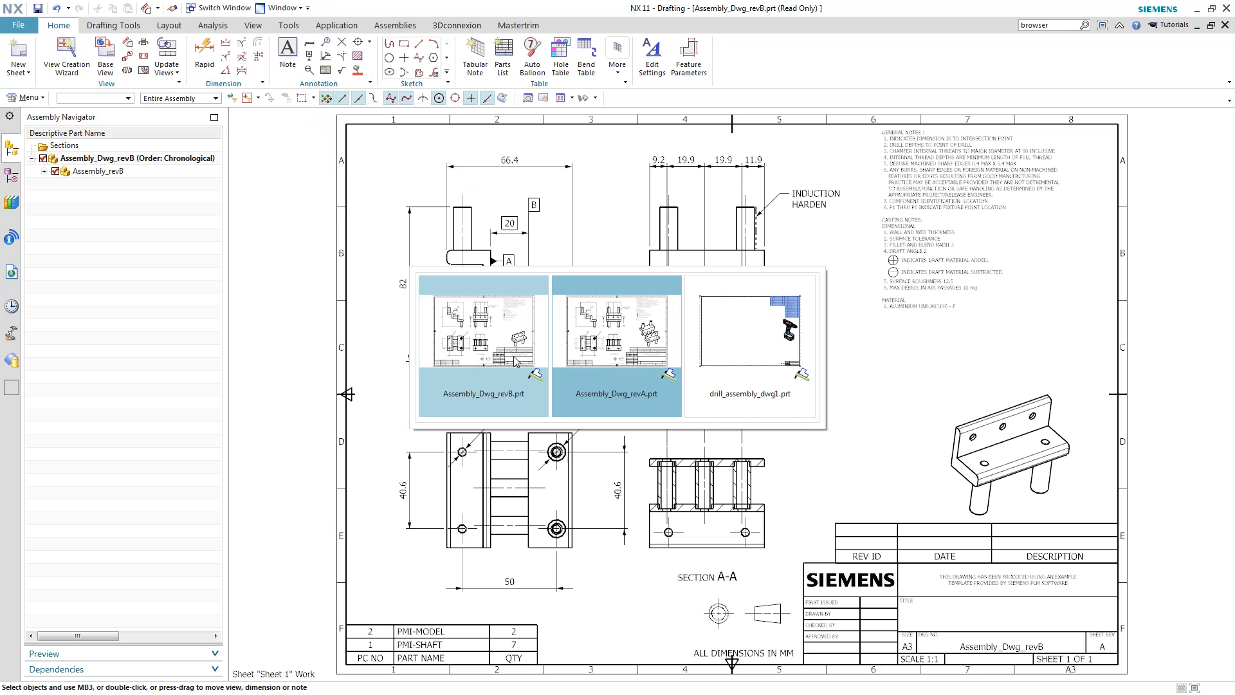
key("Tab")
key("Tab")
key("Tab")
key("Tab")
key("Tab")
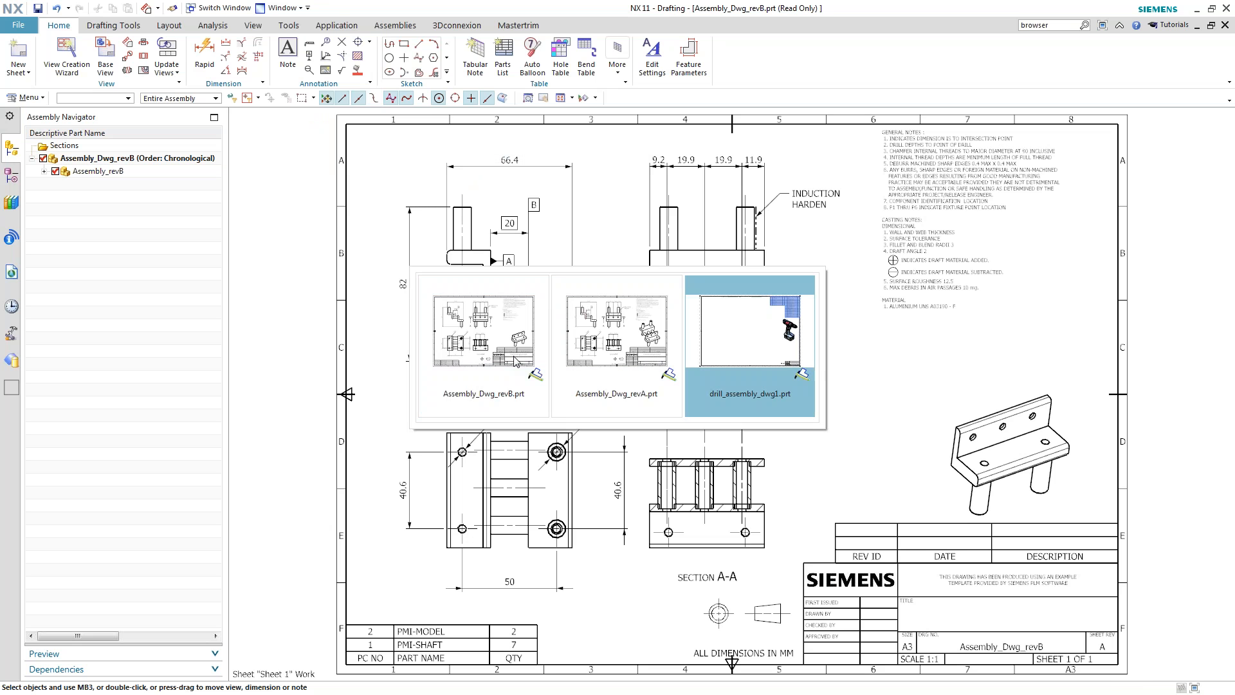
key("Tab")
key("Tab")
key("Tab")
key("Return")
right_click(317, 353)
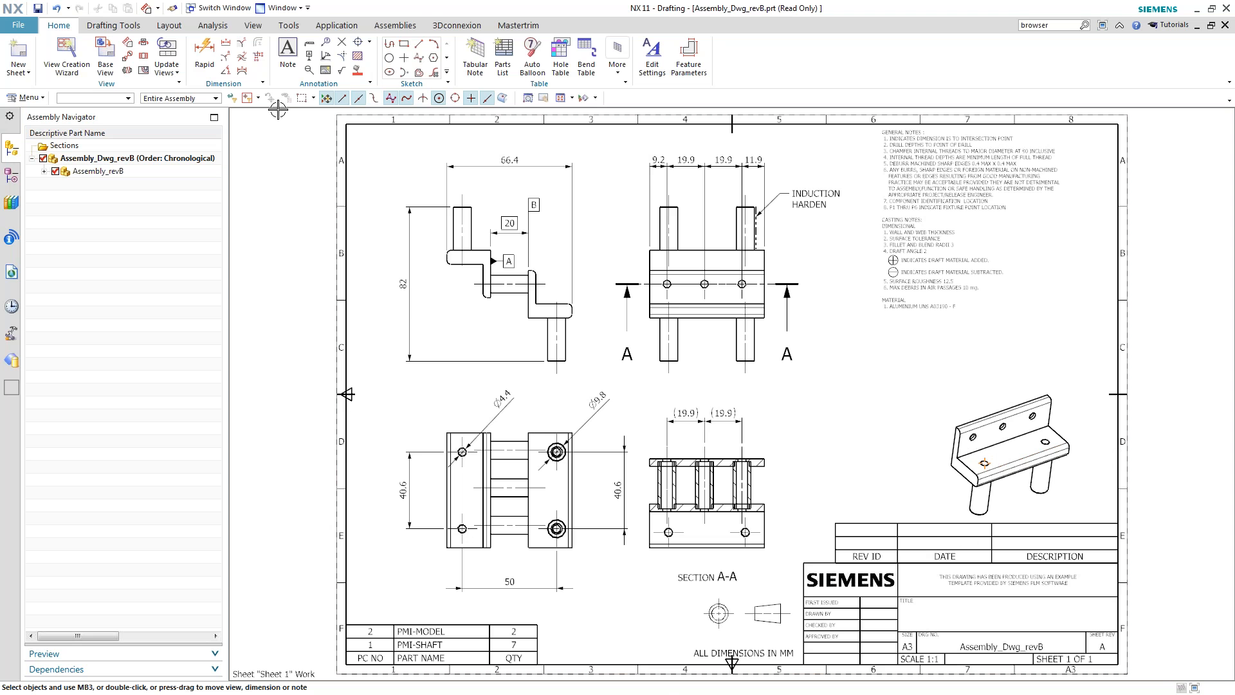
Create a Visual Overlay comparing the displayed drawing against another drawing, Assembly_Dwg_revA.prt, and dismiss the read-only notice
left_click(115, 25)
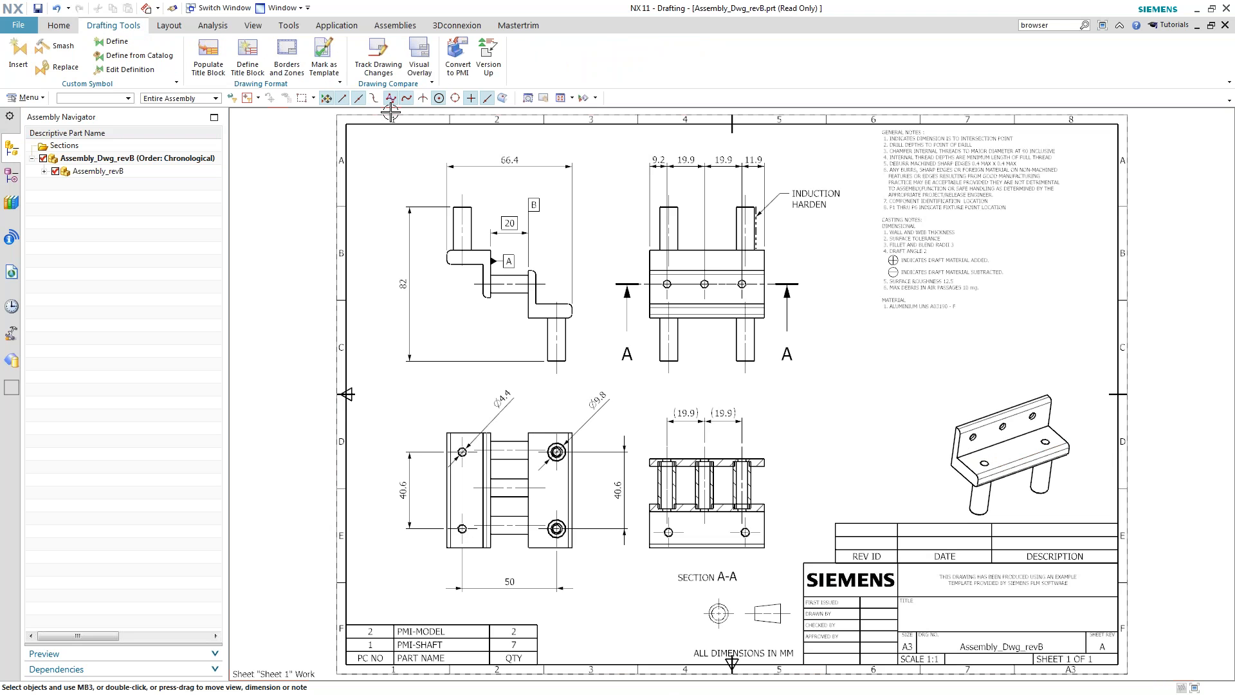
left_click(419, 76)
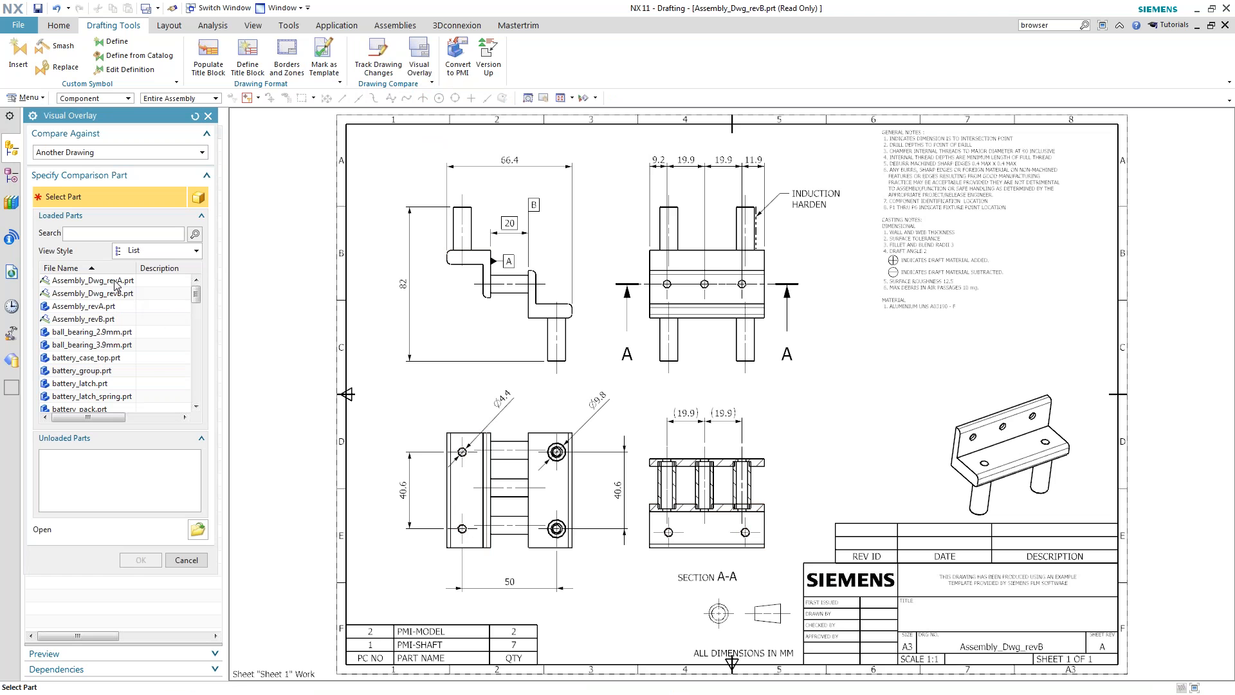
mouse_move(116, 285)
left_click(120, 283)
left_click(141, 559)
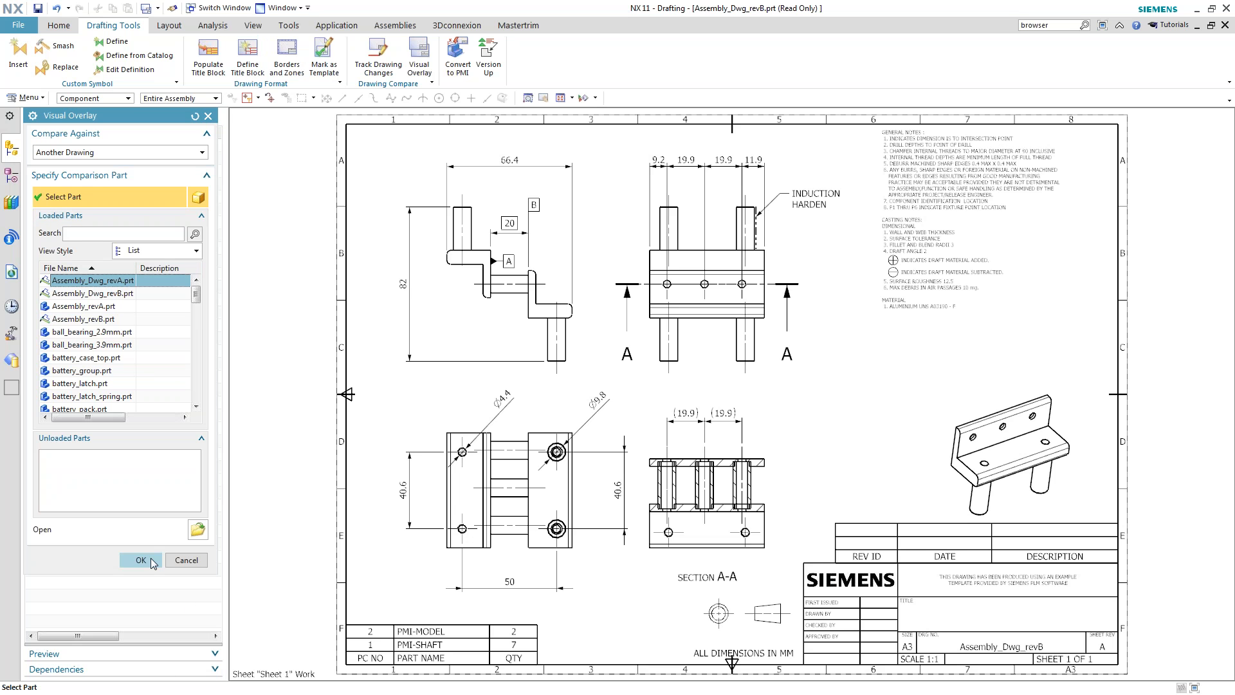
left_click(491, 379)
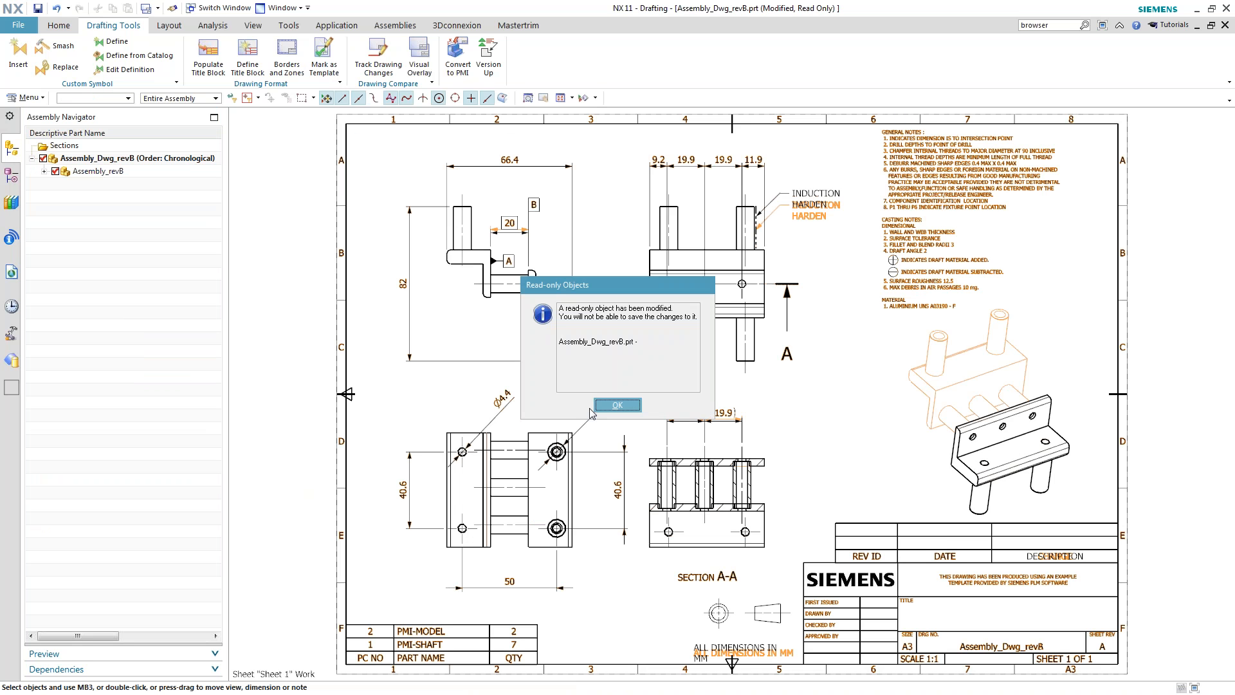
left_click(611, 408)
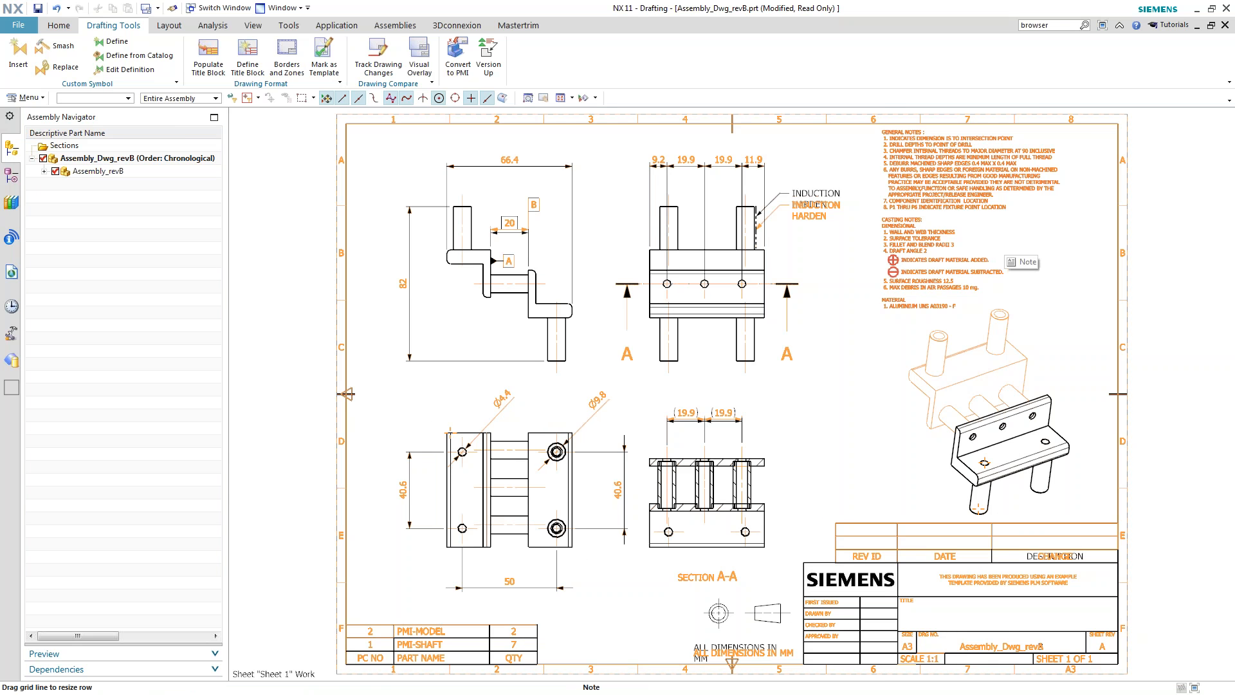
Examine the overlay differences in the isometric view, the 20 dimension, the datum labels and the INDUCTION HARDEN note
scroll(1018, 449, "up", 4)
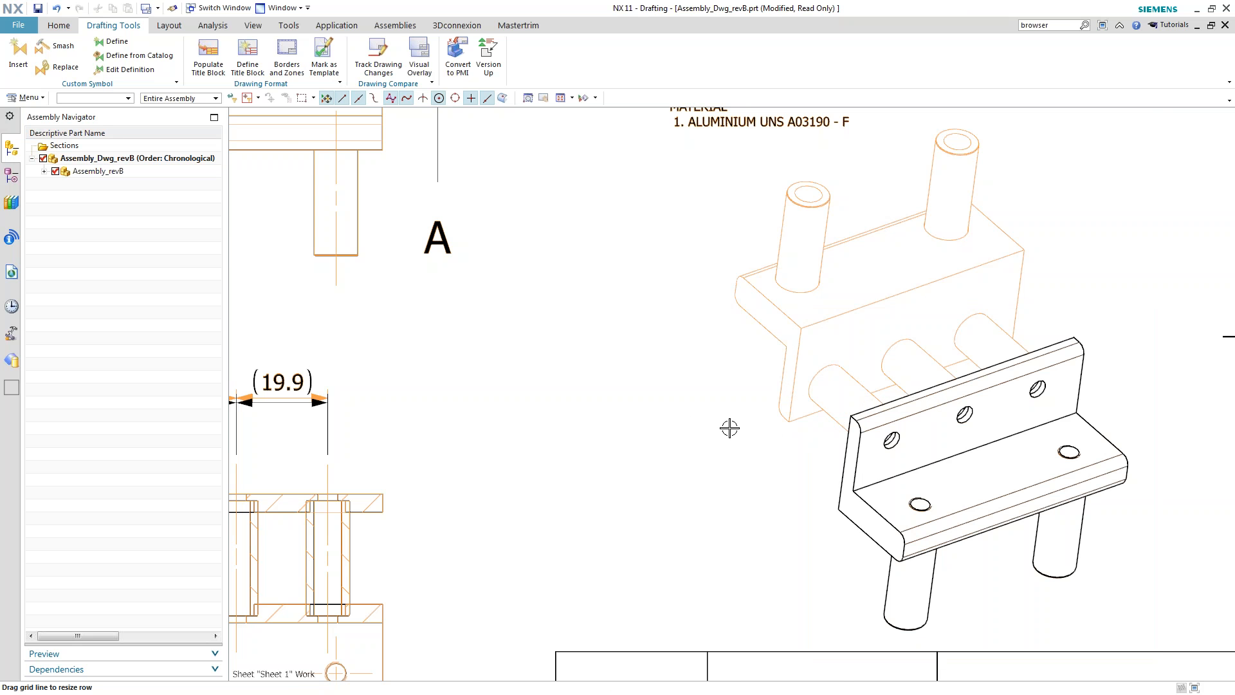
scroll(770, 435, "down", 3)
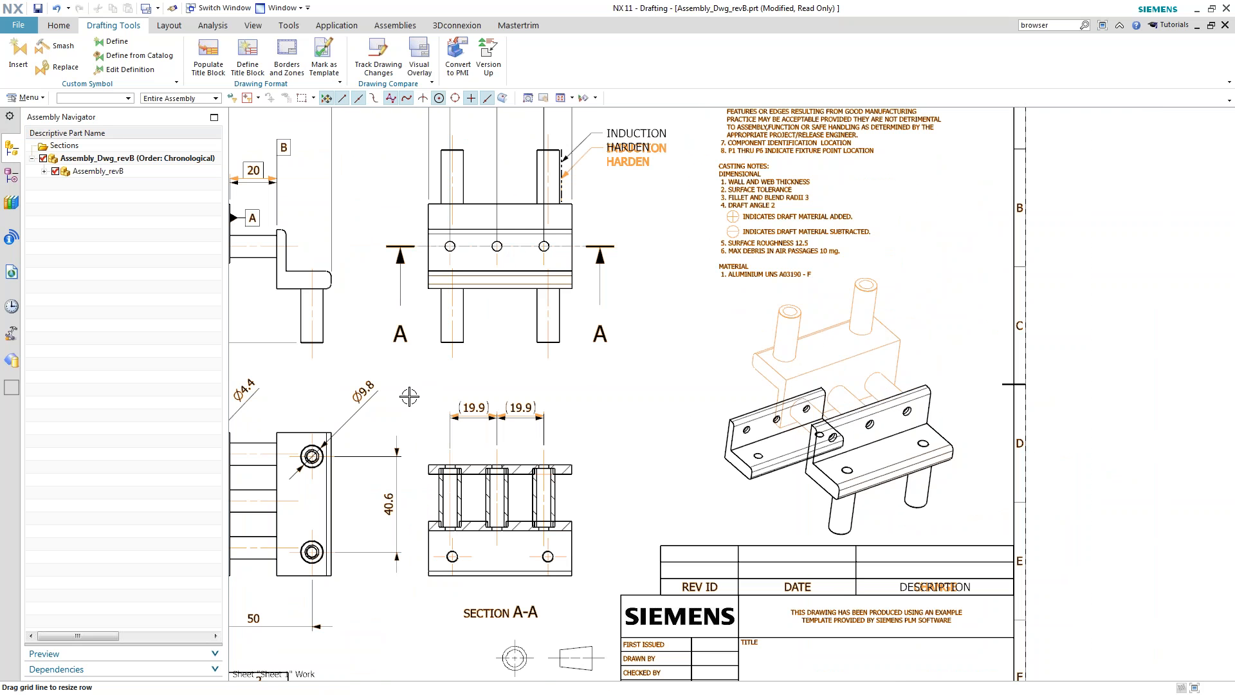
scroll(409, 407, "down", 2)
scroll(270, 207, "up", 6)
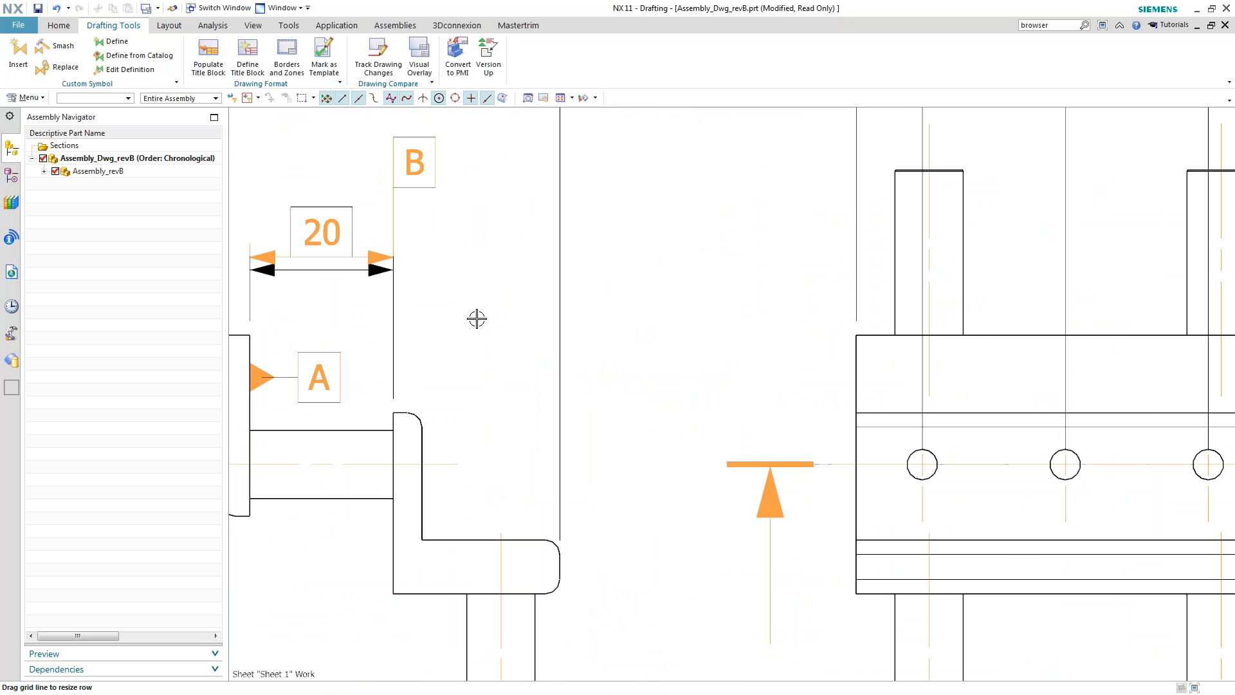
scroll(476, 318, "down", 5)
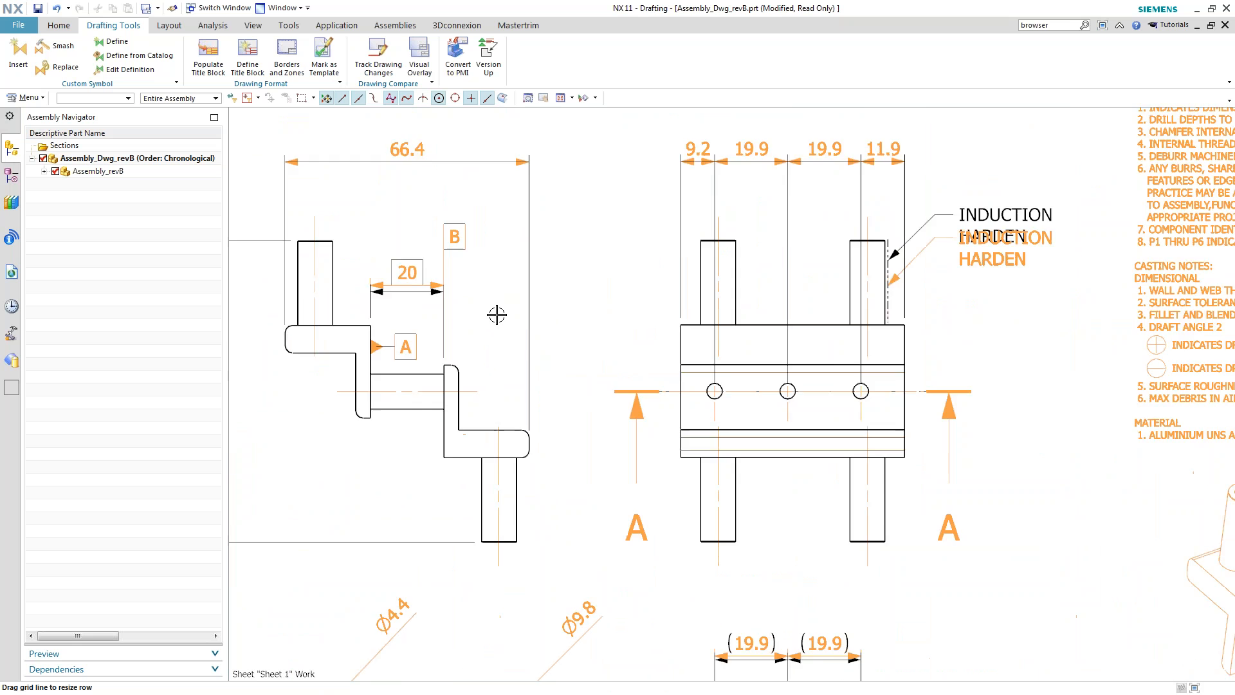
scroll(863, 261, "up", 5)
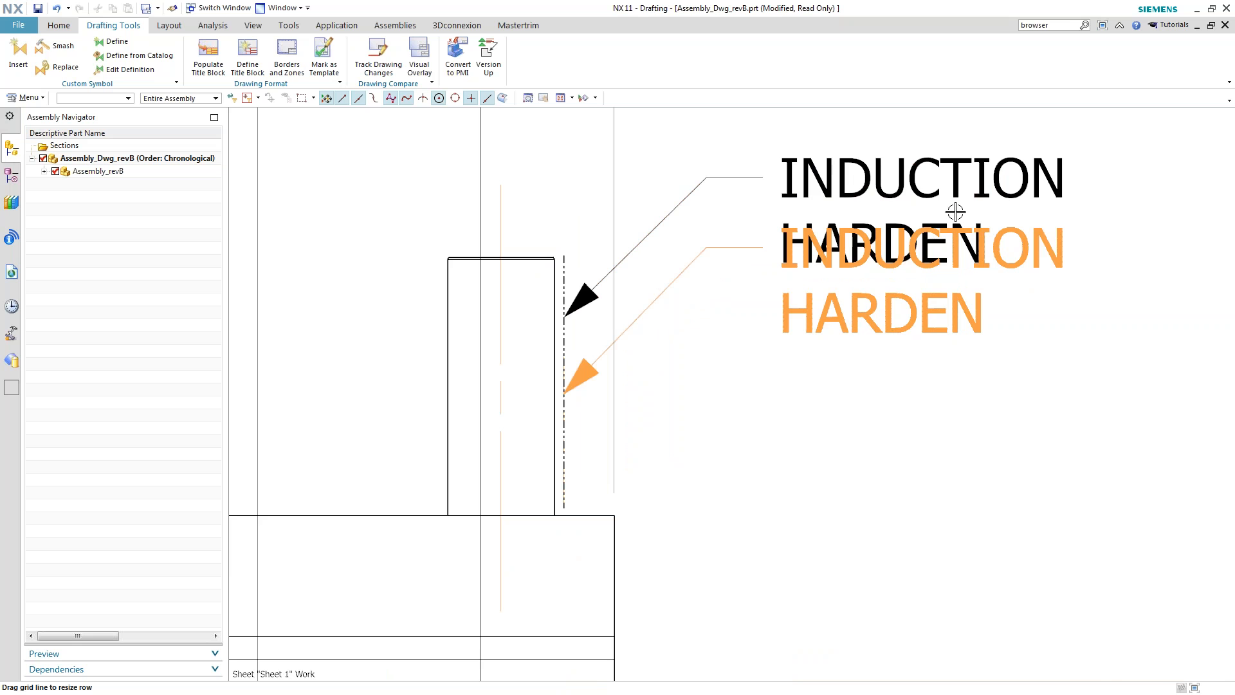
scroll(955, 287, "down", 3)
scroll(900, 369, "down", 5)
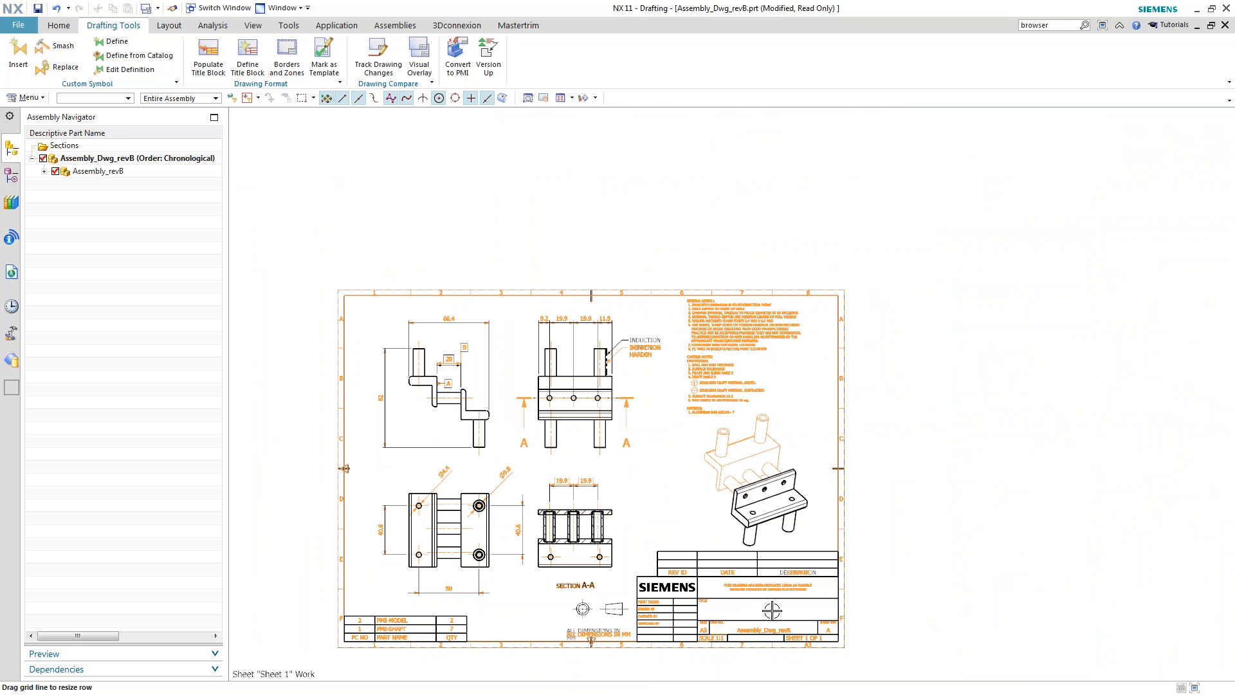
Examine the overlay differences in the revision table heading and title block drawing number, and view the whole sheet again
scroll(774, 609, "up", 5)
scroll(776, 605, "up", 2)
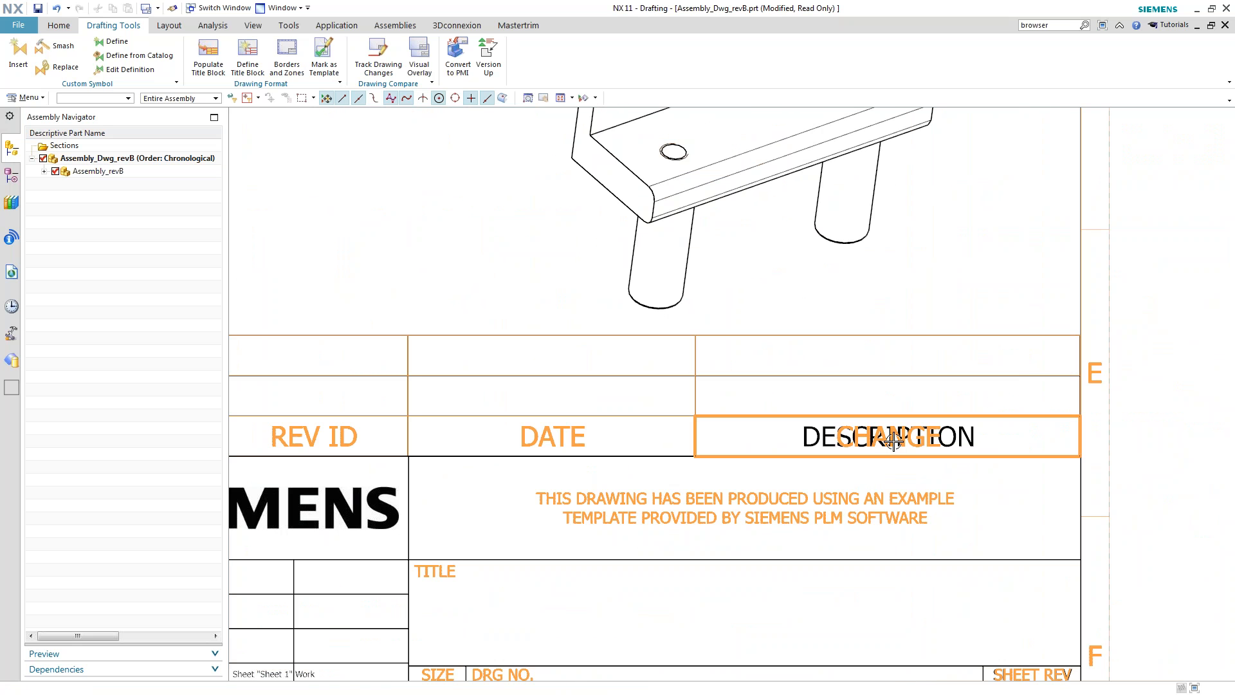
scroll(881, 428, "down", 4)
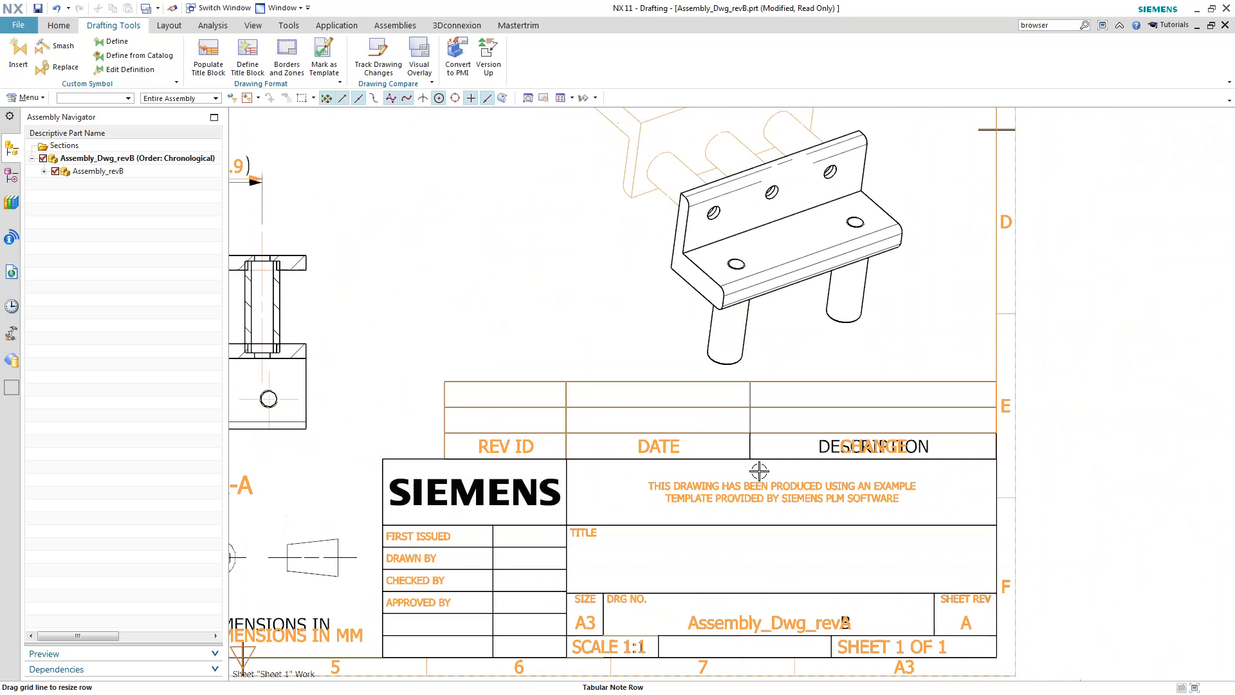
scroll(807, 595, "up", 3)
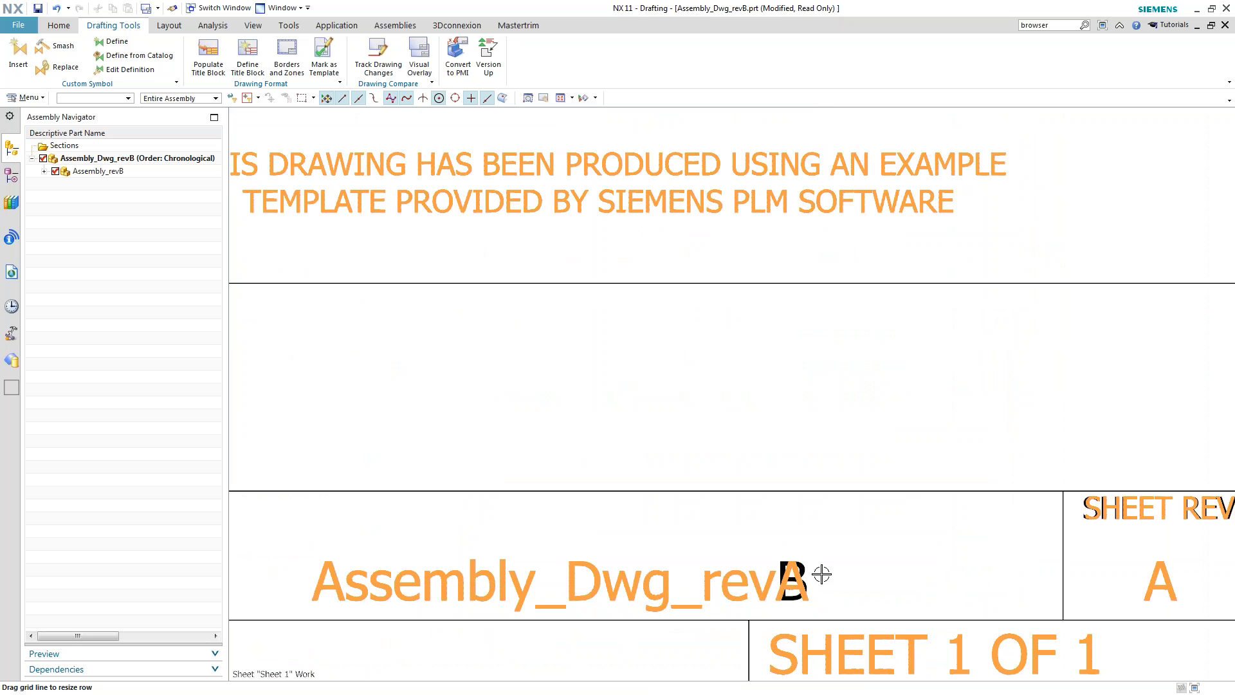
scroll(474, 499, "down", 3)
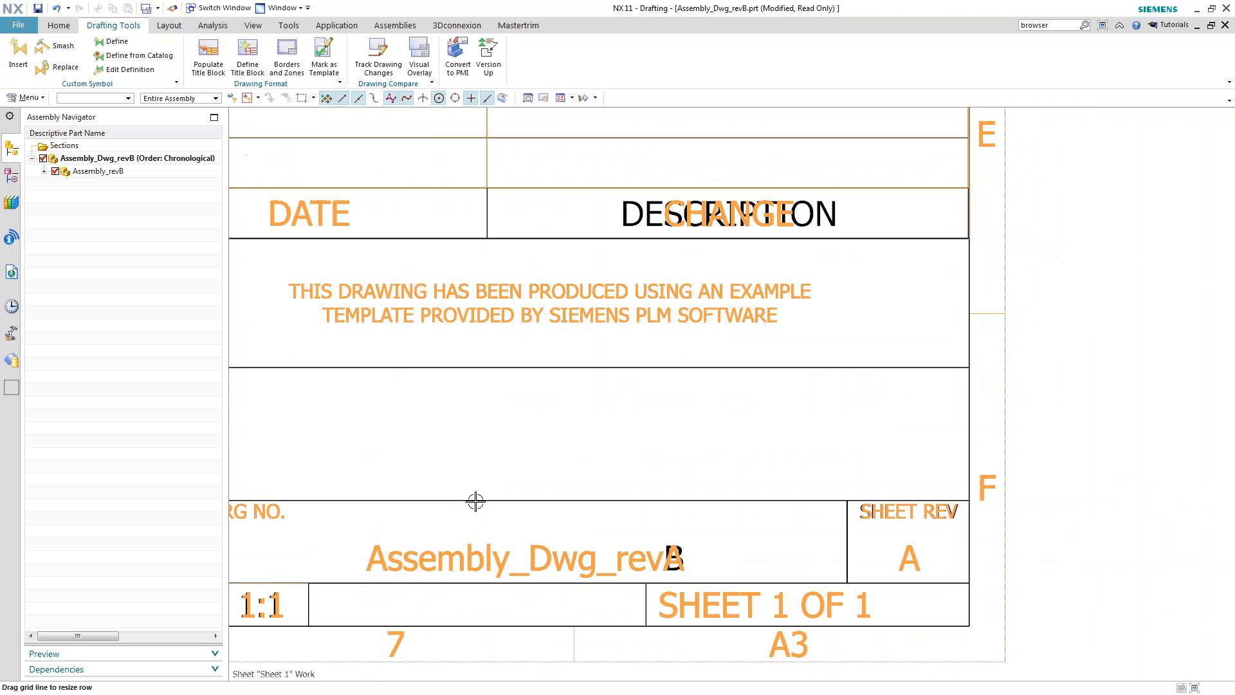
scroll(481, 500, "down", 4)
scroll(388, 307, "up", 1)
scroll(389, 306, "up", 1)
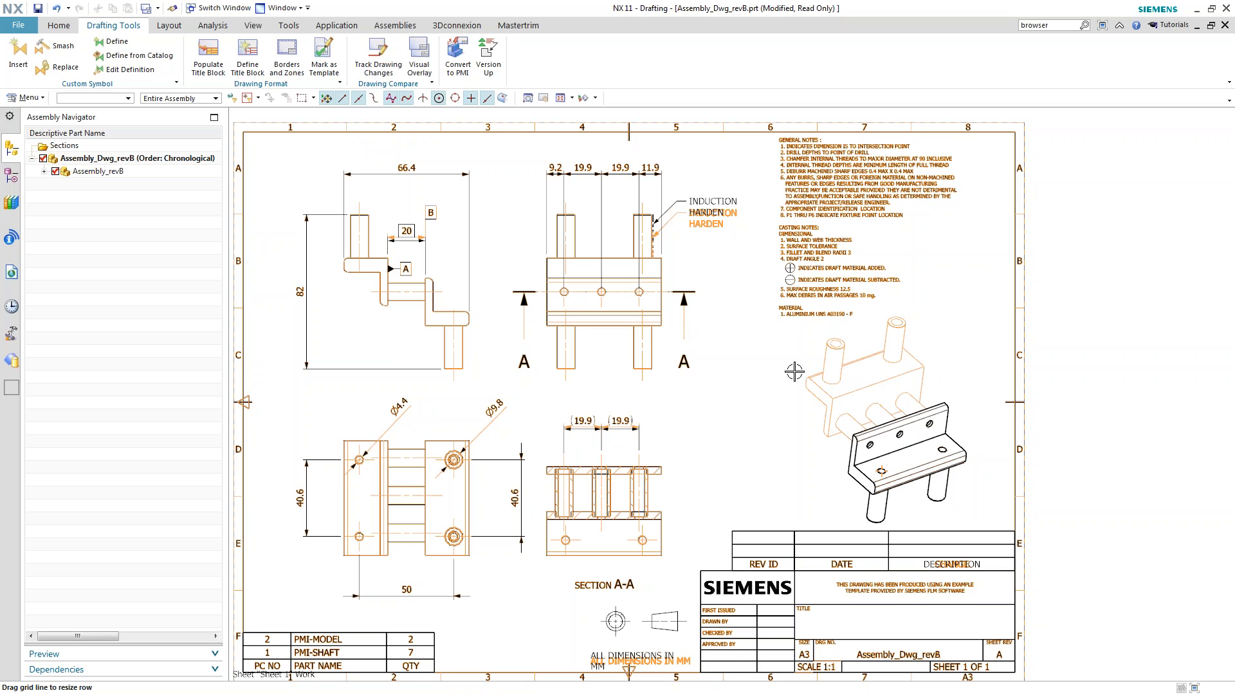
scroll(794, 371, "down", 1)
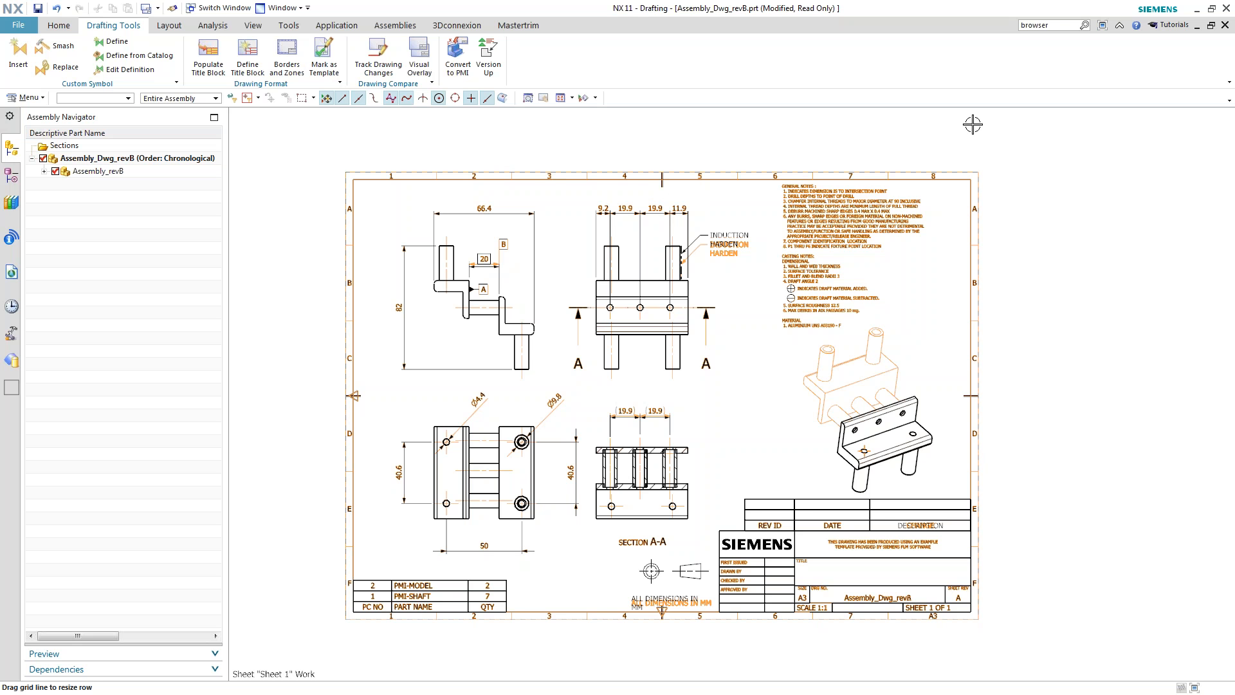
Close Assembly_Dwg_revB.prt together with its components, and display the drill_assembly_dwg1.prt drawing
left_click(1225, 25)
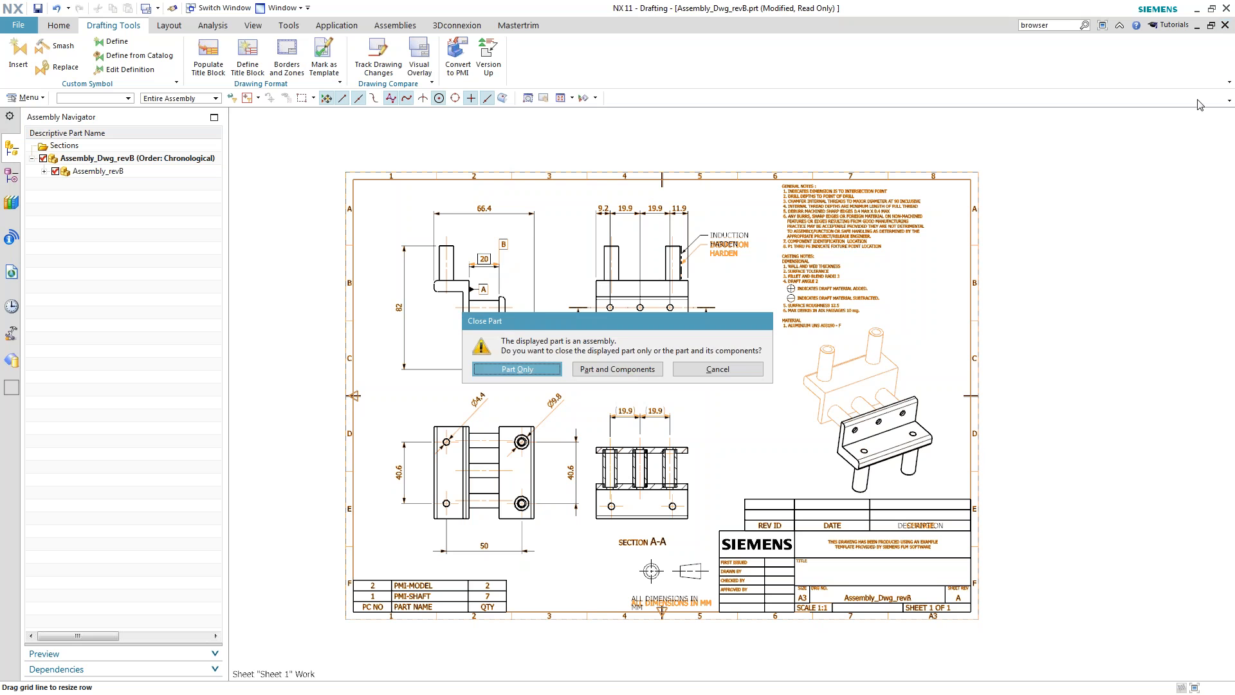
left_click(618, 369)
left_click(641, 381)
left_click(145, 8)
left_click(702, 329)
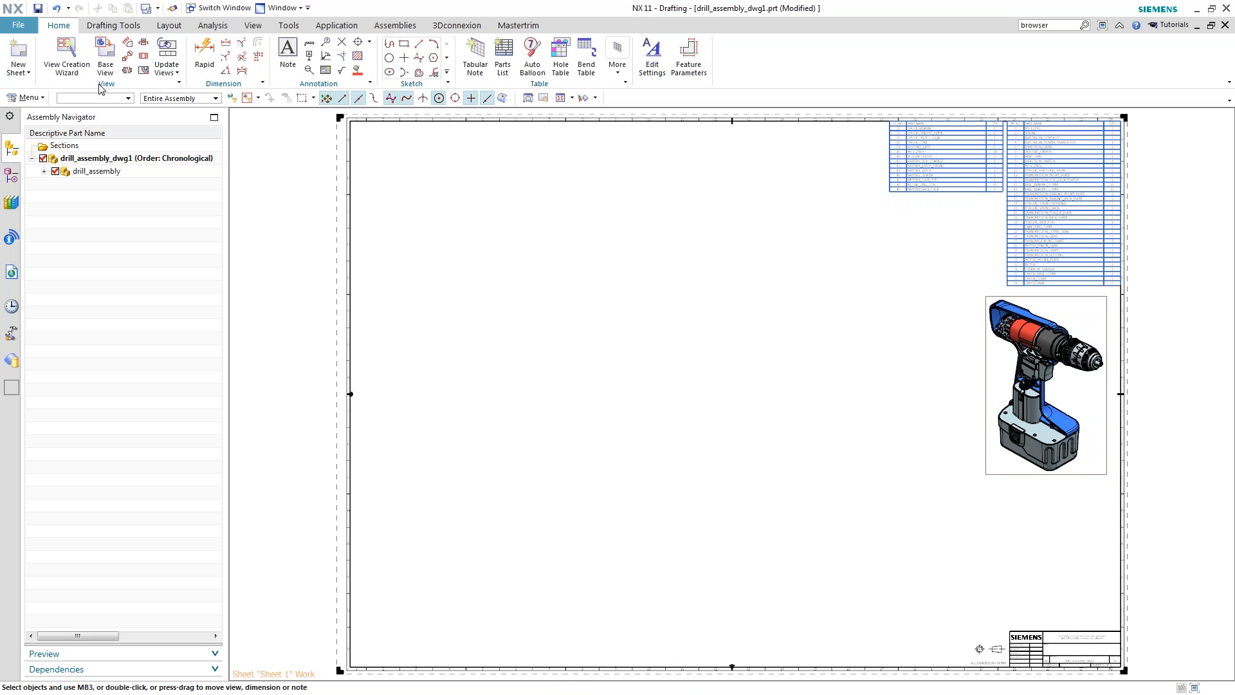
Start a base view of the drill assembly using the Front model view, and move the Base View dialog off the navigator
left_click(103, 65)
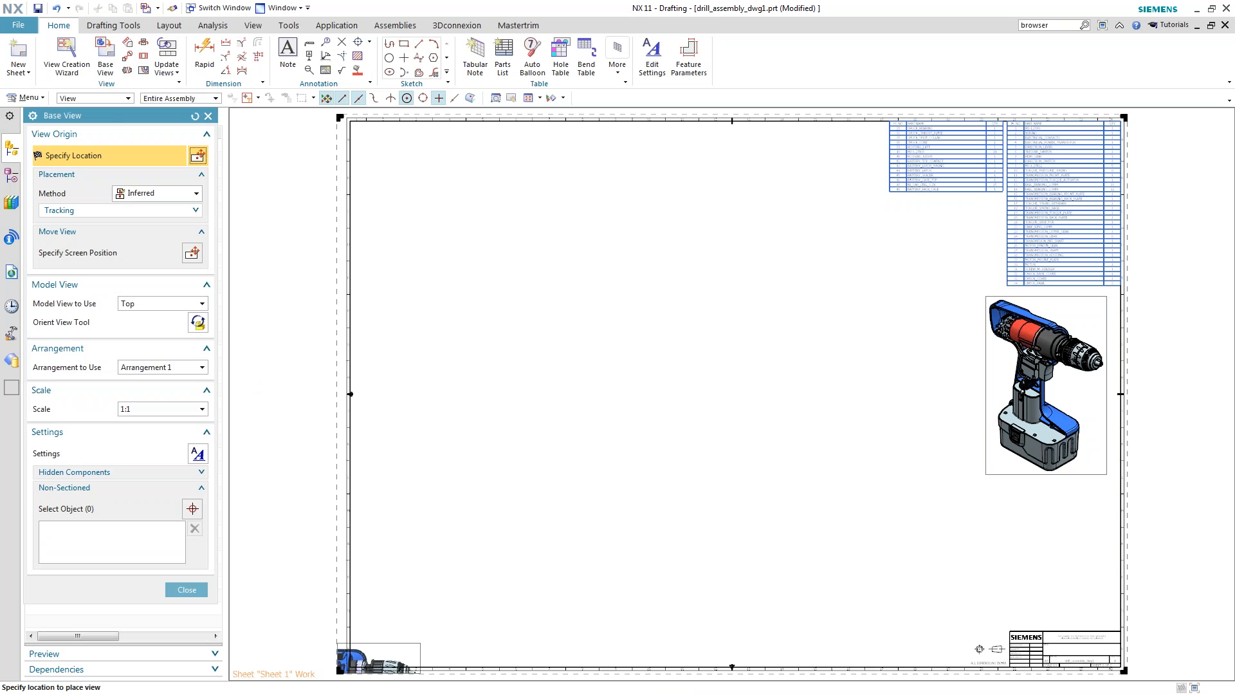
left_click(204, 304)
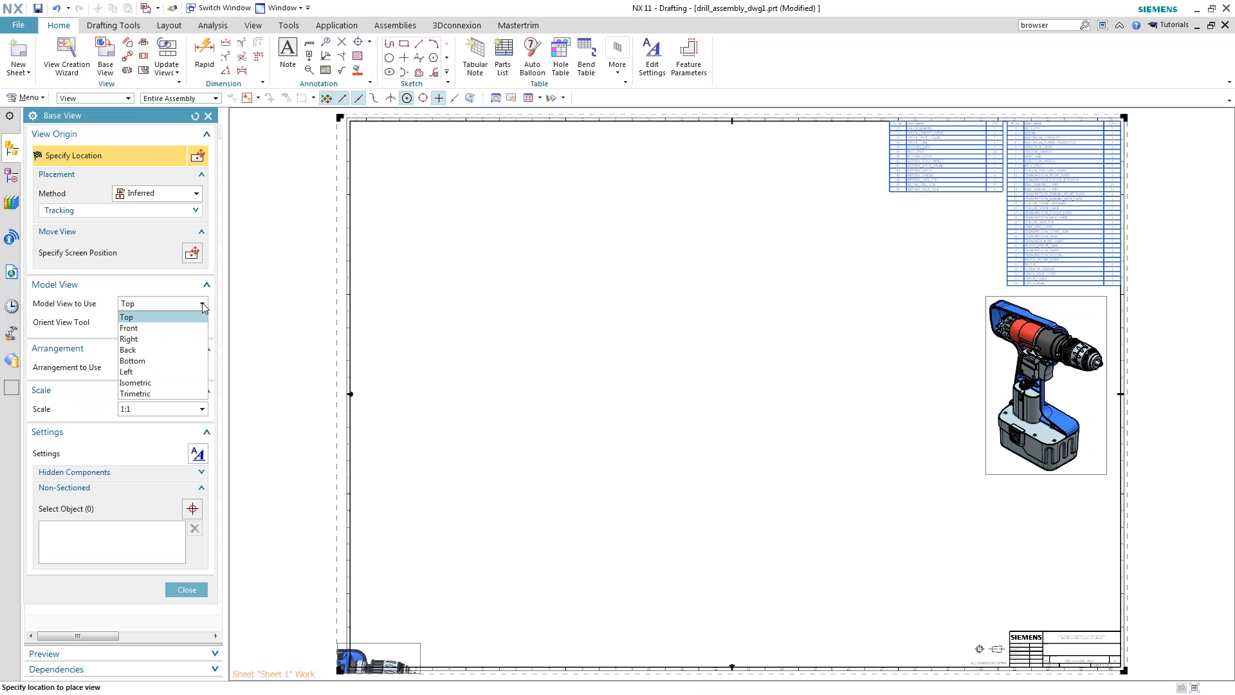
left_click(149, 327)
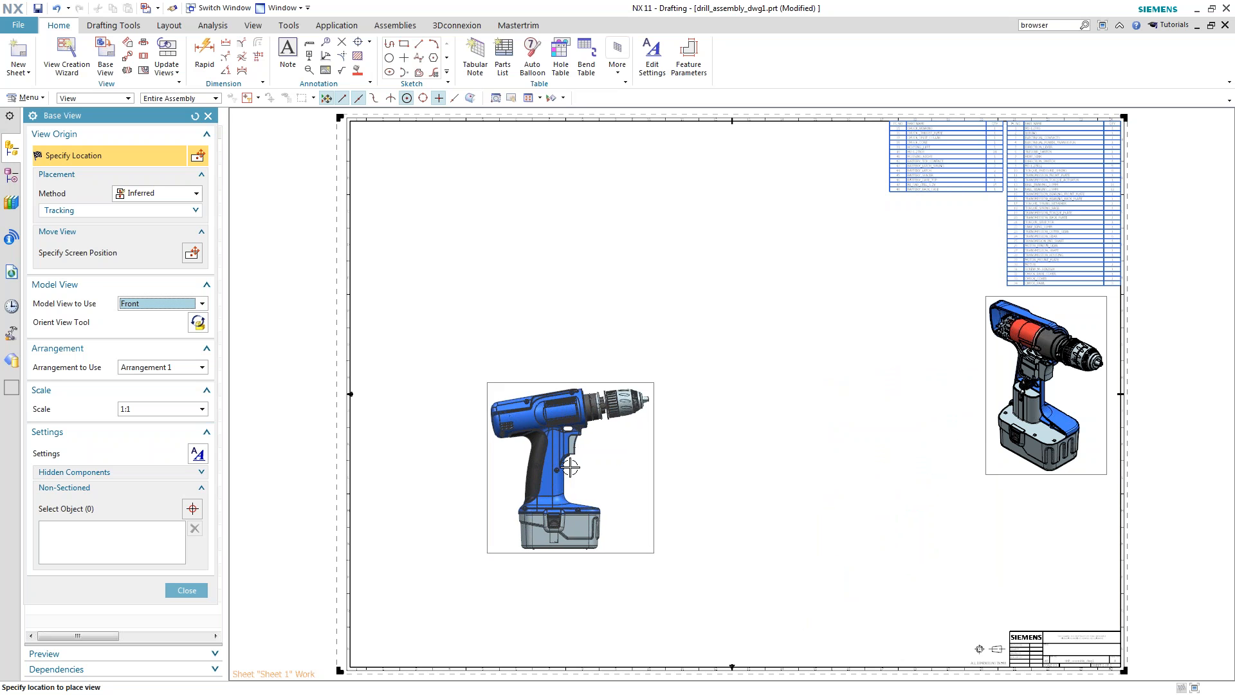
left_click(202, 367)
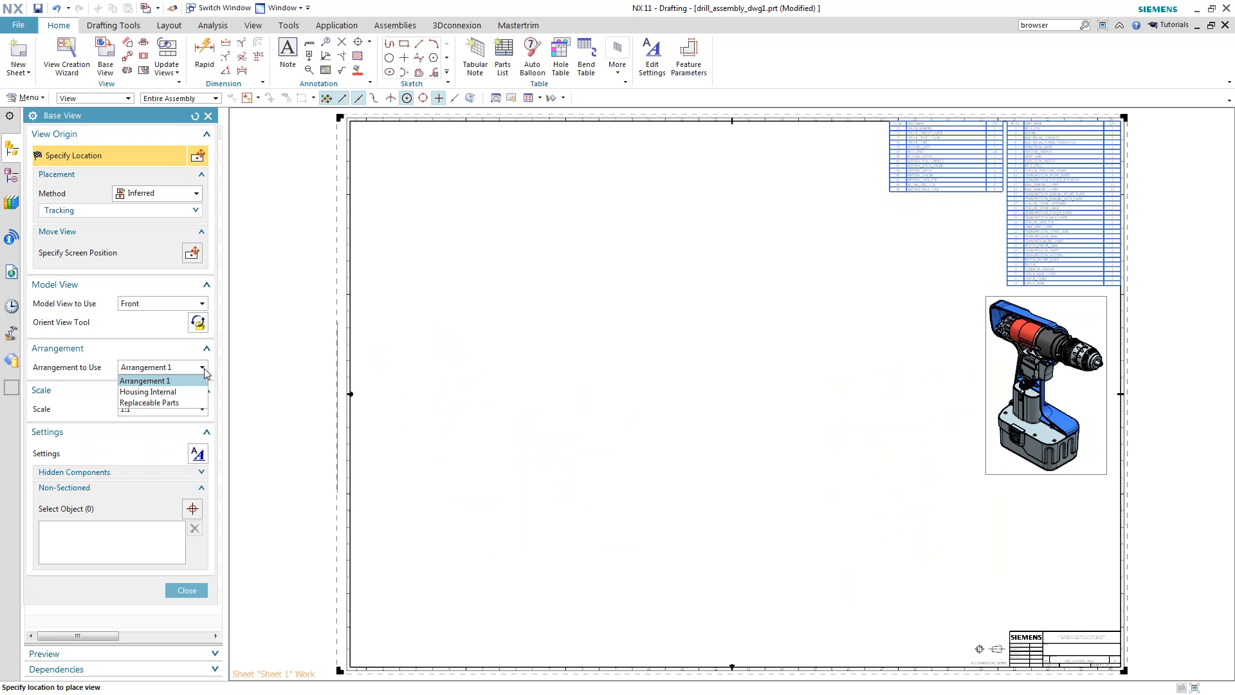
left_click(169, 113)
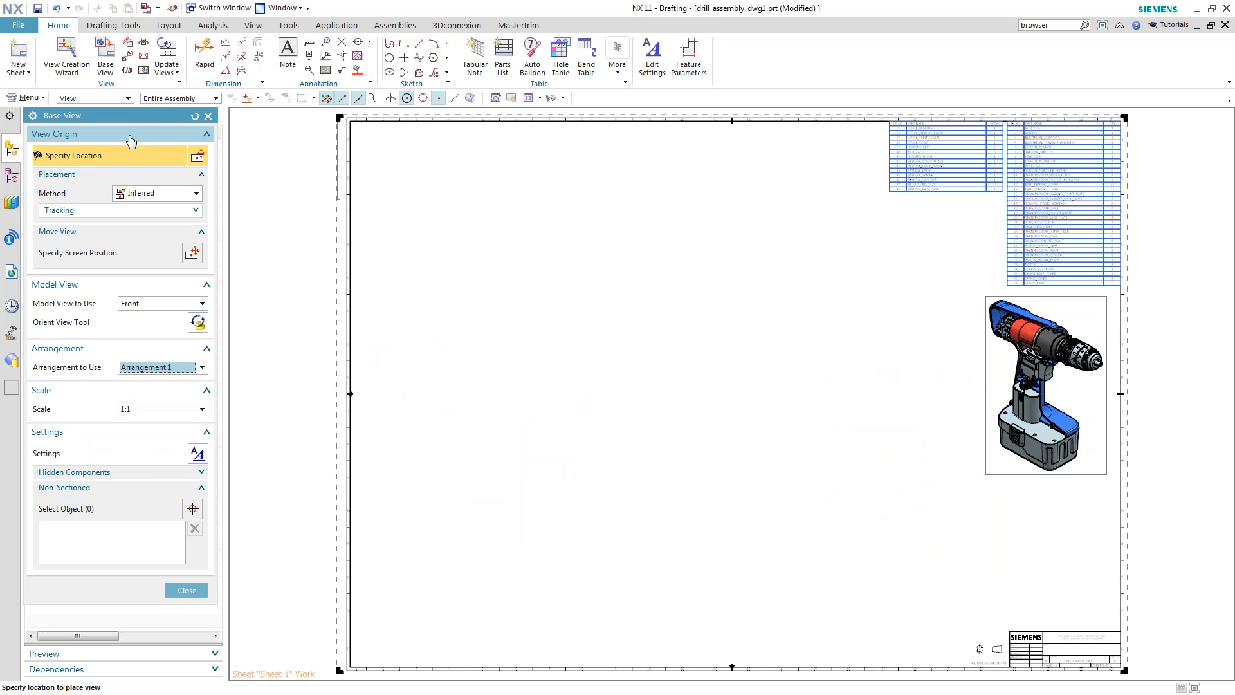
left_click_drag(130, 117, 336, 117)
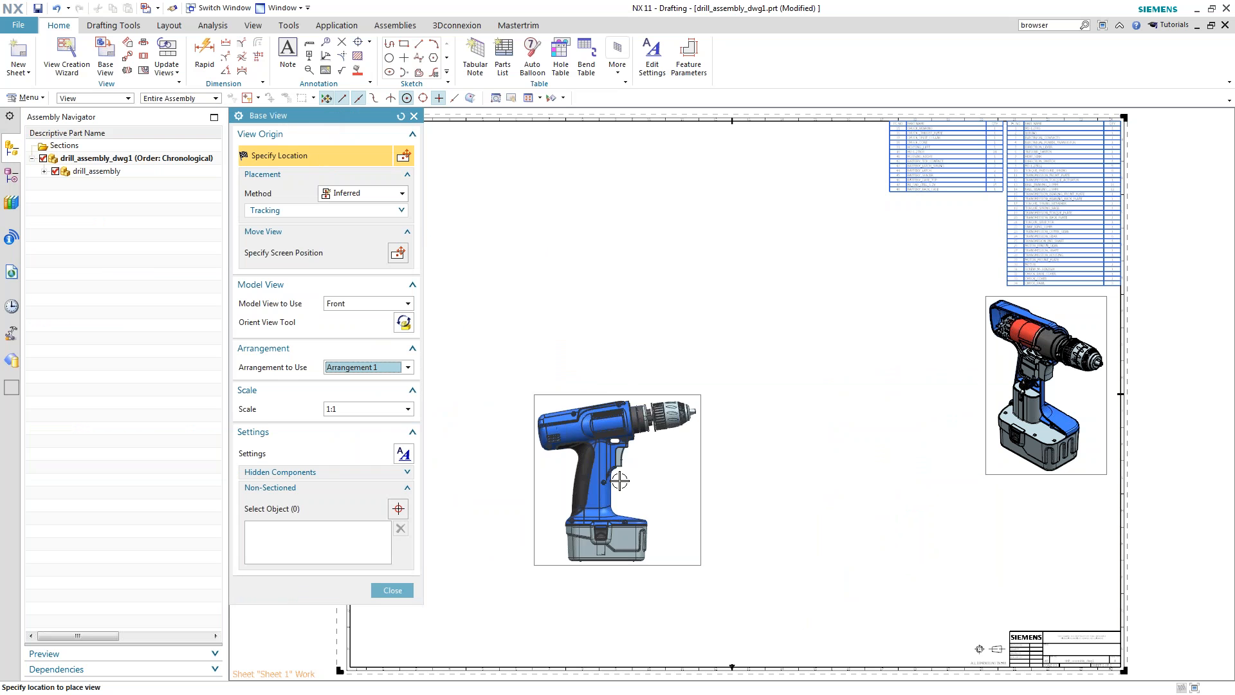
Preview the base view with the Housing Internal and Replaceable Parts arrangements, and set it back to Arrangement 1
left_click(408, 368)
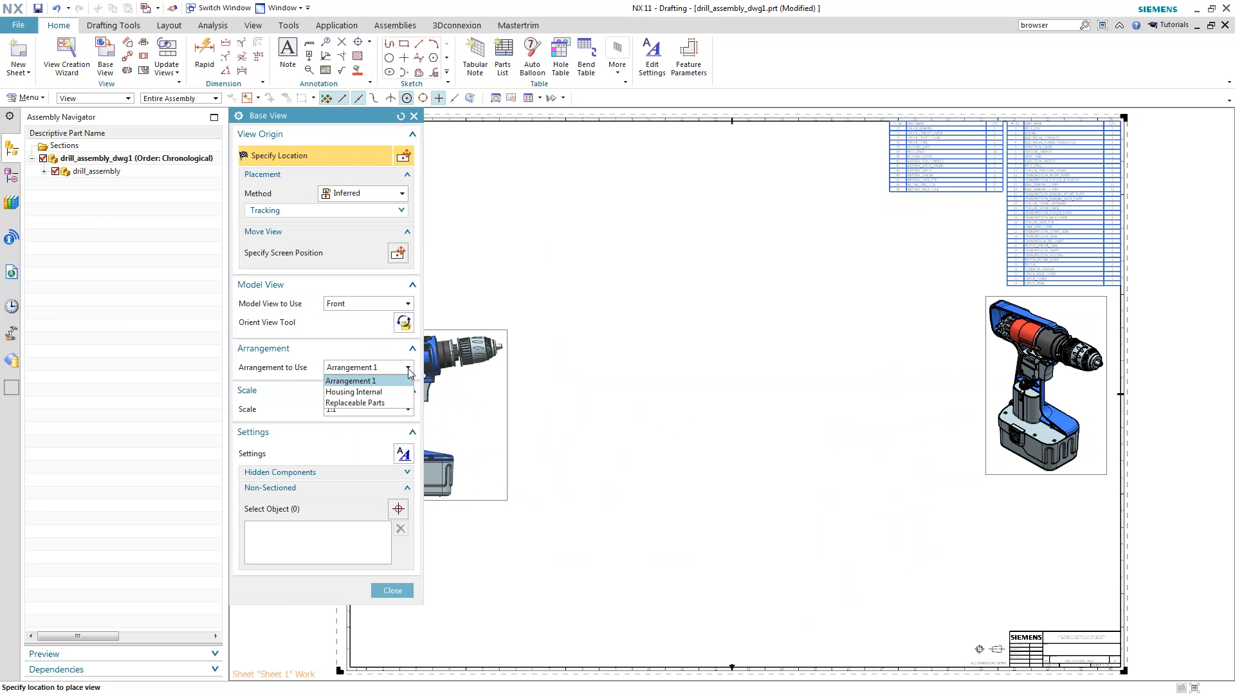
left_click(397, 390)
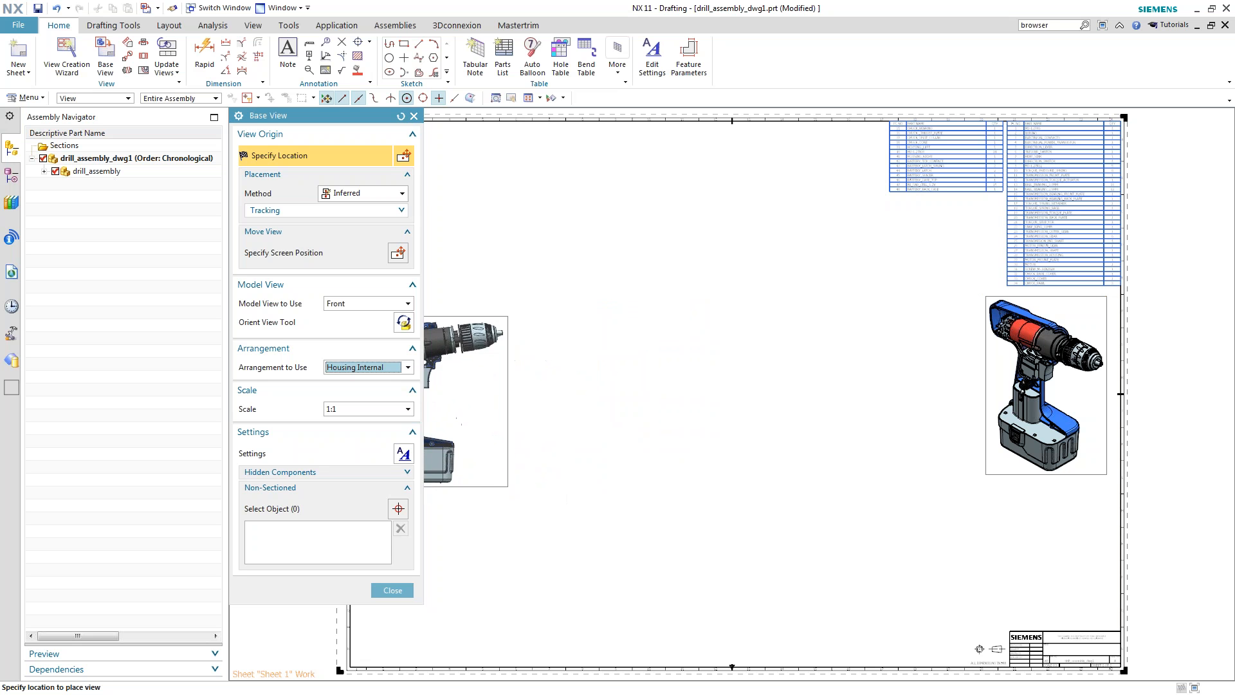
left_click(407, 370)
left_click(361, 403)
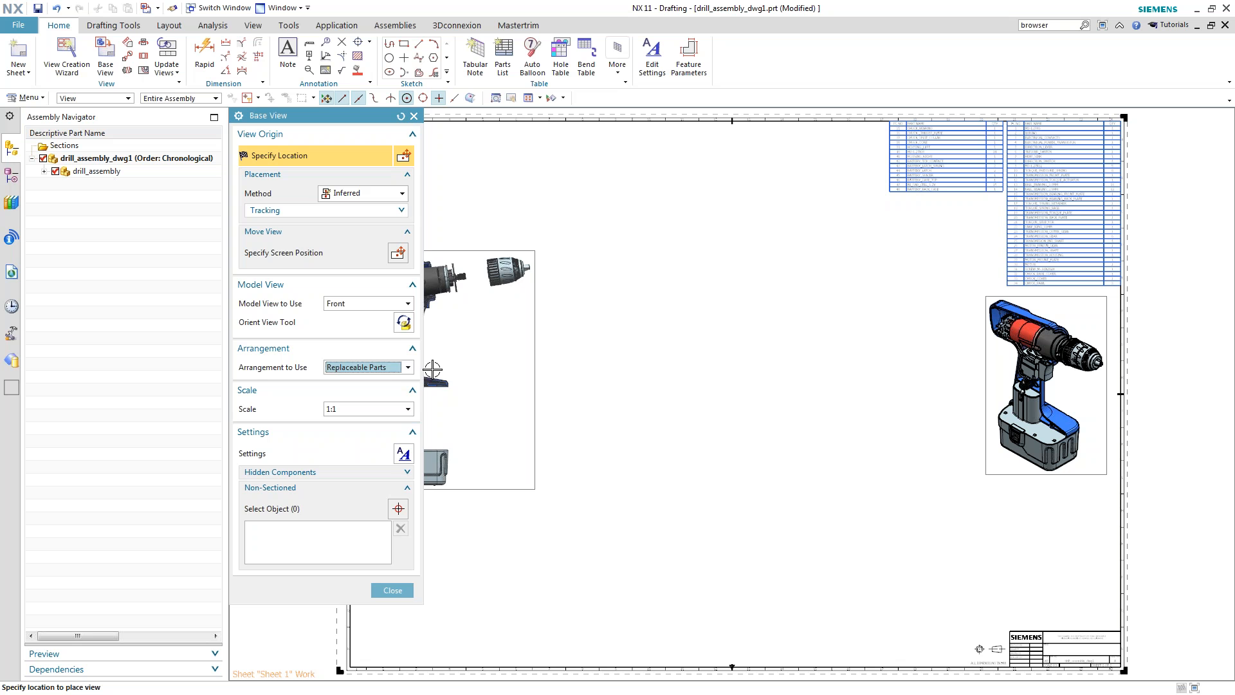
left_click(408, 367)
left_click(390, 389)
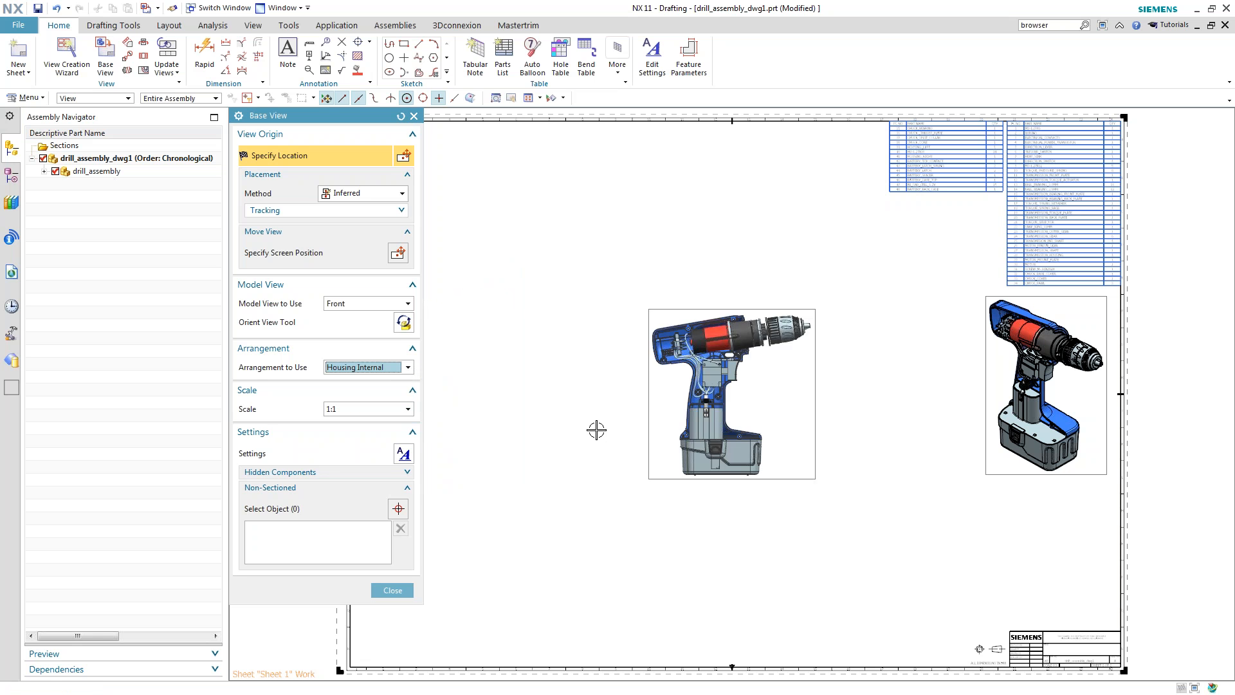
left_click(408, 367)
left_click(360, 377)
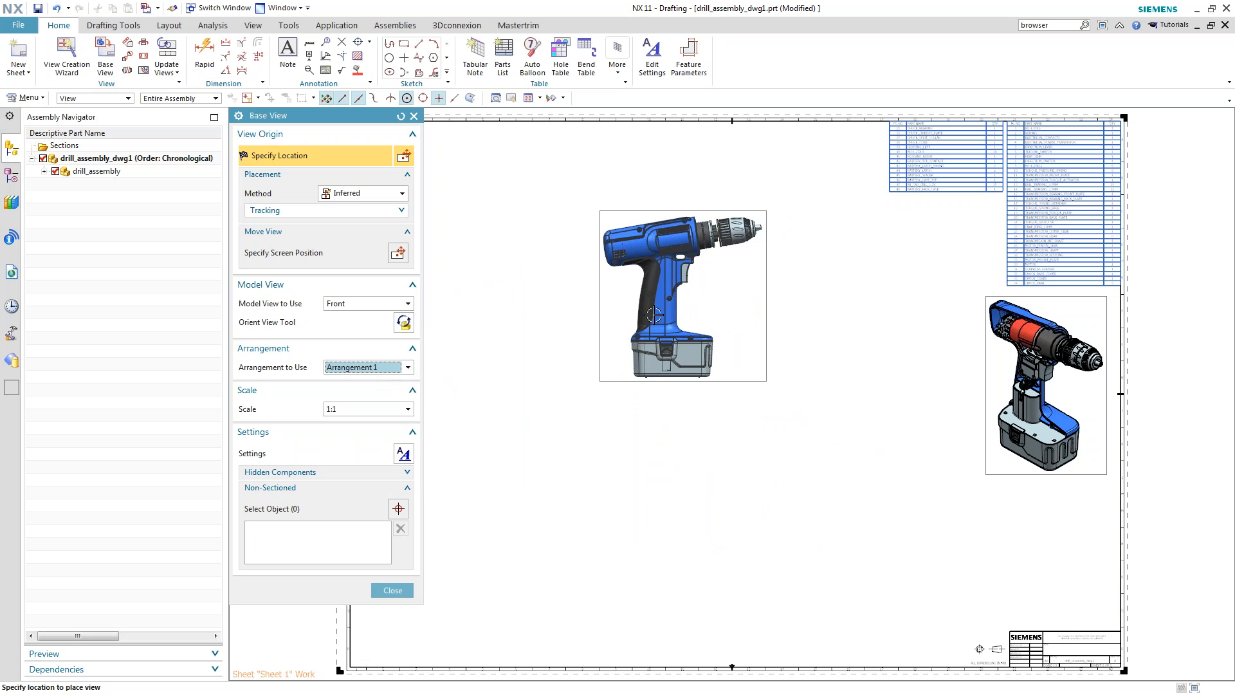
Place the Arrangement 1 front base view in the upper-left area of the sheet, without adding any projected views
left_click(628, 299)
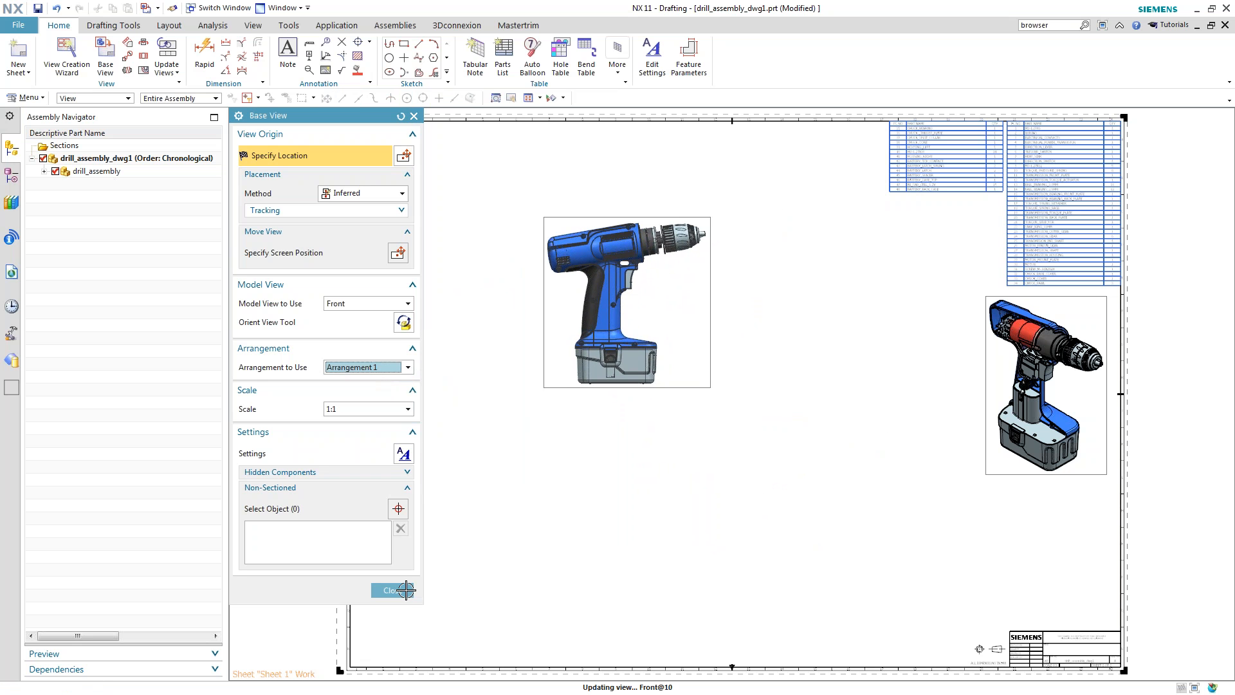
left_click(406, 589)
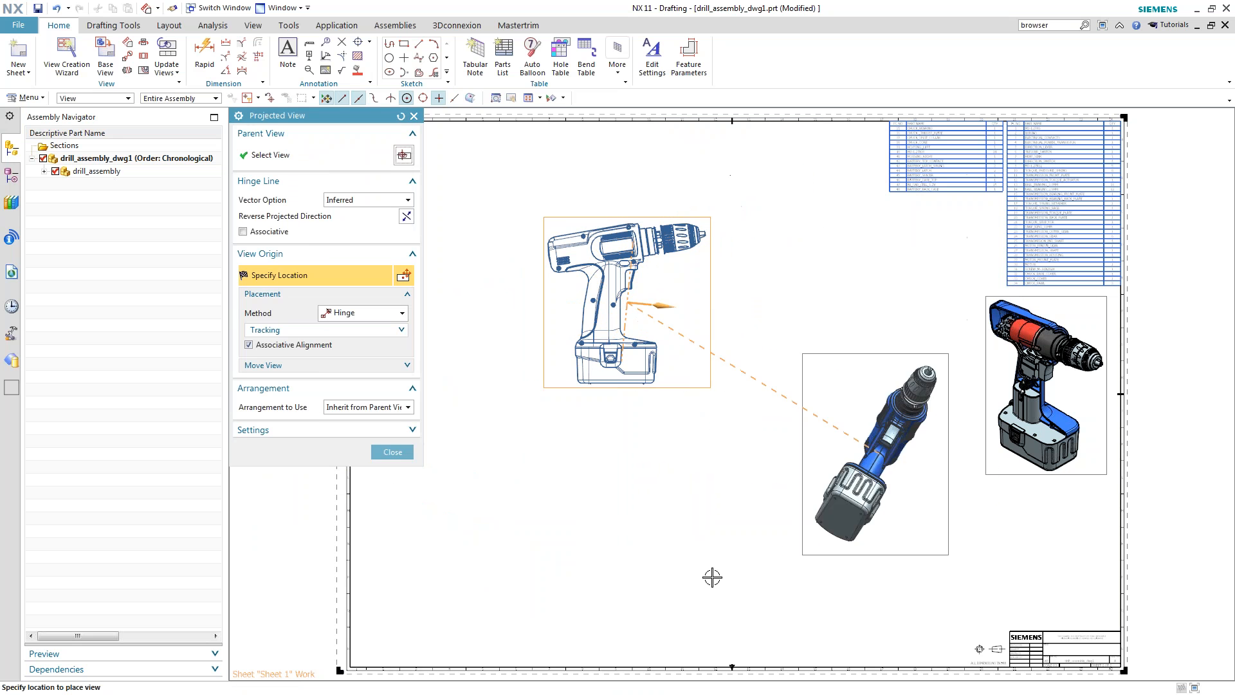
left_click(393, 452)
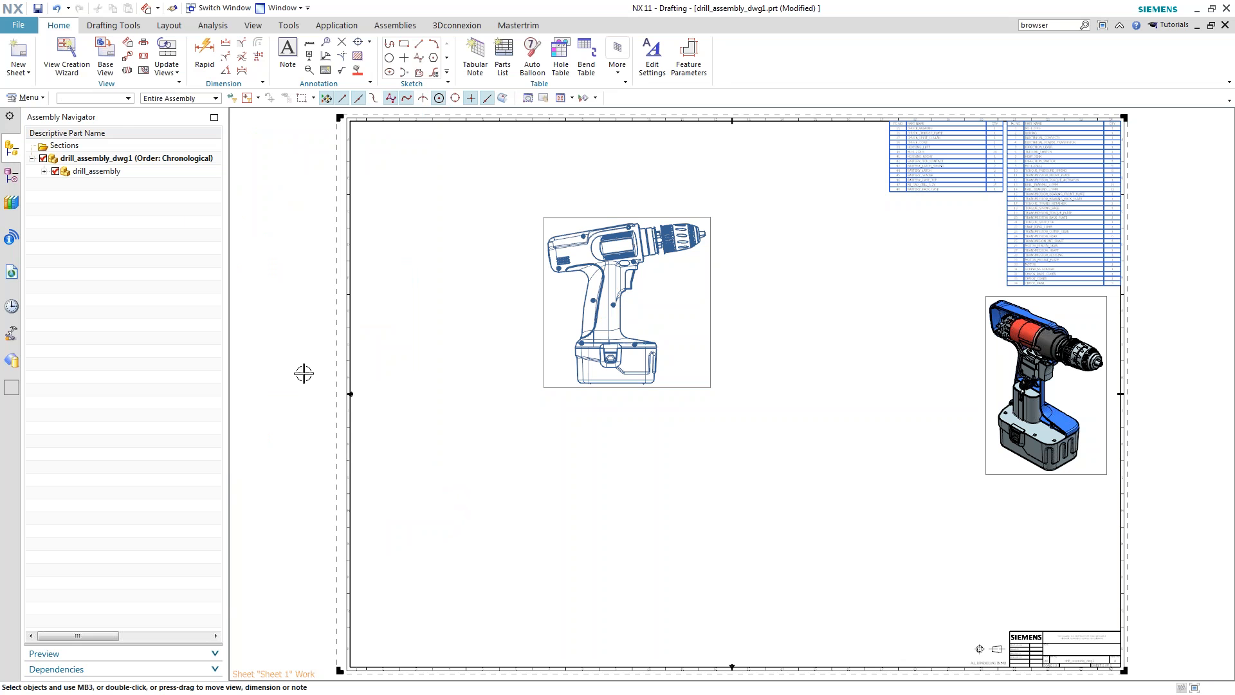
Add a Front base view with the Housing Internal arrangement, aligned directly below the first drill view, without projected views
left_click(106, 56)
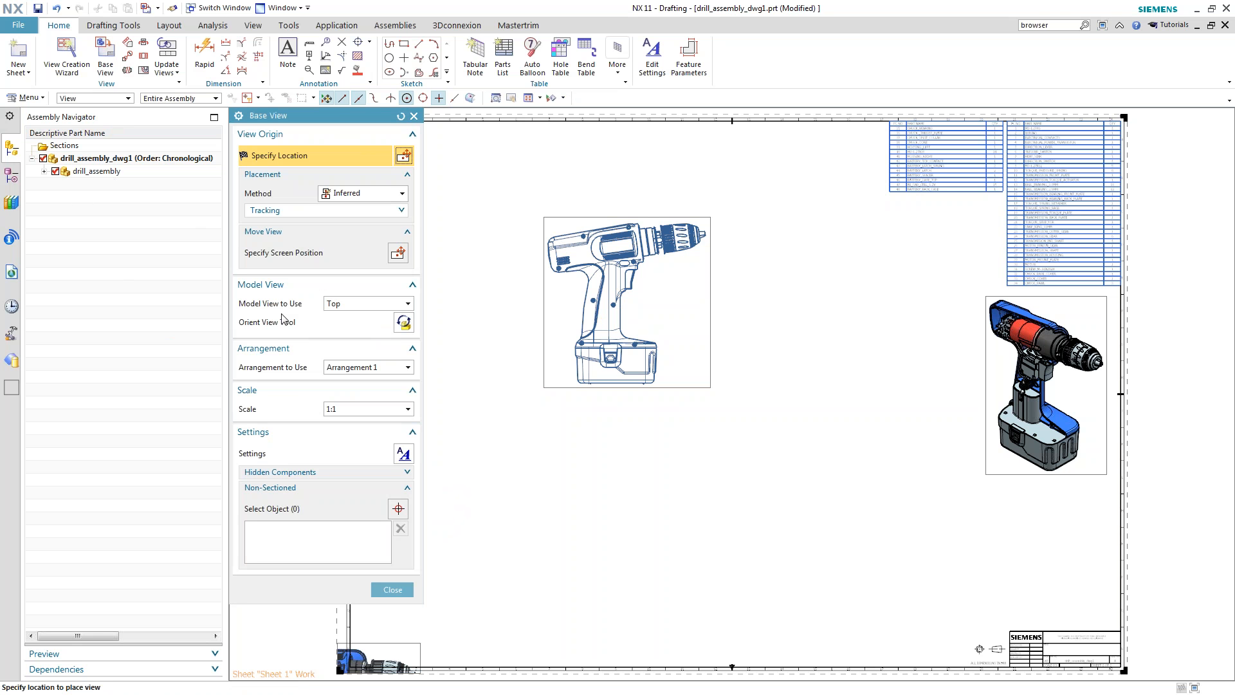
left_click(333, 370)
left_click(354, 391)
left_click(386, 304)
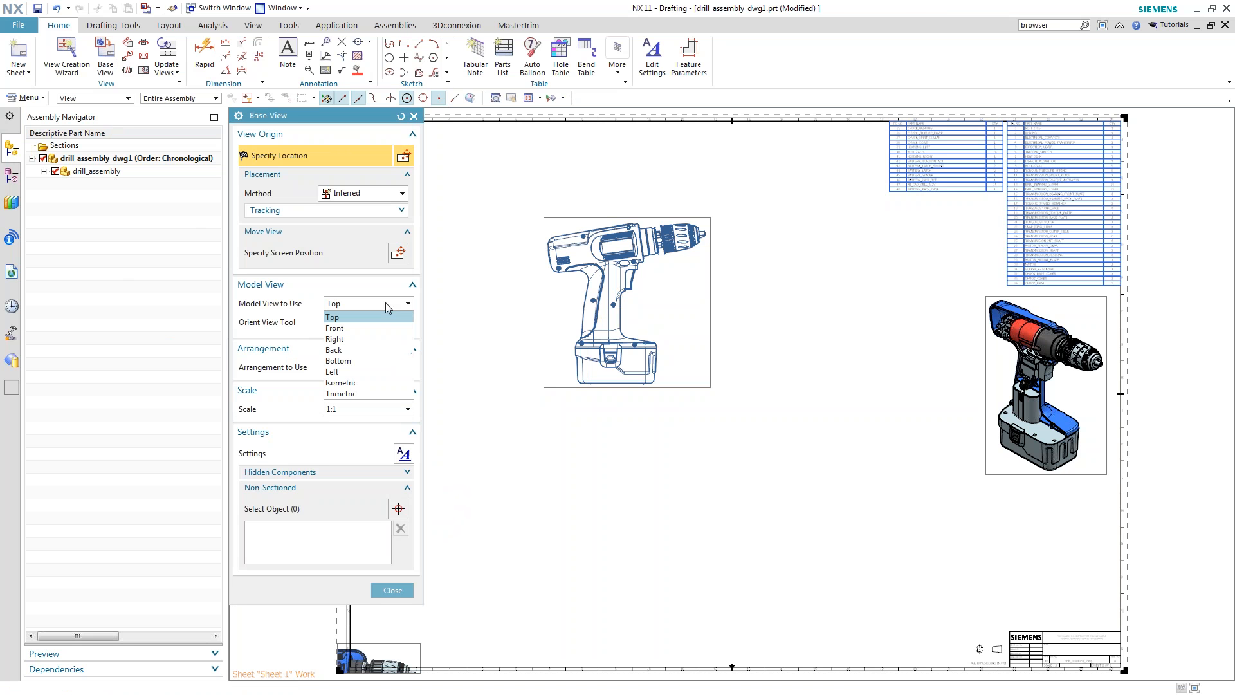
left_click(372, 328)
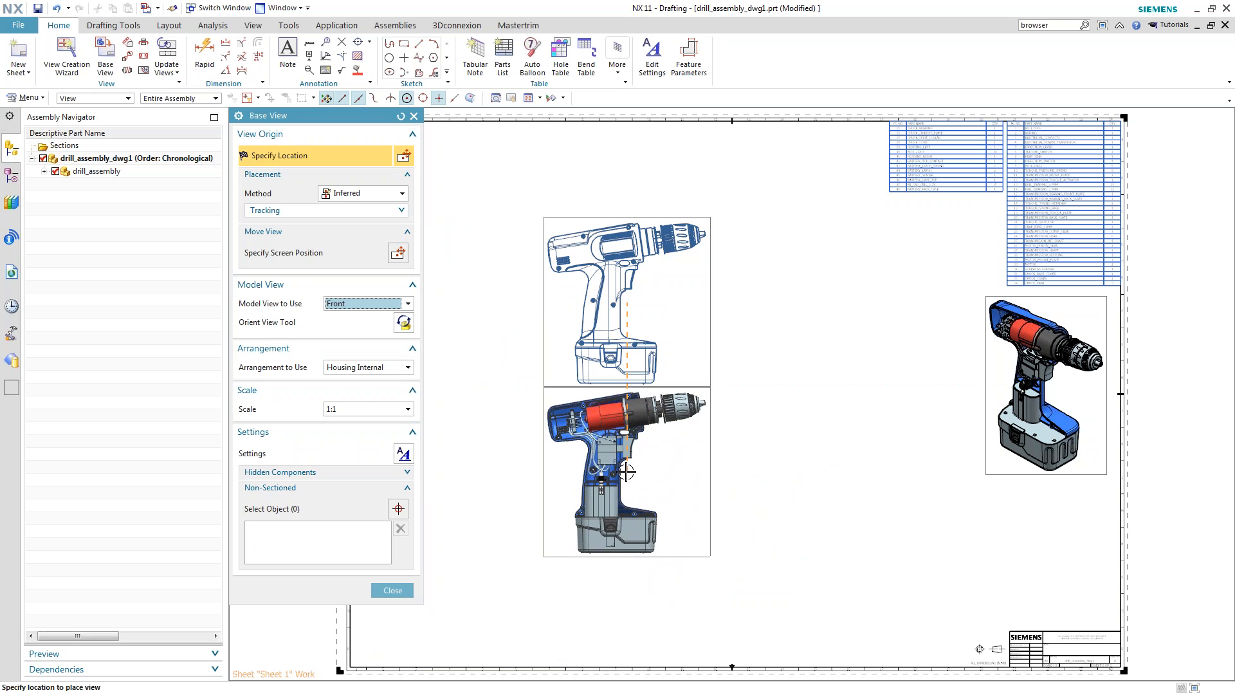
left_click(630, 523)
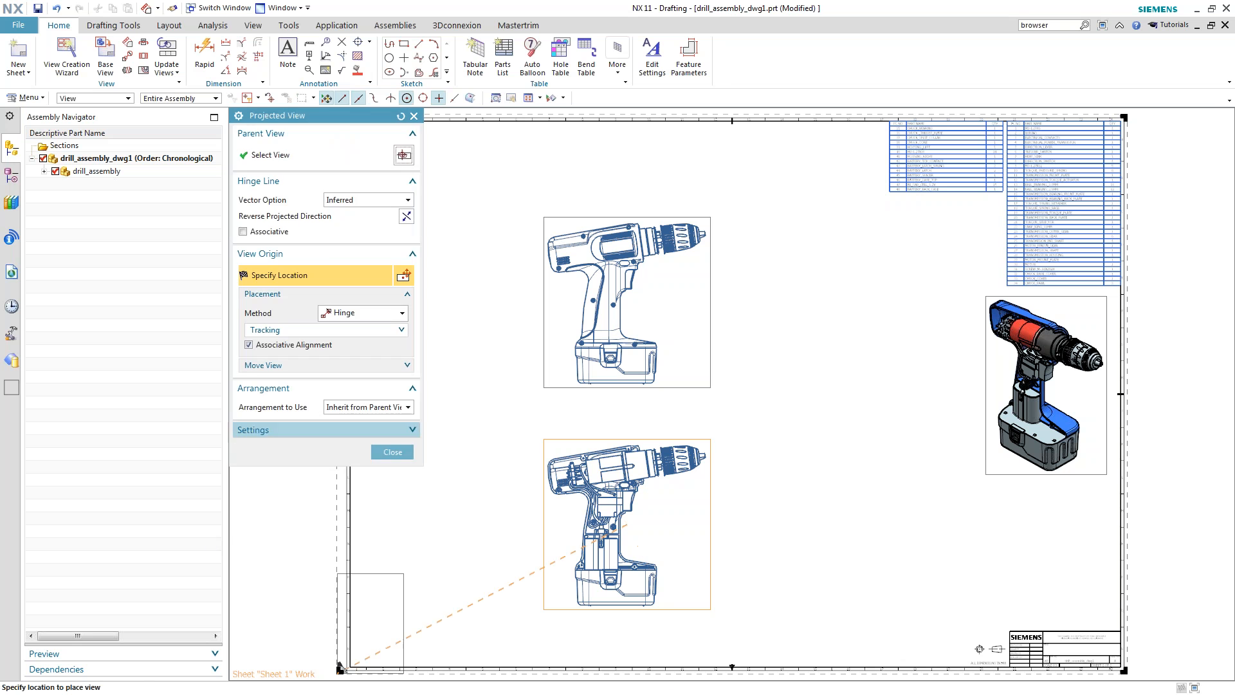
left_click(391, 451)
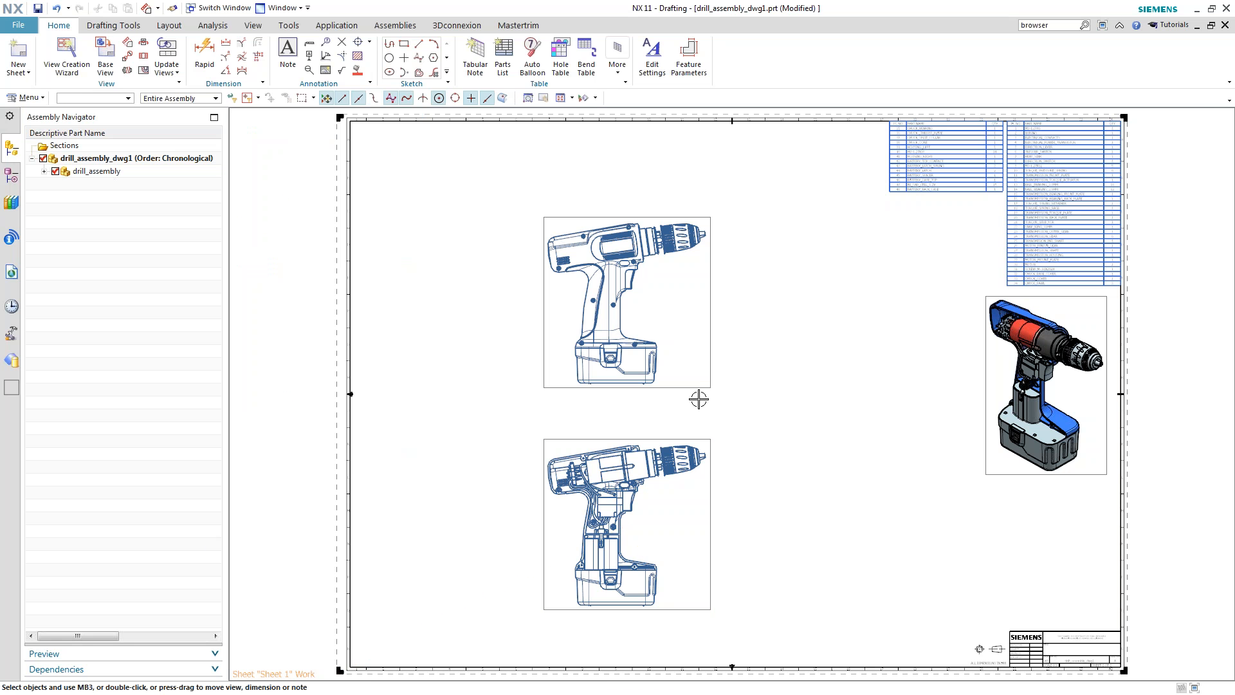
Add a Front base view with the Replaceable Parts arrangement between the first drill view and the shaded pictorial view, without projected views
left_click(115, 56)
left_click(408, 303)
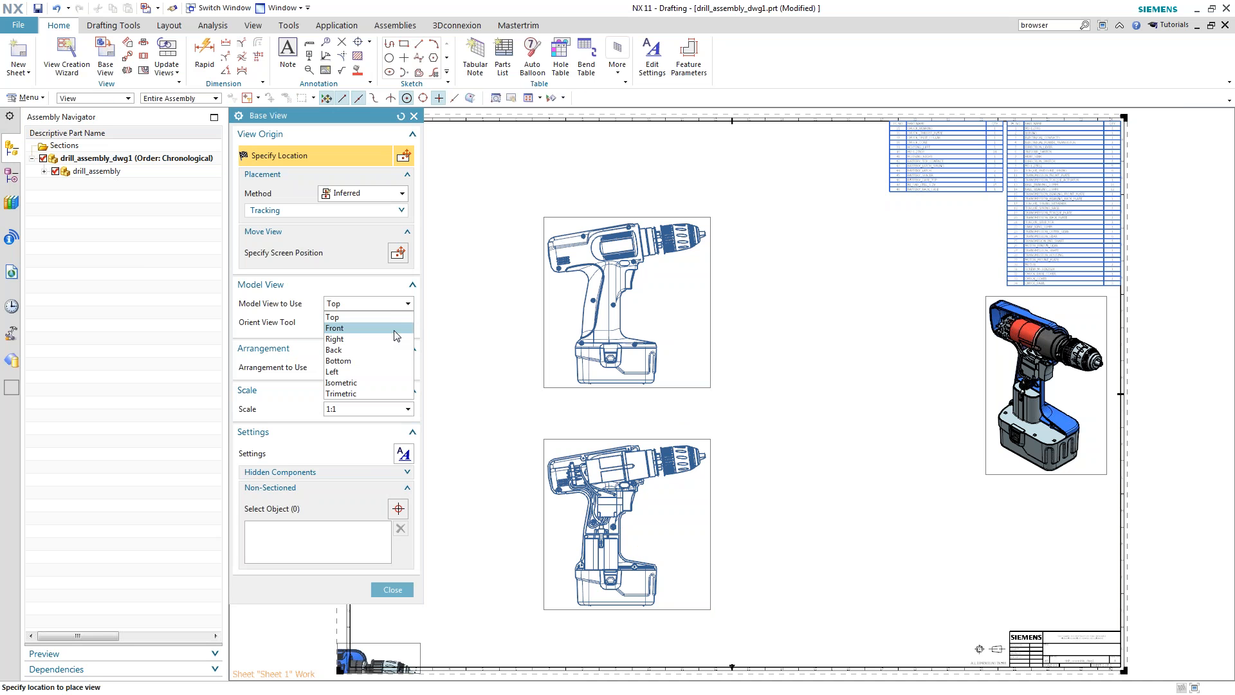
left_click(399, 334)
left_click(389, 368)
left_click(383, 402)
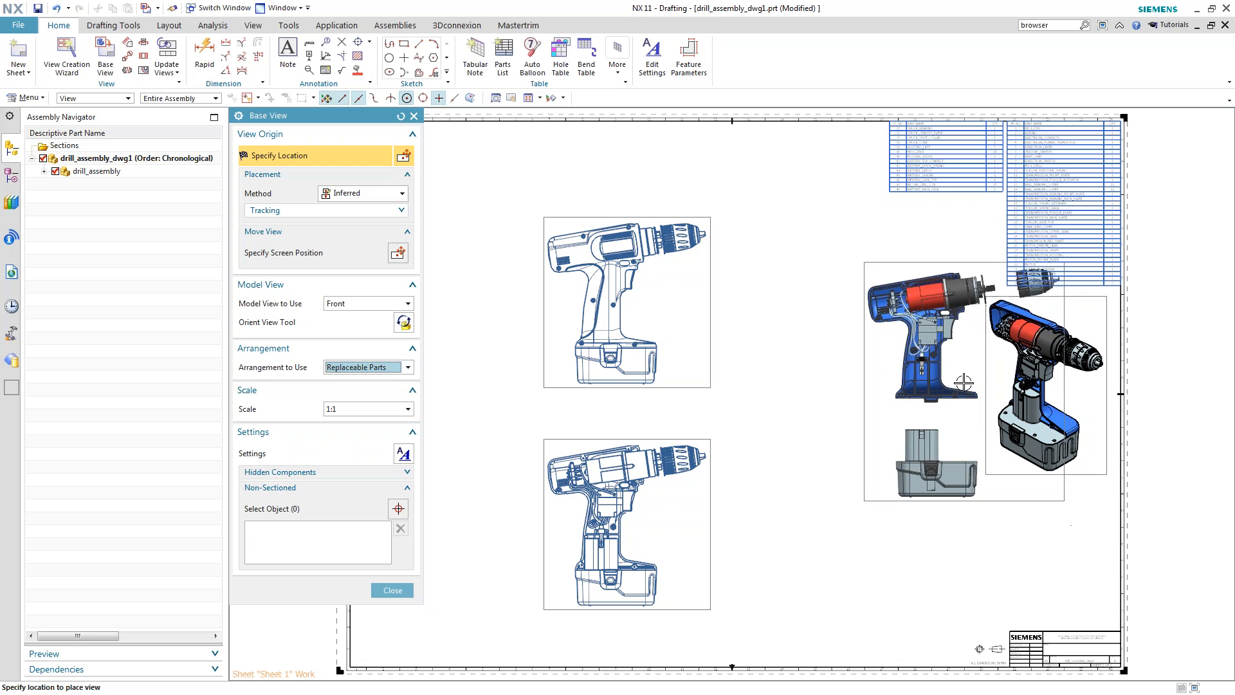
left_click(866, 386)
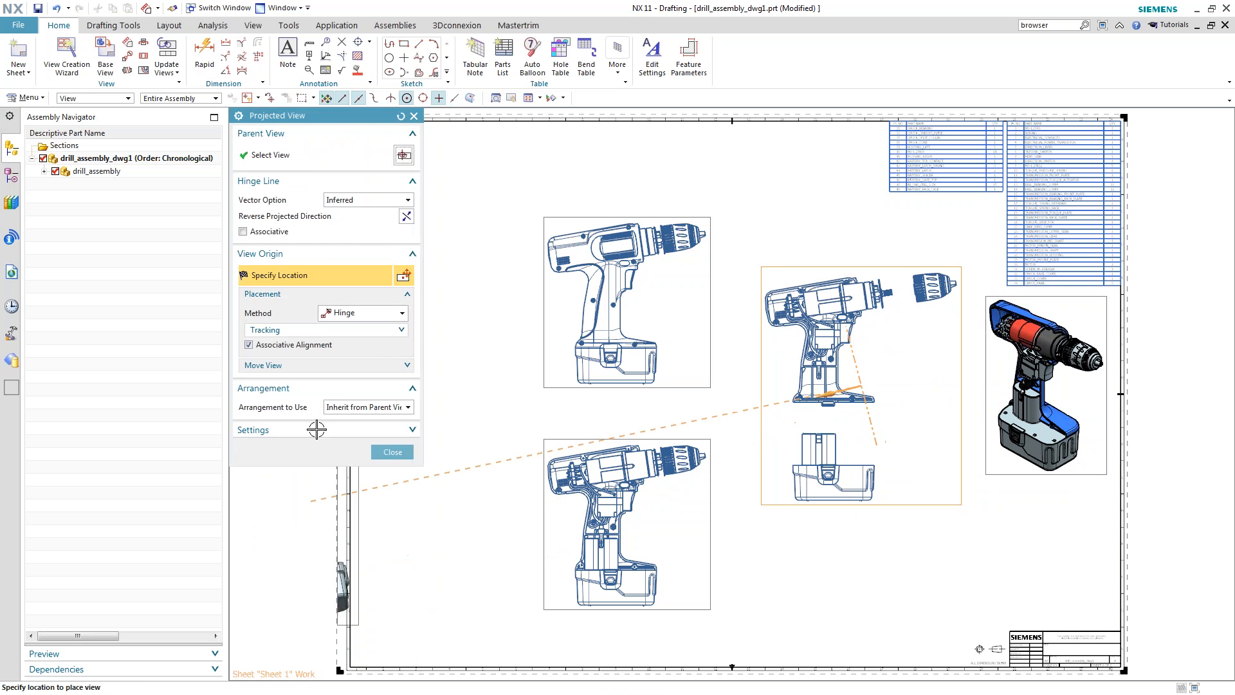
left_click(390, 451)
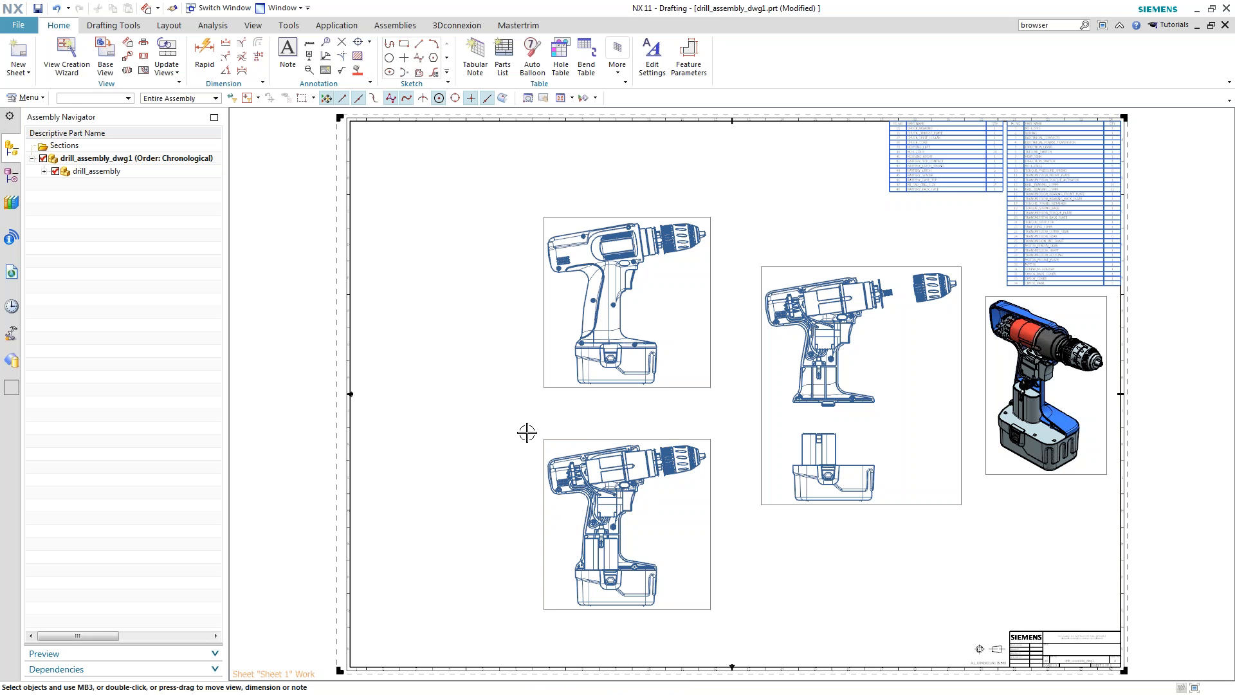
Set the visible lines color for drawing views to Black in the drafting preferences
left_click(14, 28)
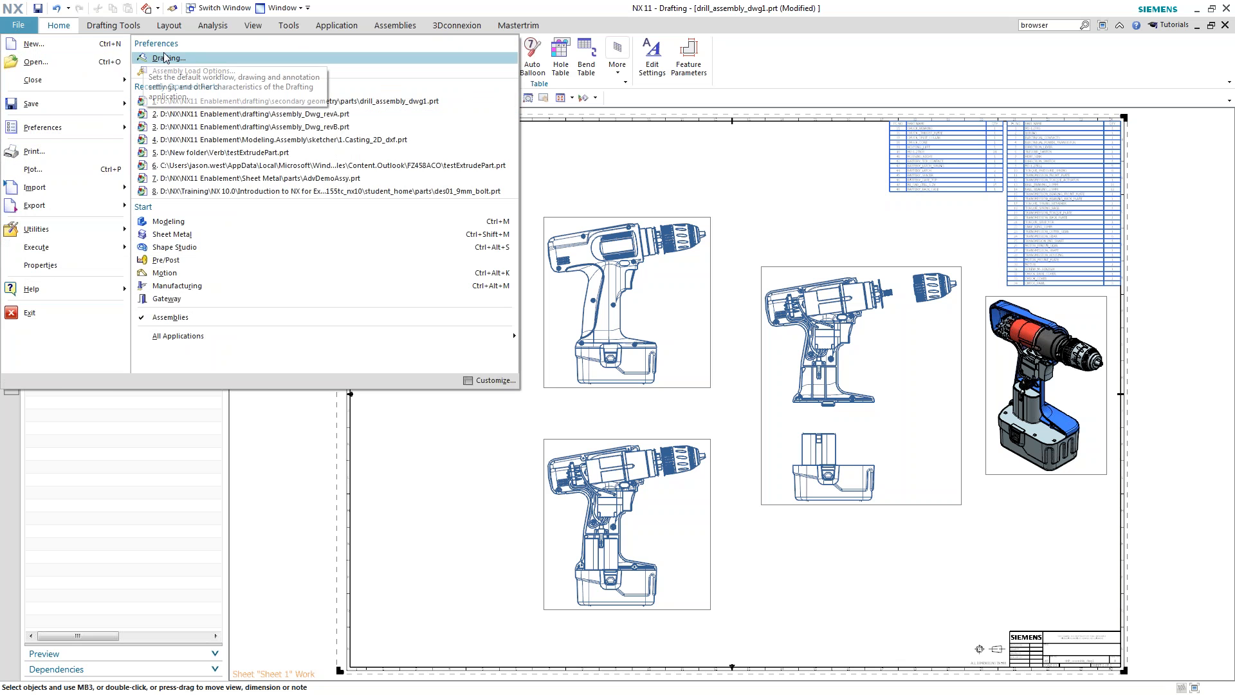
left_click(192, 58)
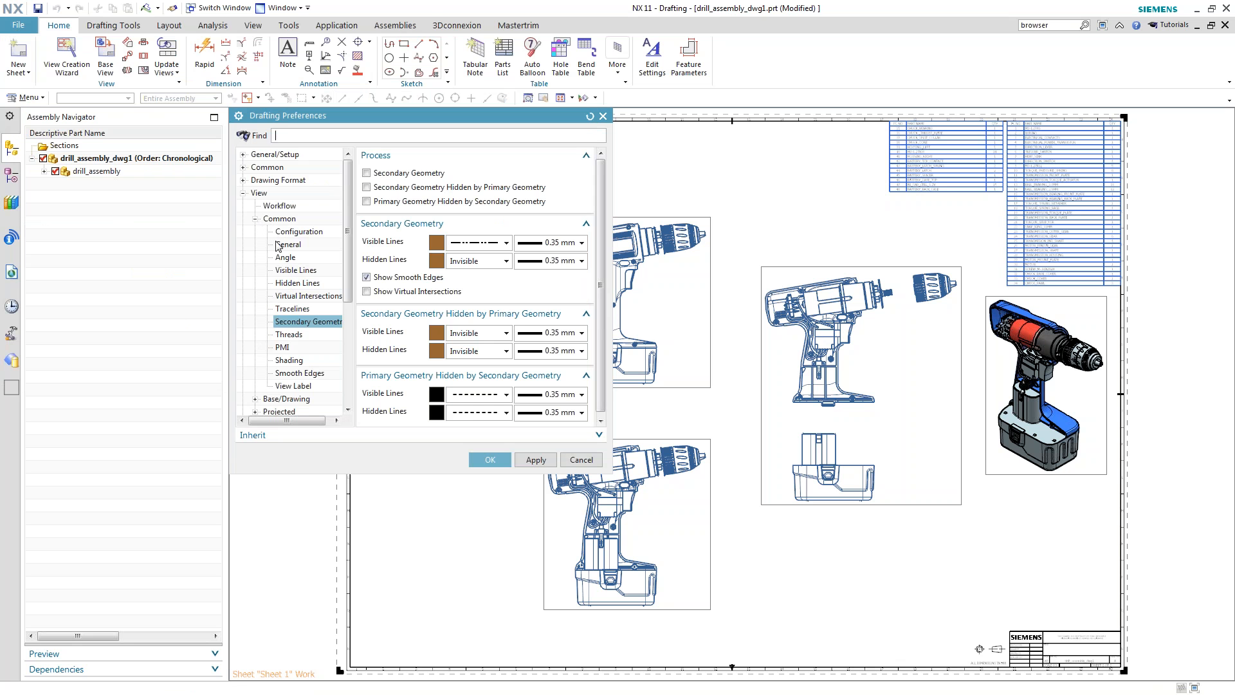
left_click(286, 270)
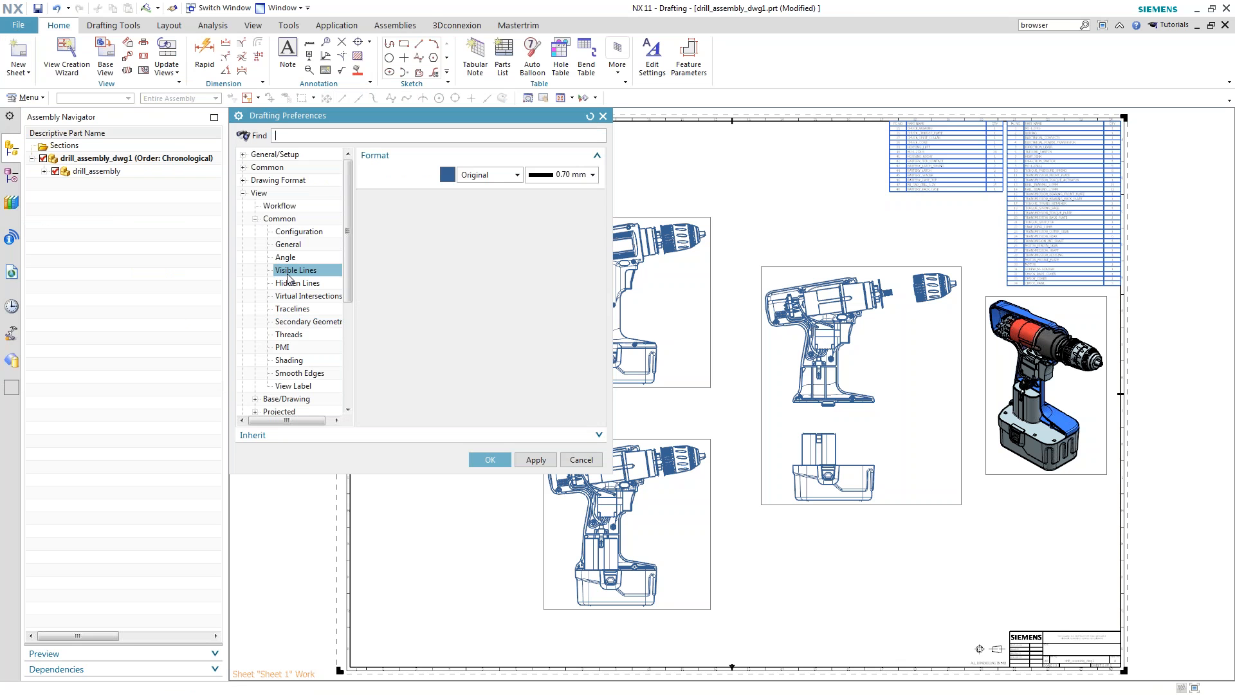
left_click(447, 175)
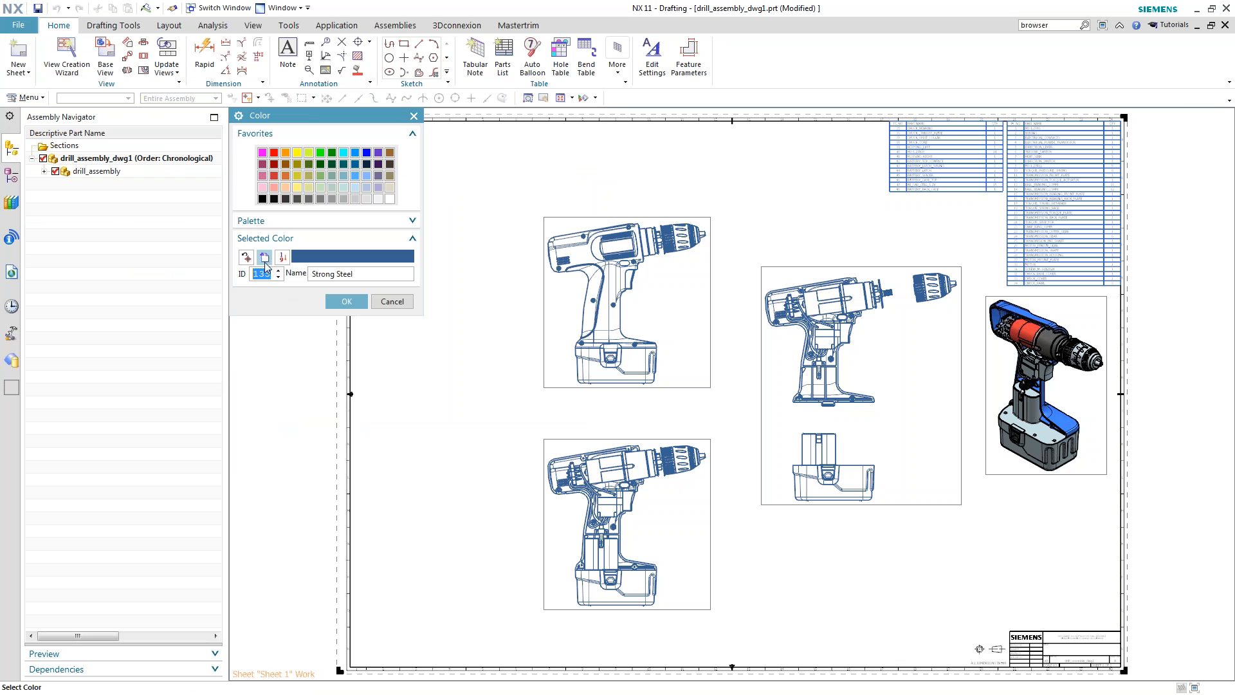
left_click(262, 199)
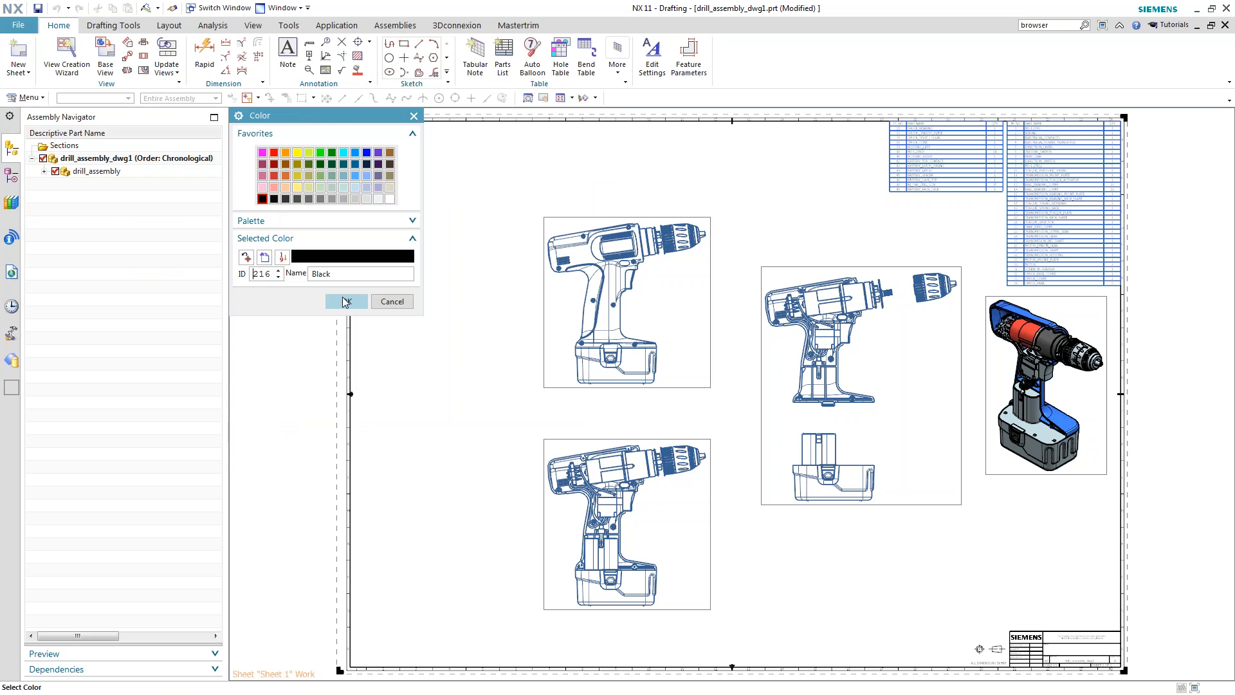
left_click(347, 301)
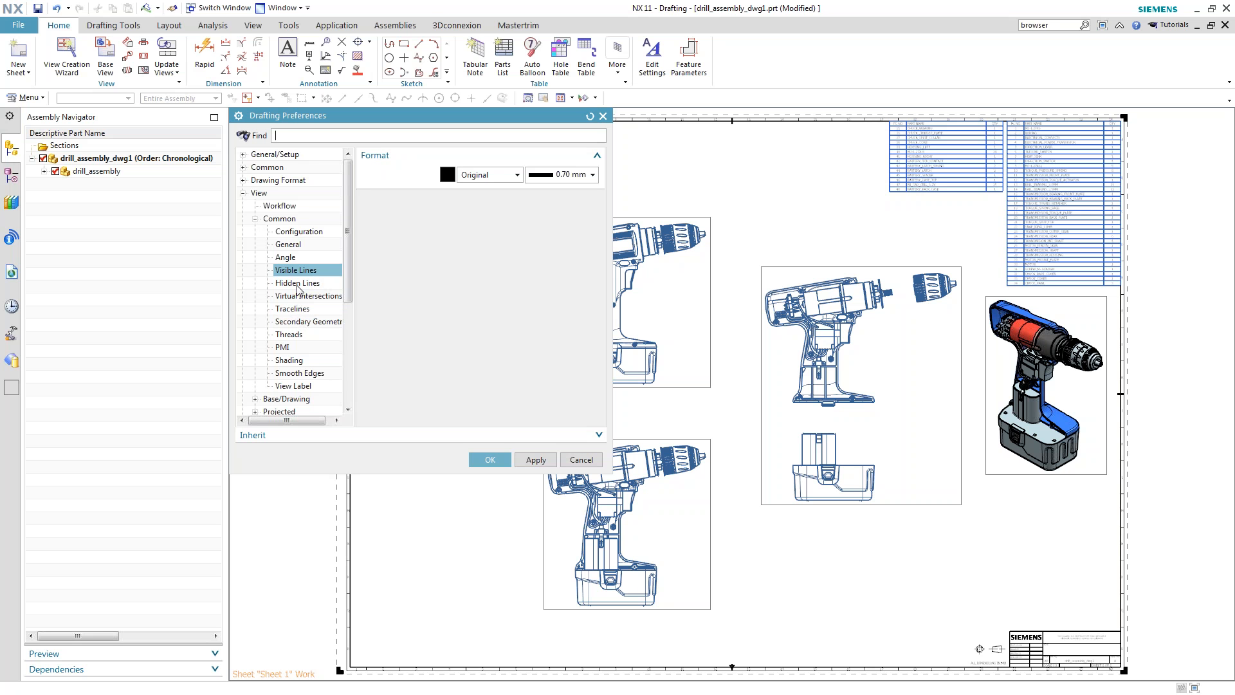
Set the smooth edges color to Black as well and accept the drafting preferences
left_click(294, 373)
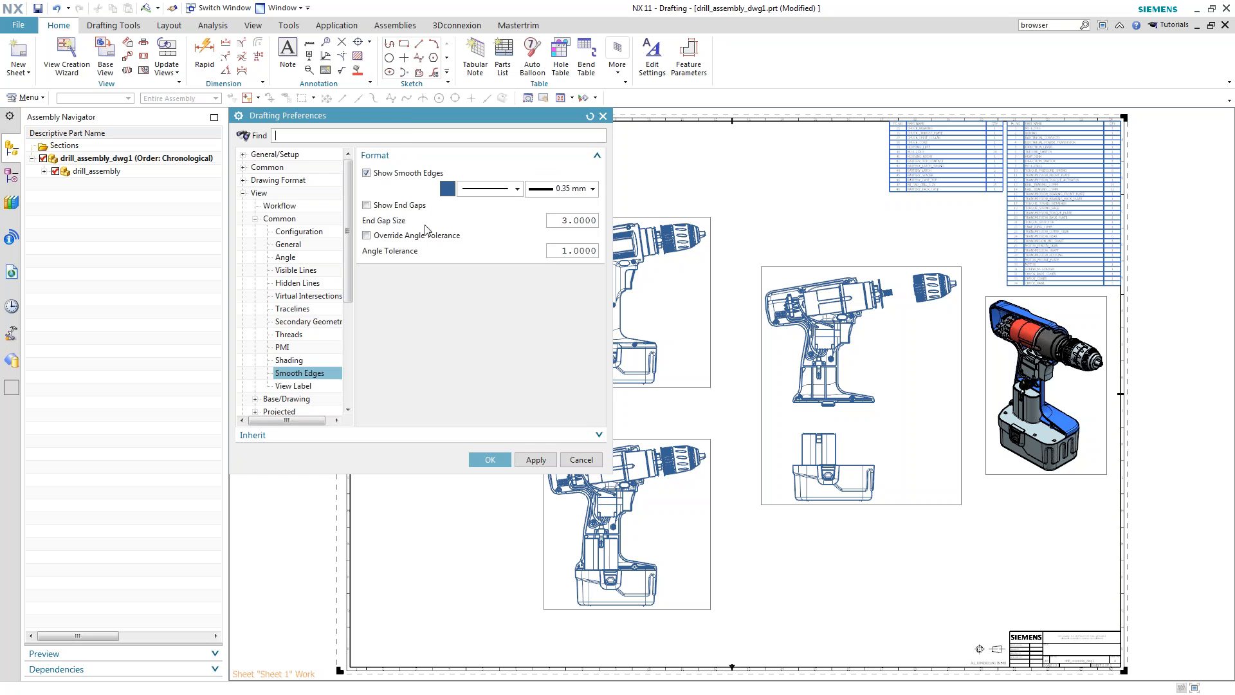
left_click(446, 189)
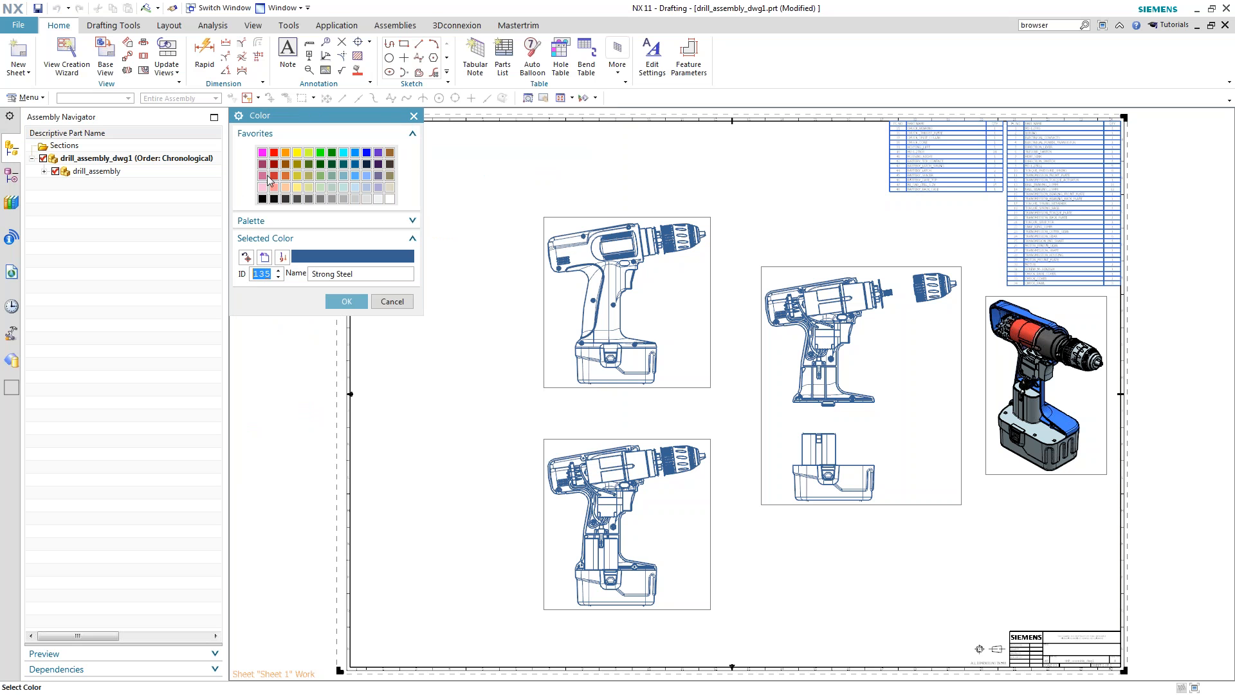
left_click(262, 199)
left_click(345, 303)
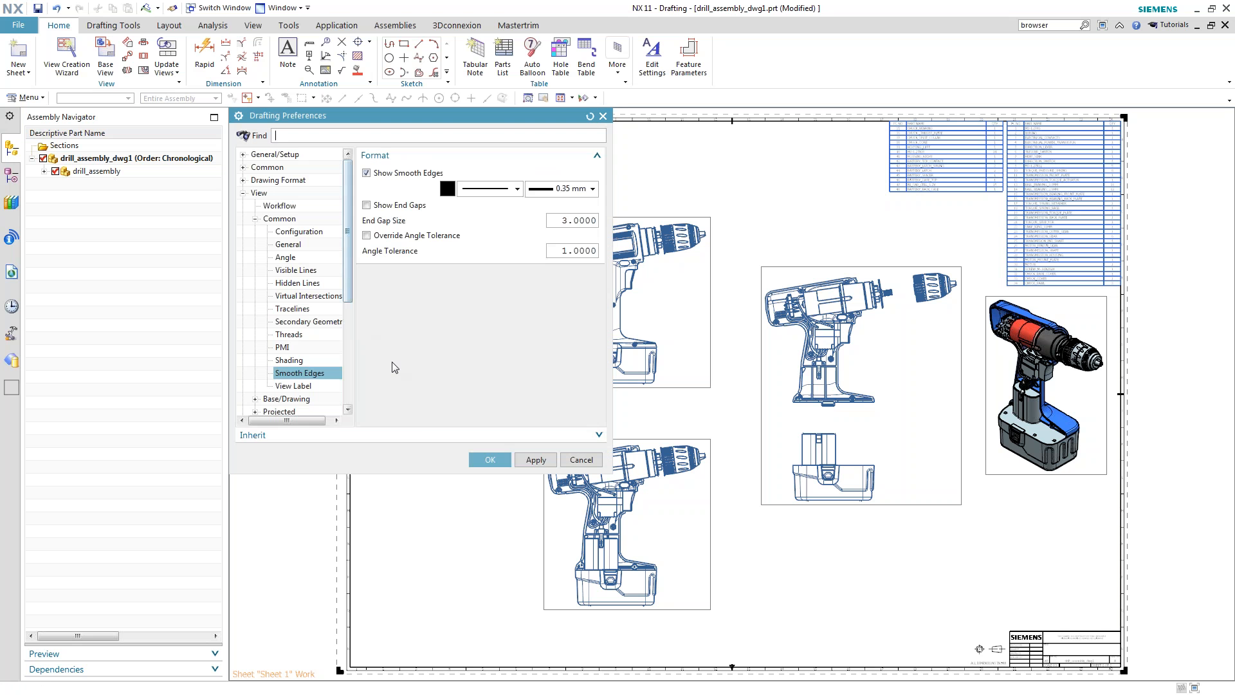
left_click(489, 460)
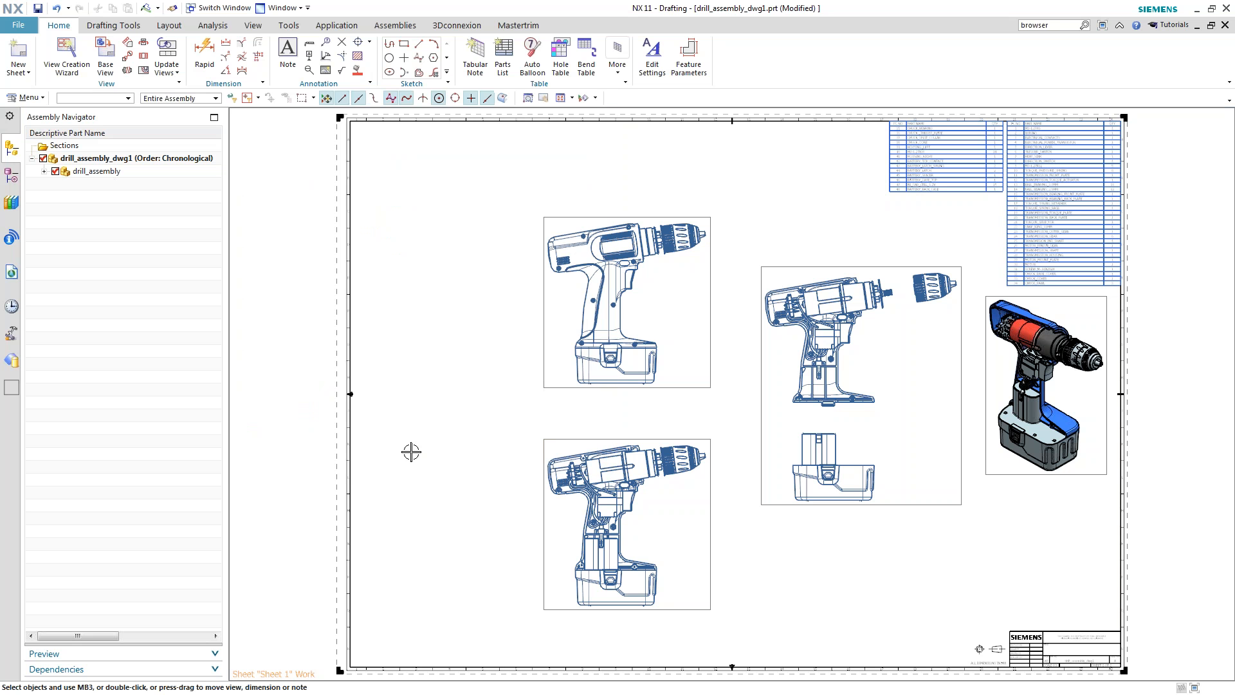
Apply the settings inherited from Preferences to the lower Housing Internal drill view
right_click(552, 438)
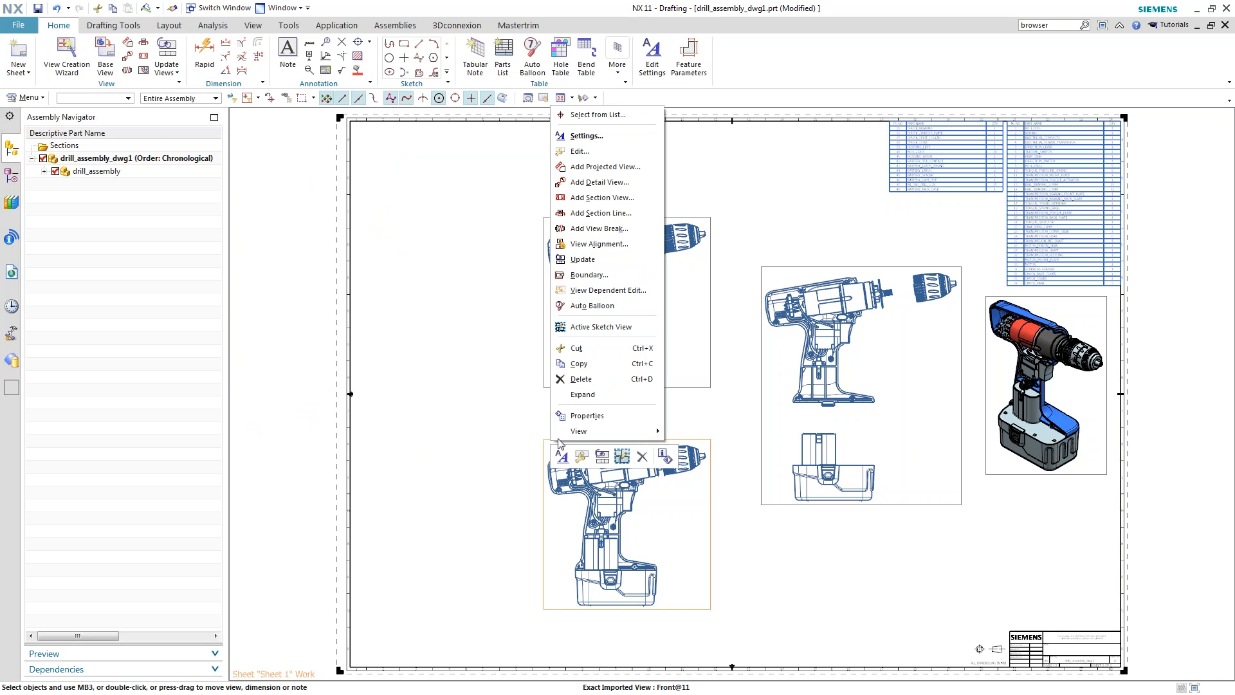
left_click(585, 136)
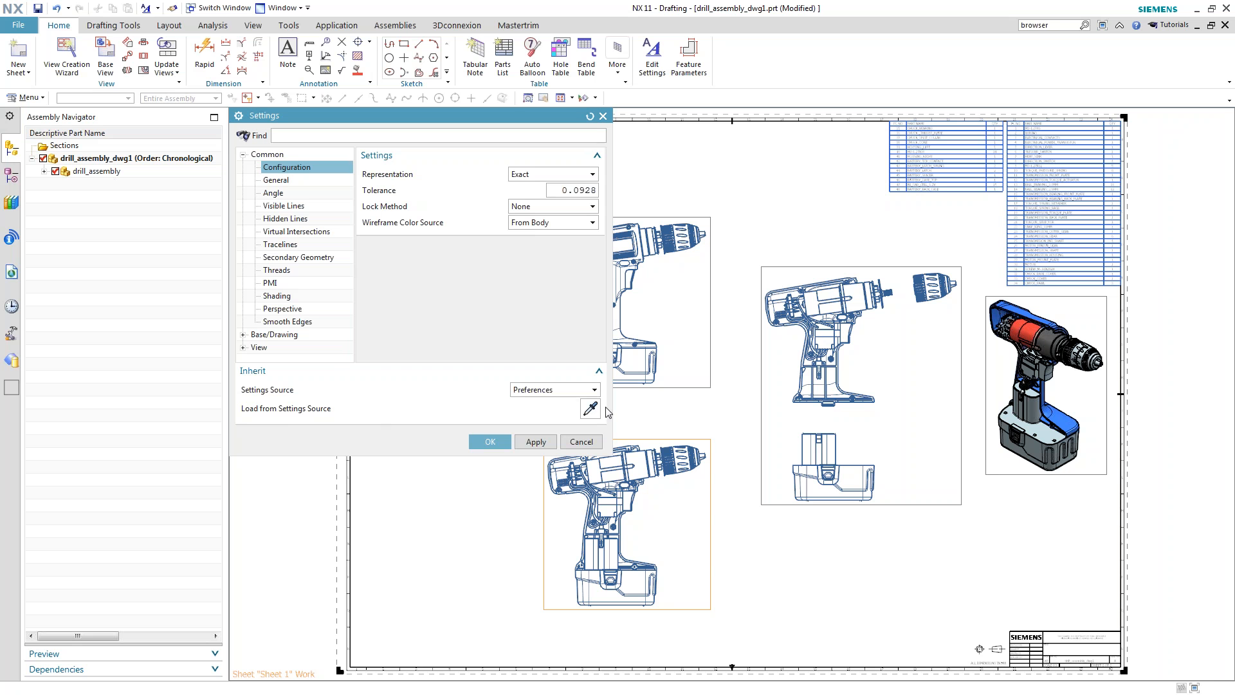
left_click(481, 442)
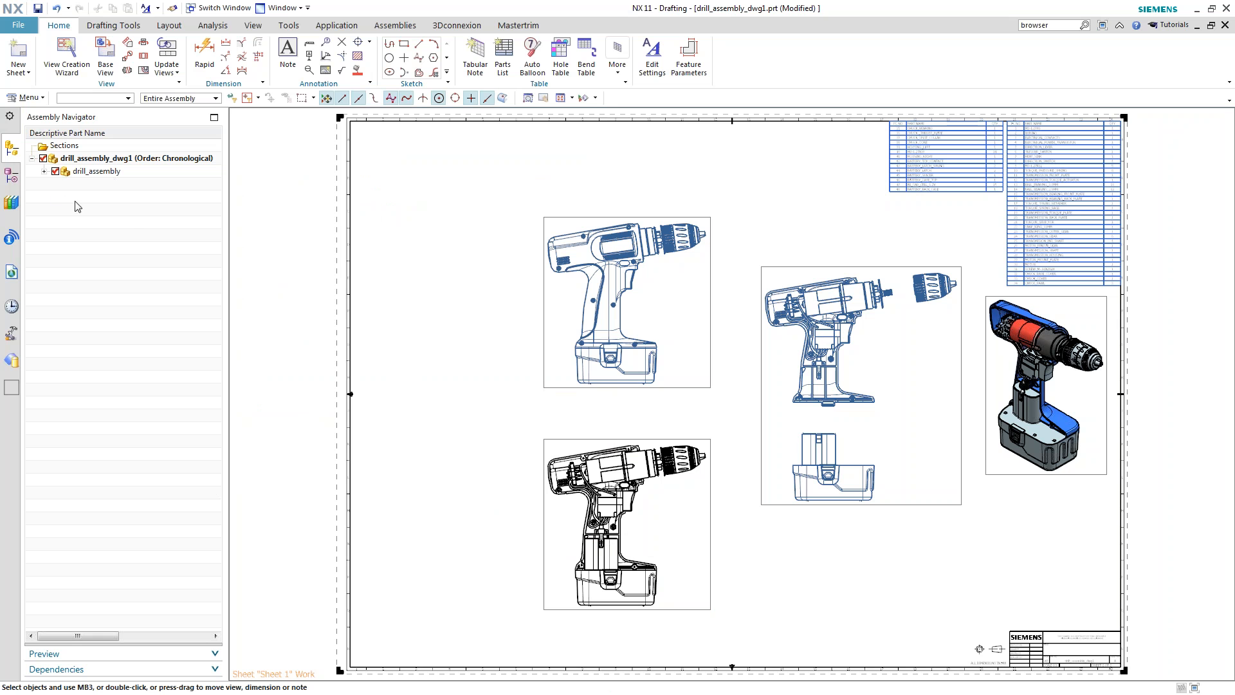
Expand drill_assembly and its housing subassembly in the assembly structure
left_click(44, 172)
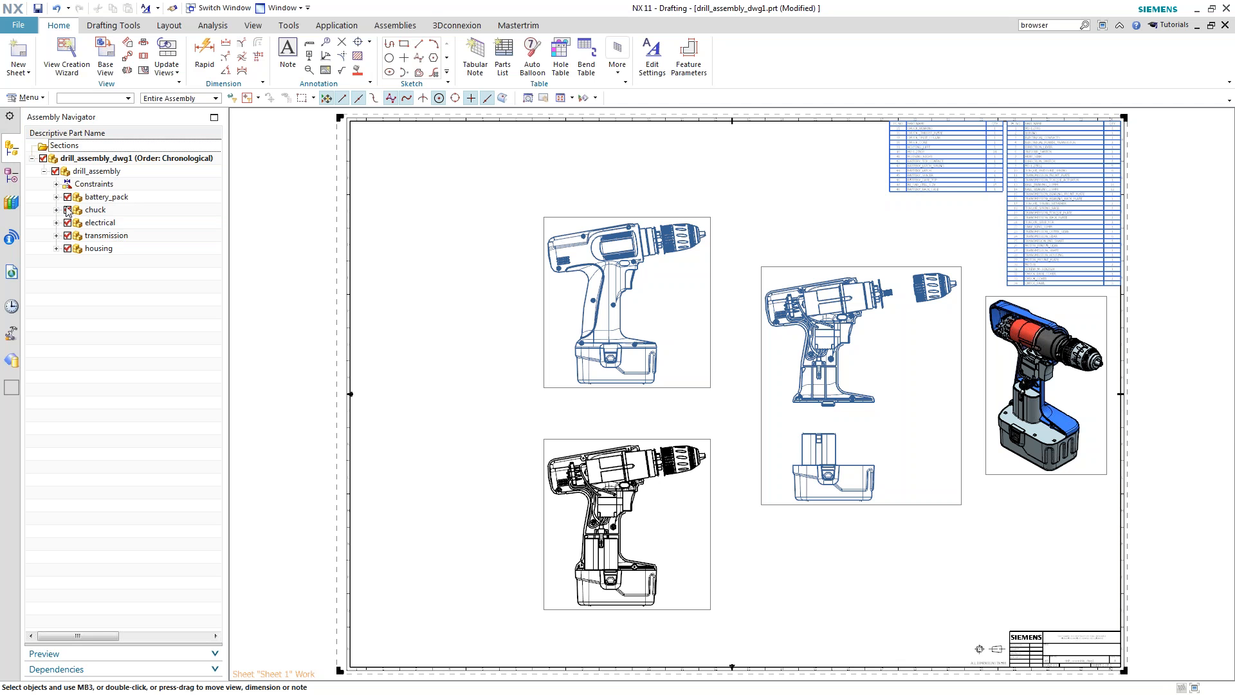
left_click(57, 248)
left_click(88, 250)
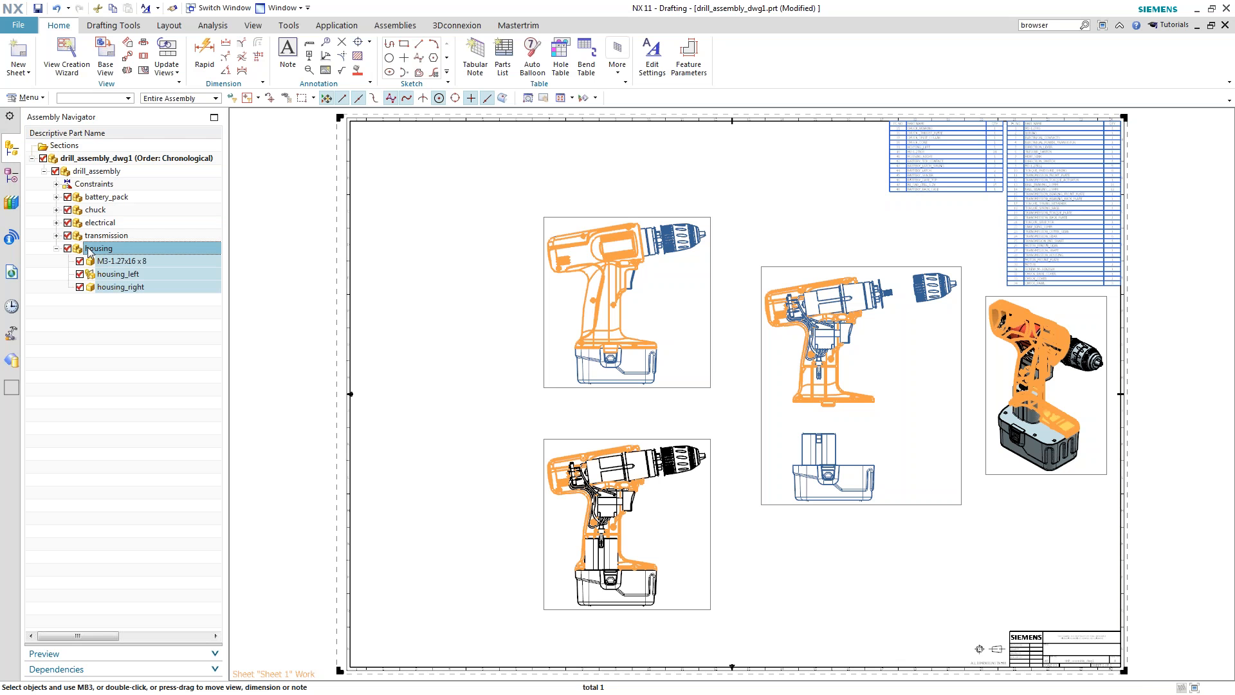
right_click(88, 250)
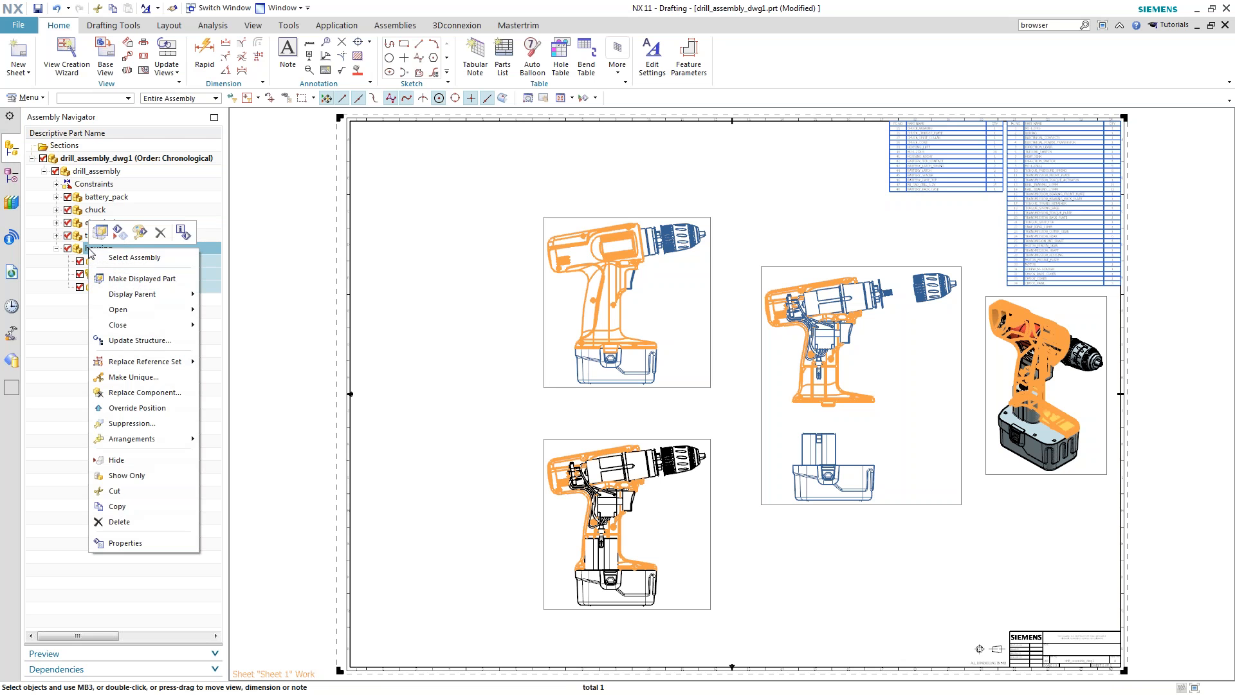
left_click(119, 257)
right_click(107, 248)
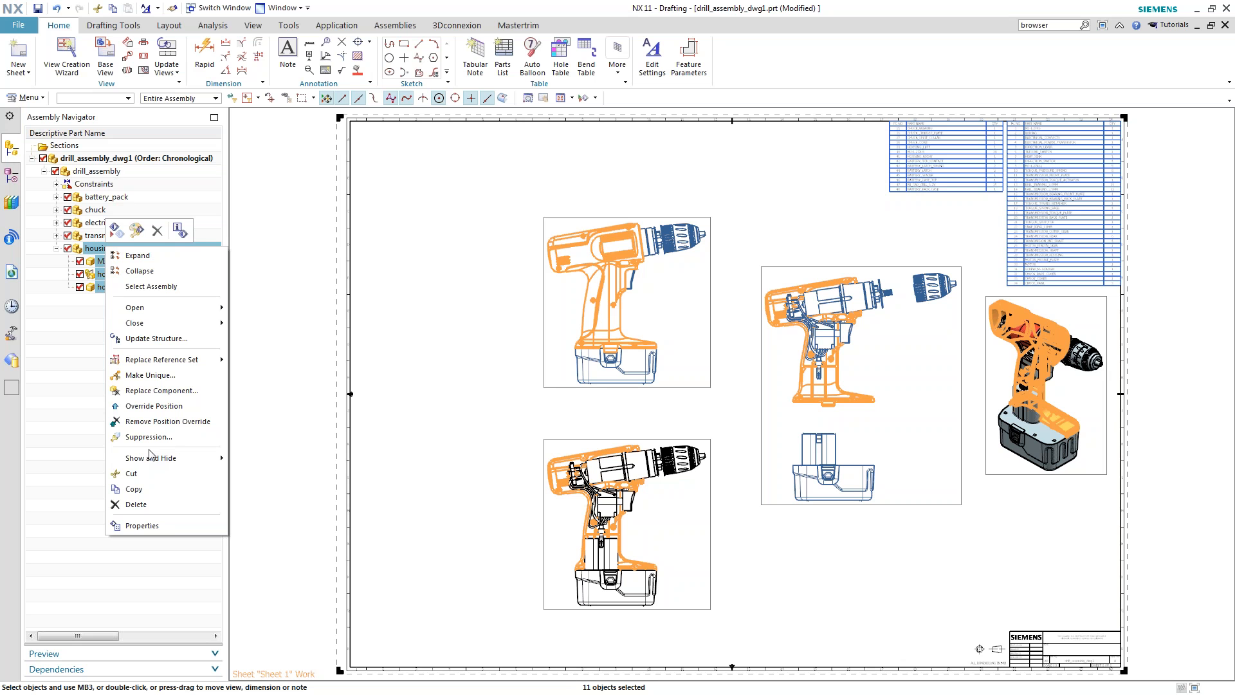
left_click(73, 426)
Select the complete housing assembly with all its components and mark it as Secondary Geometry in the component drawing properties
left_click_drag(228, 319, 453, 325)
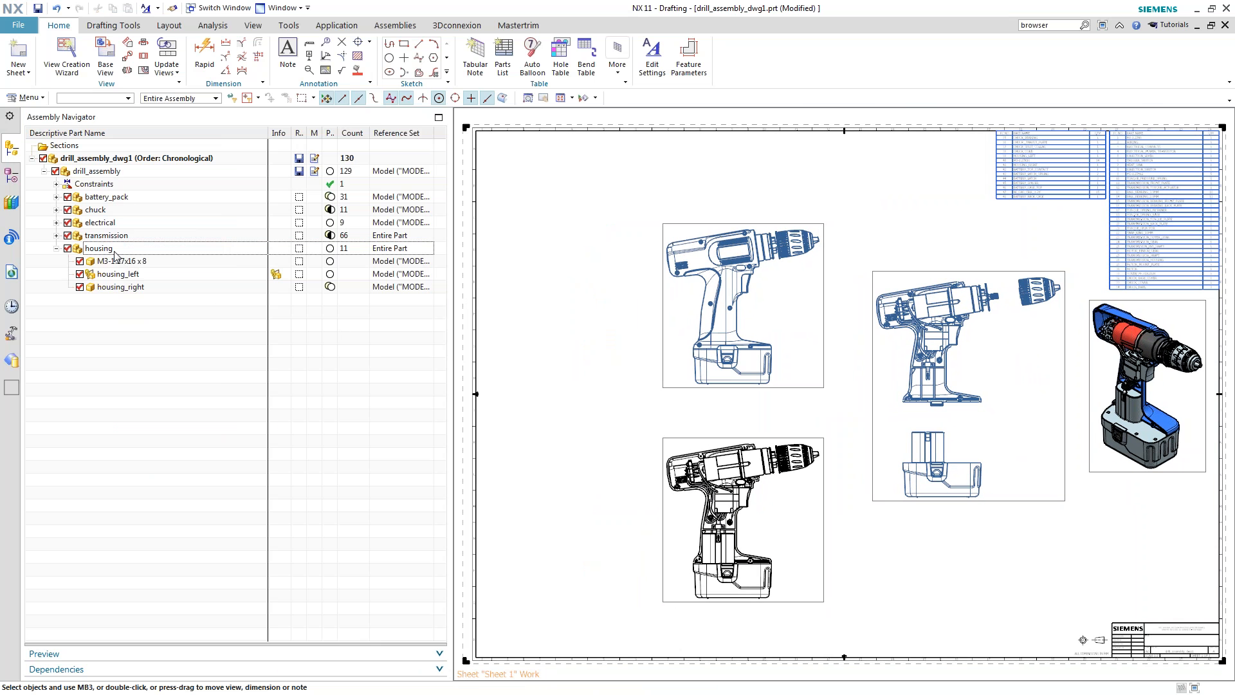
left_click(107, 249)
right_click(107, 248)
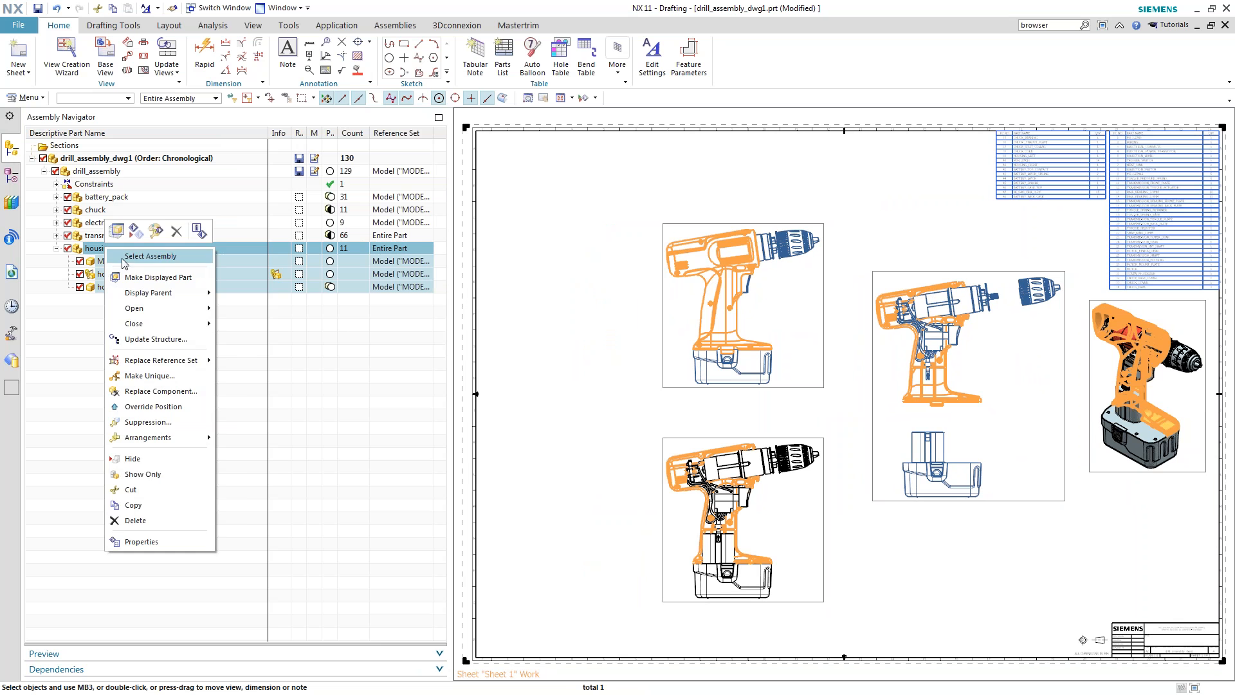
left_click(124, 258)
right_click(120, 266)
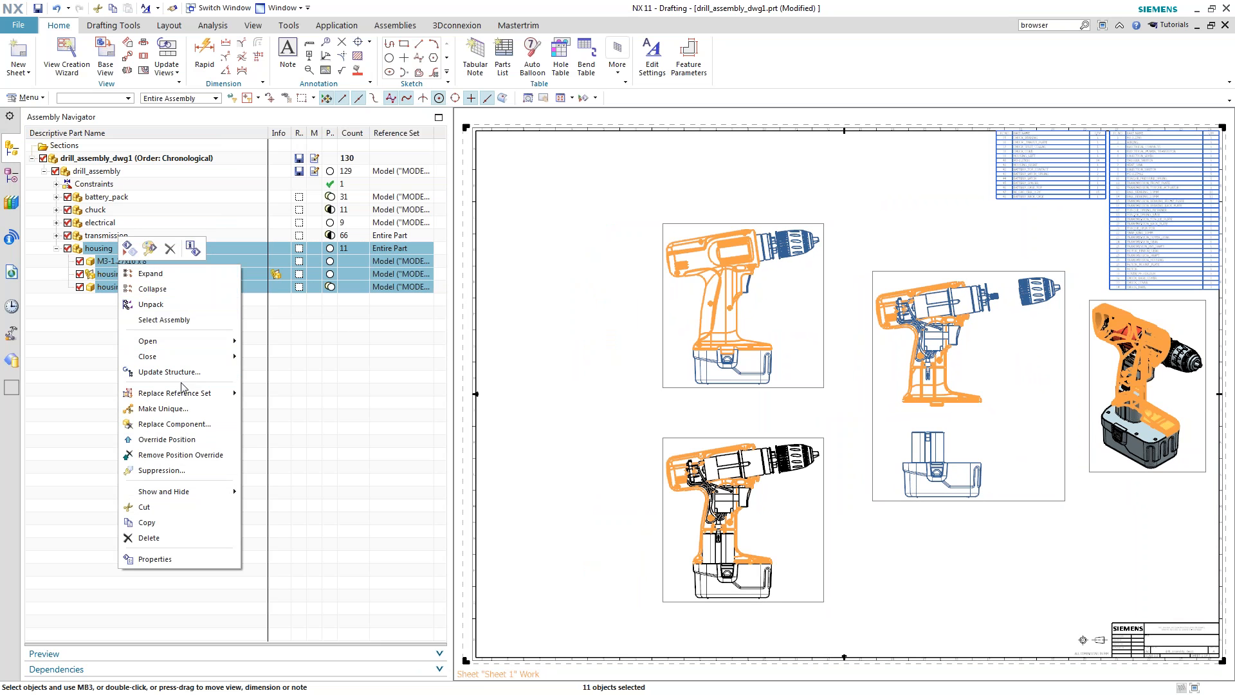
mouse_move(180, 491)
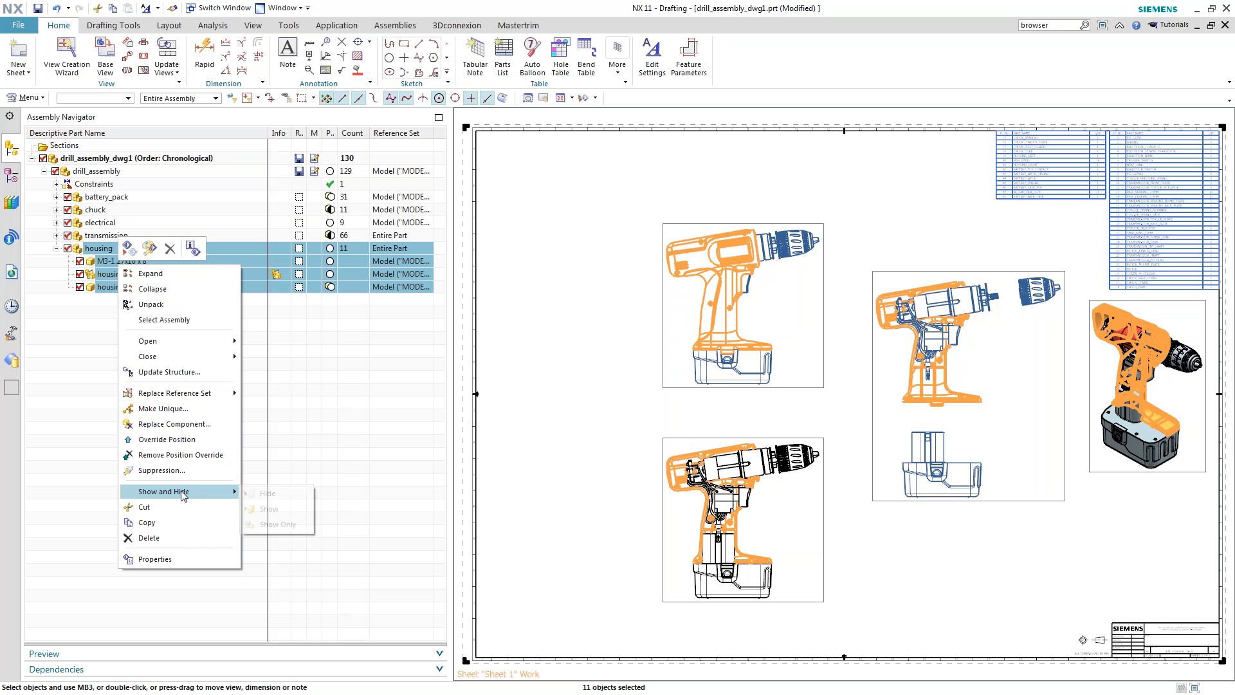
left_click(154, 559)
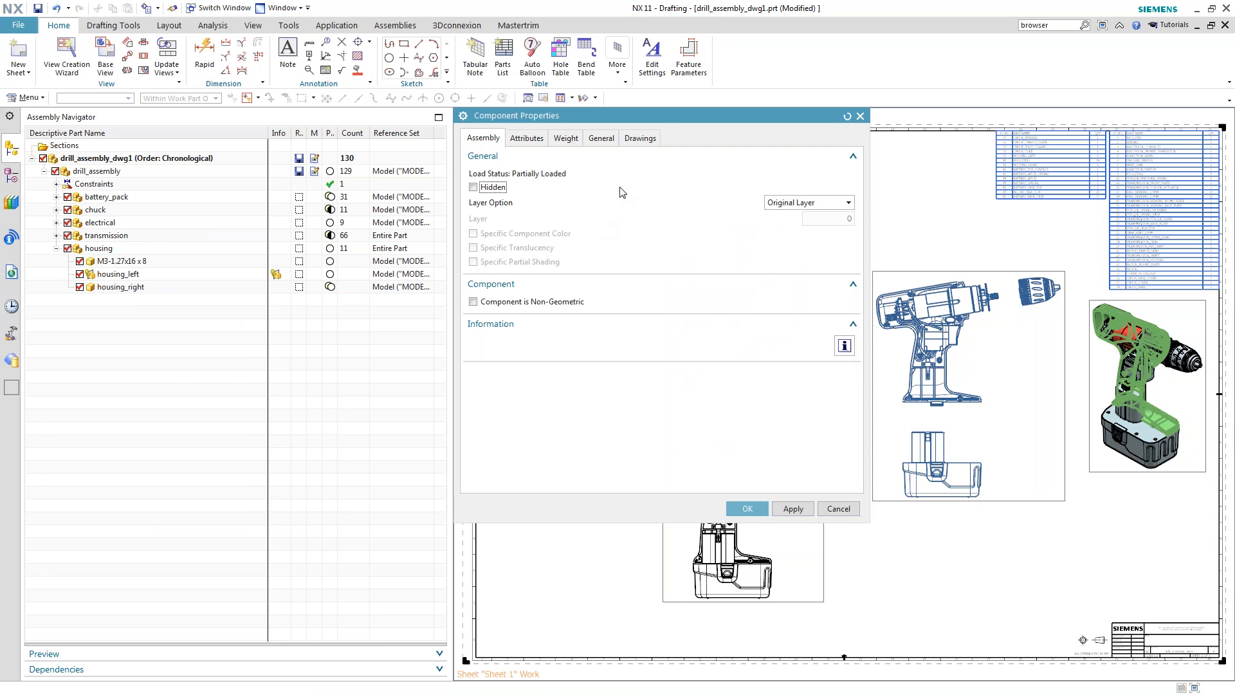
left_click(641, 138)
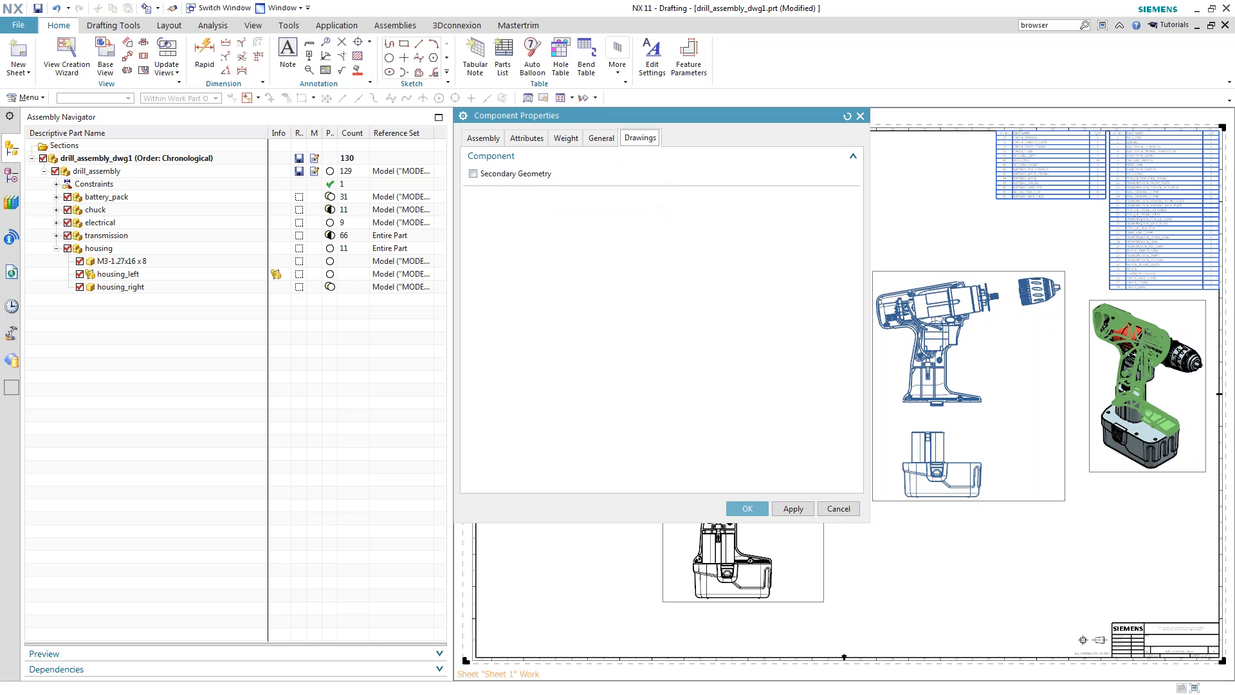
left_click(529, 173)
left_click(752, 512)
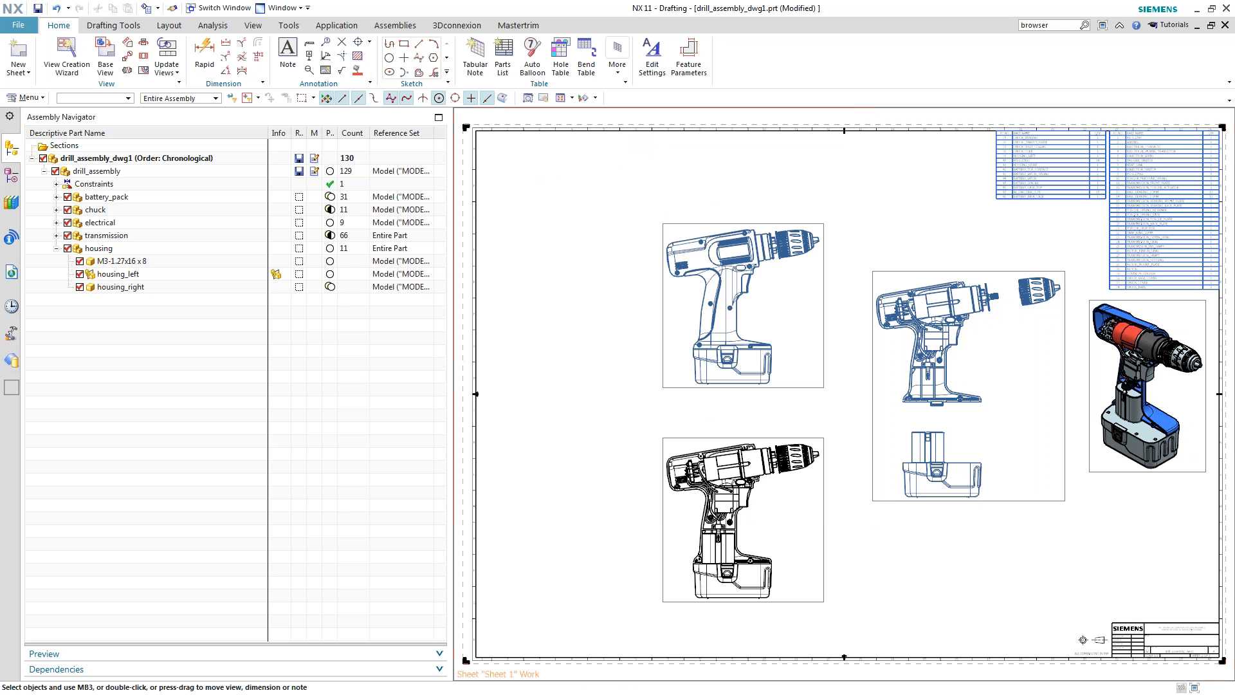
Add the Secondary Geometry column to the assembly structure to check which components are marked, then restore the narrower layout
left_click_drag(455, 380, 584, 380)
right_click(451, 133)
mouse_move(500, 501)
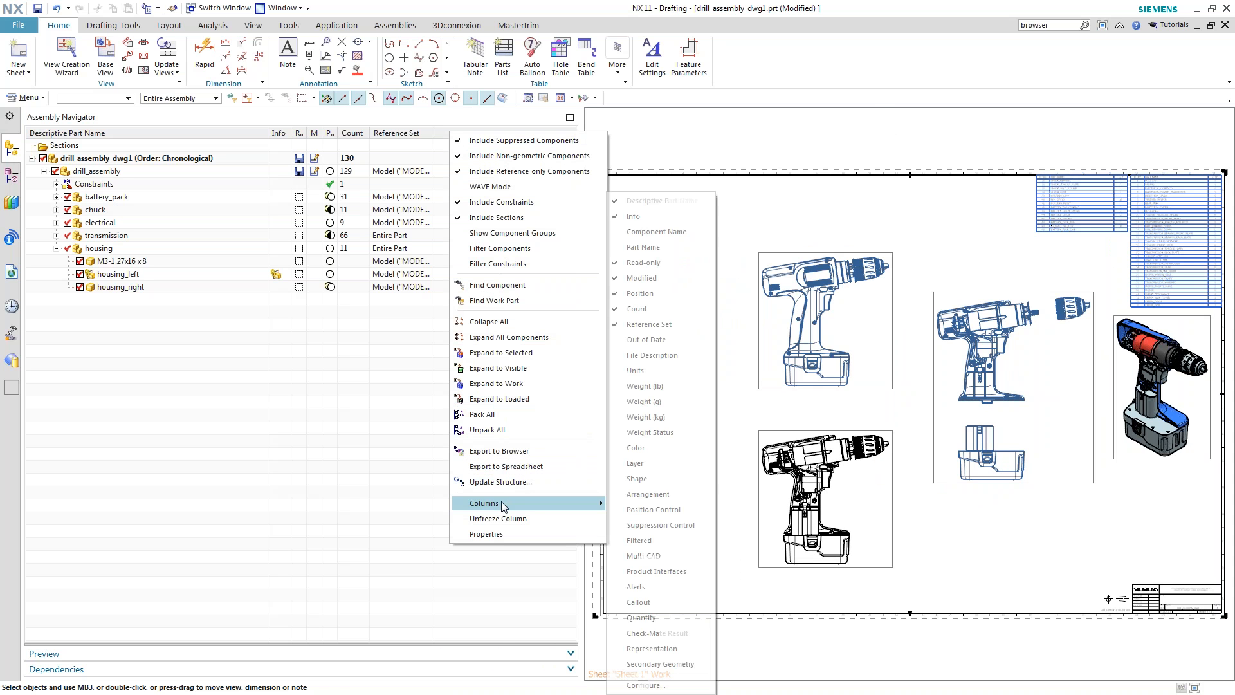
left_click(659, 664)
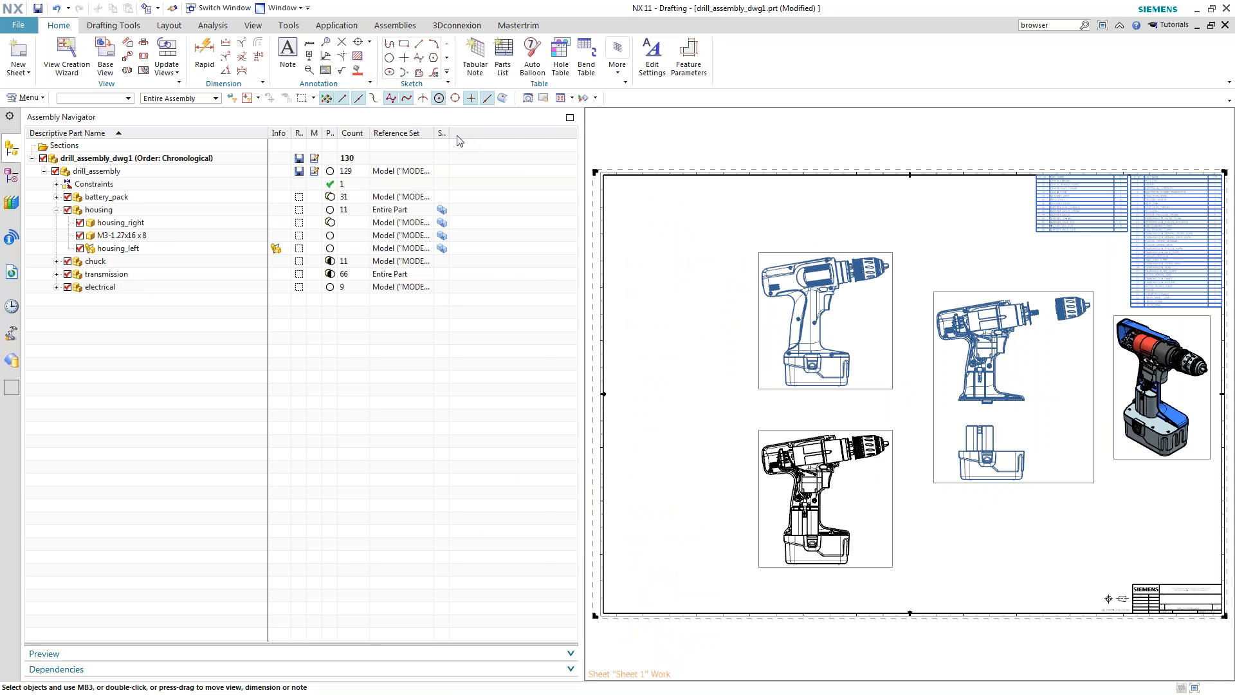
mouse_move(450, 133)
left_mouse_down()
mouse_move(580, 140)
mouse_move(454, 134)
left_mouse_up()
left_click_drag(581, 135, 228, 154)
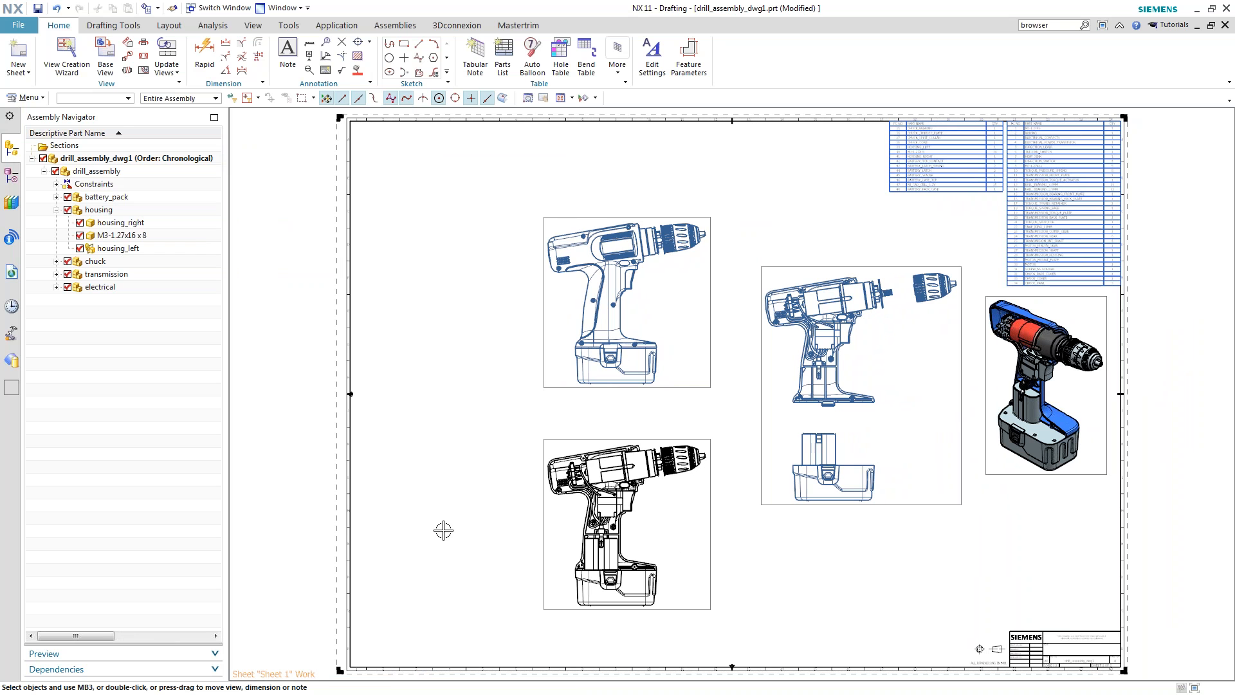
Enable Secondary Geometry and Secondary Geometry Hidden by Primary Geometry for views in the drafting preferences and accept them
left_click(28, 98)
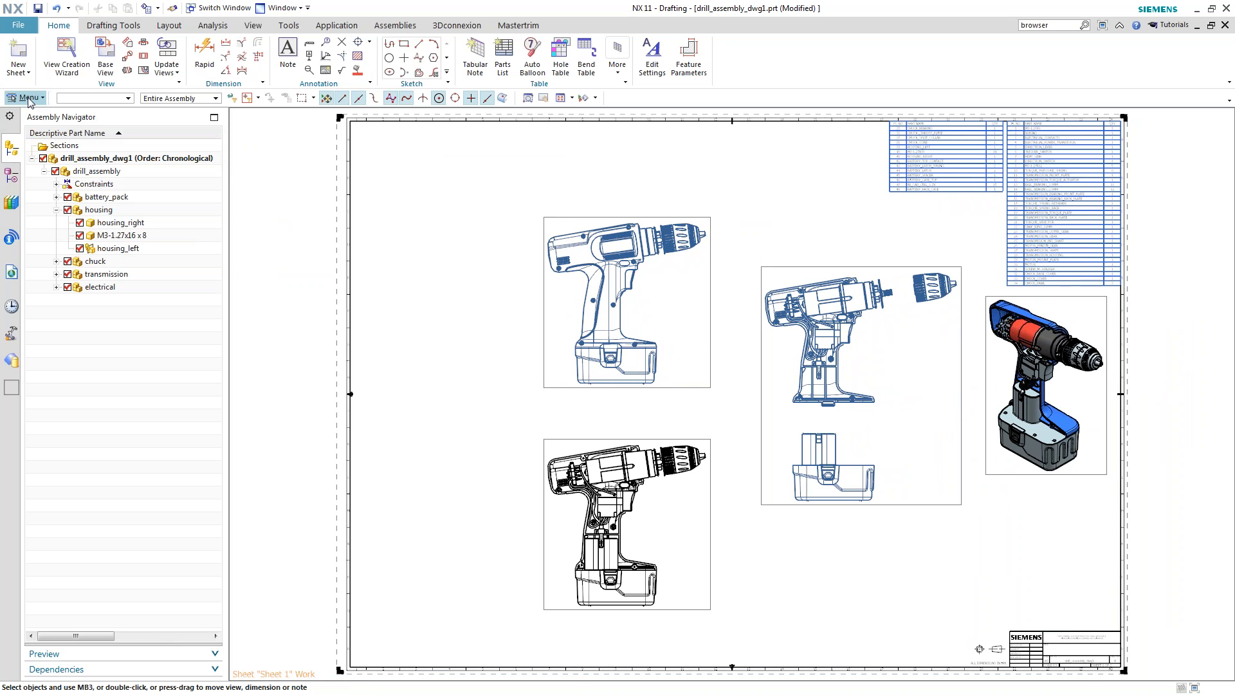
left_click(23, 27)
left_click(175, 57)
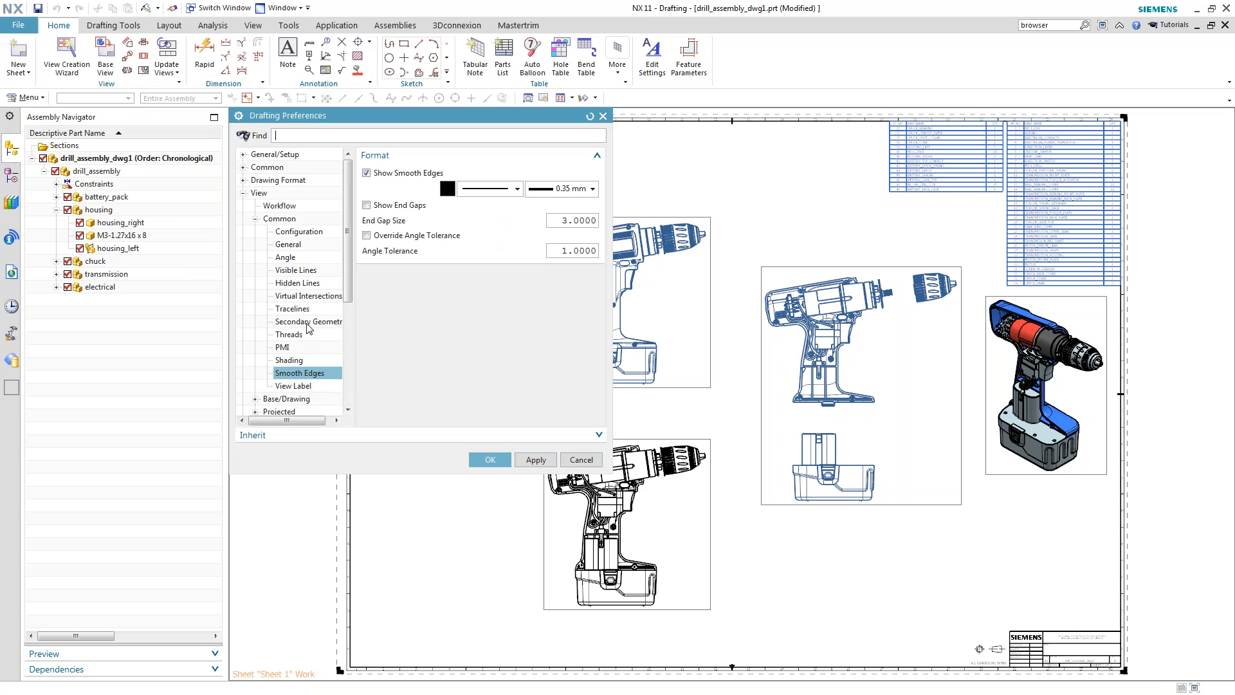
left_click(305, 322)
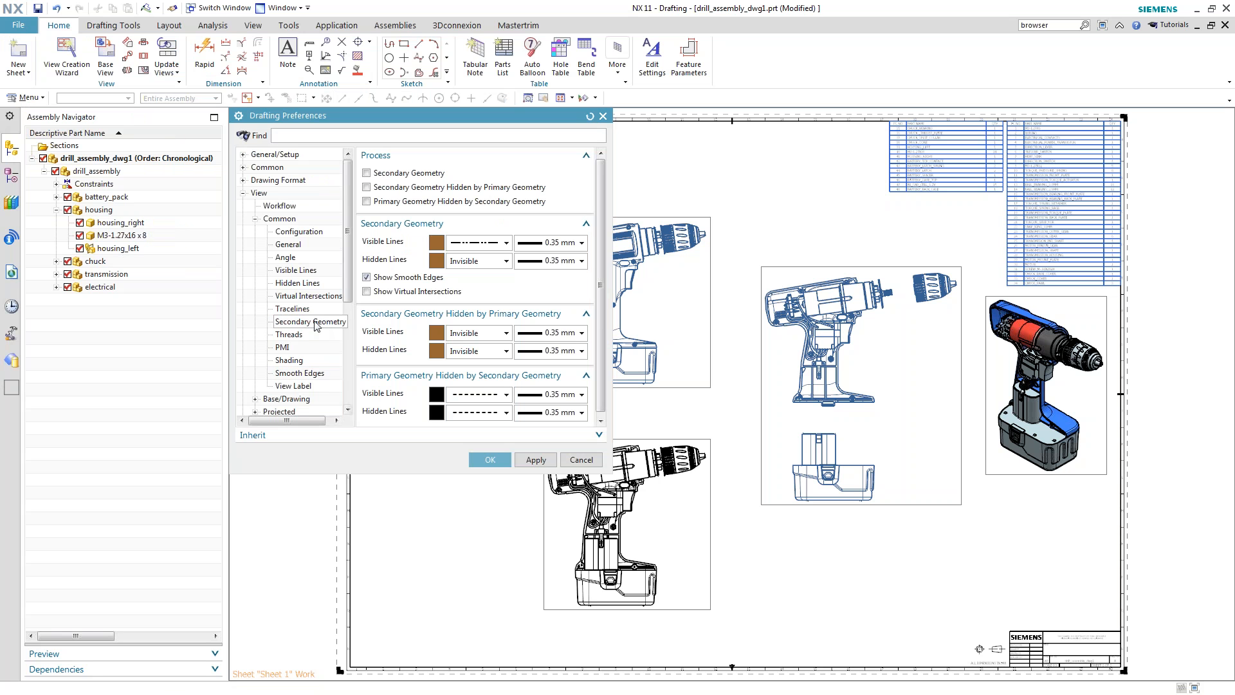
left_click(367, 174)
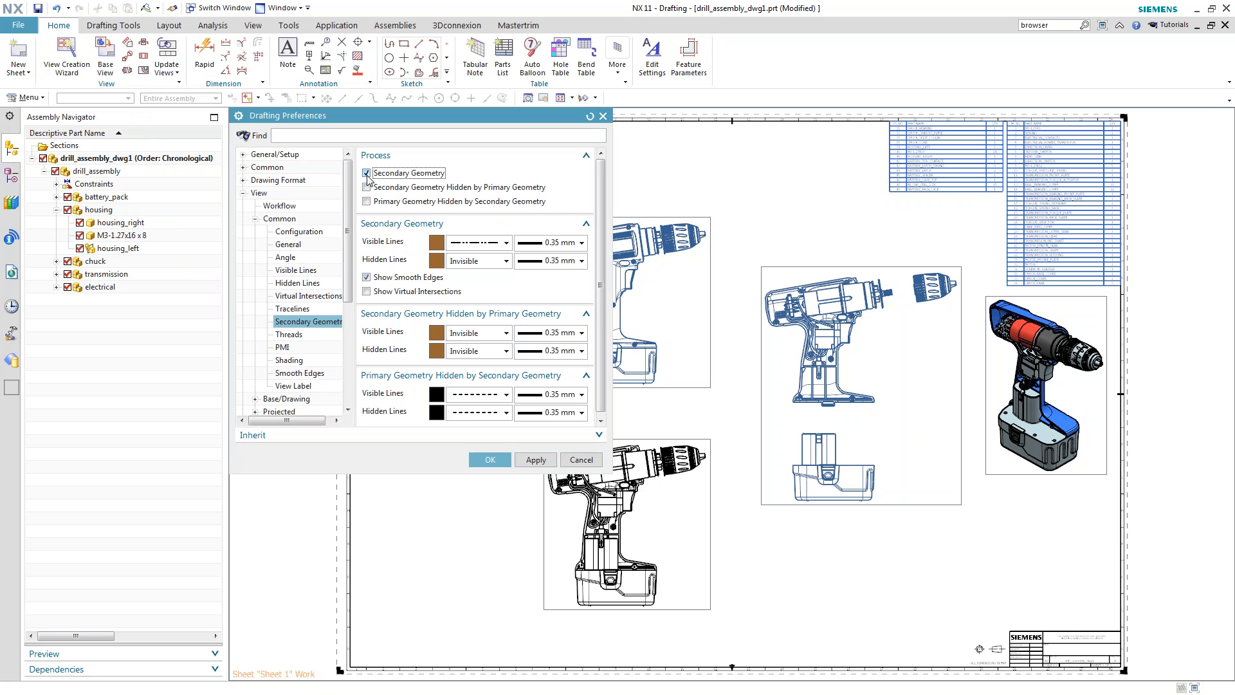
left_click(367, 187)
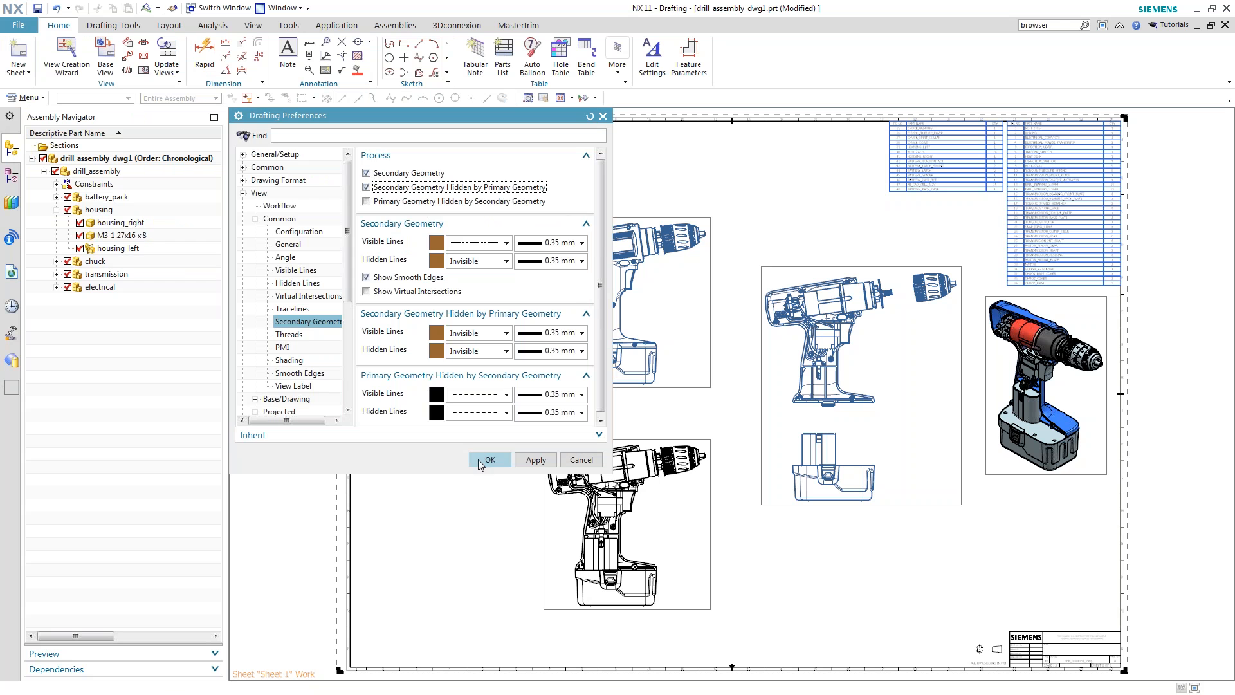
left_click(487, 460)
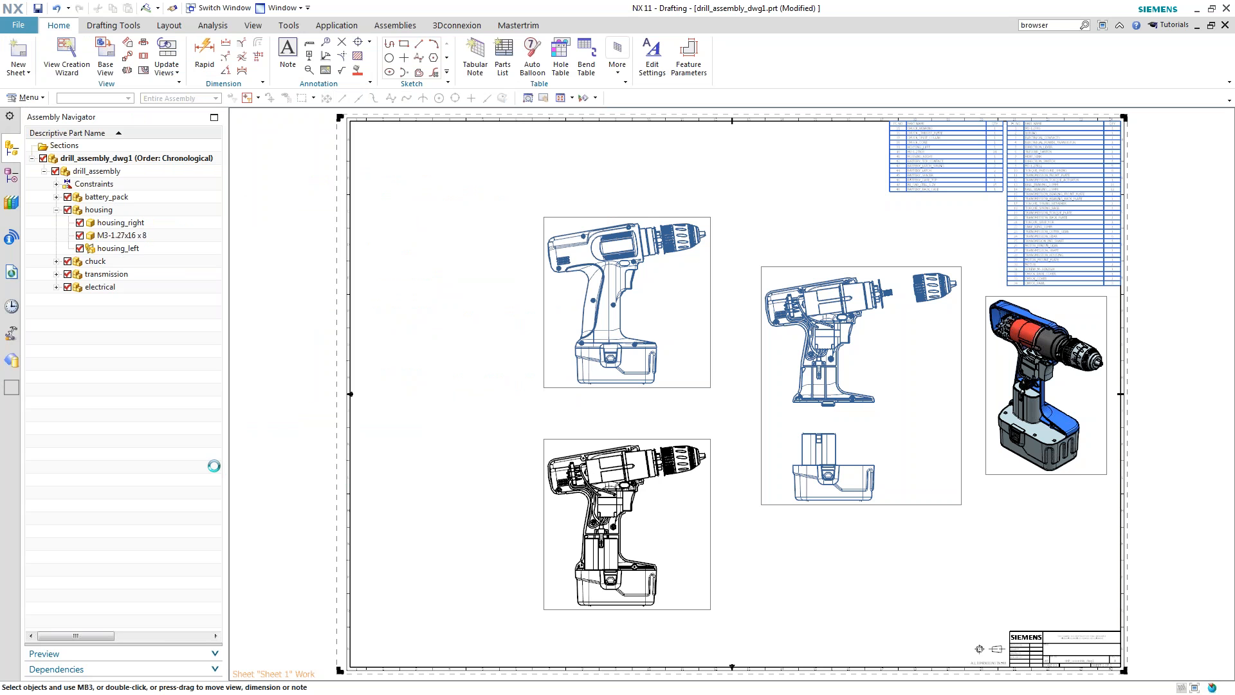
Start a new base view with the Front model view and the Housing Internal arrangement
left_click(105, 56)
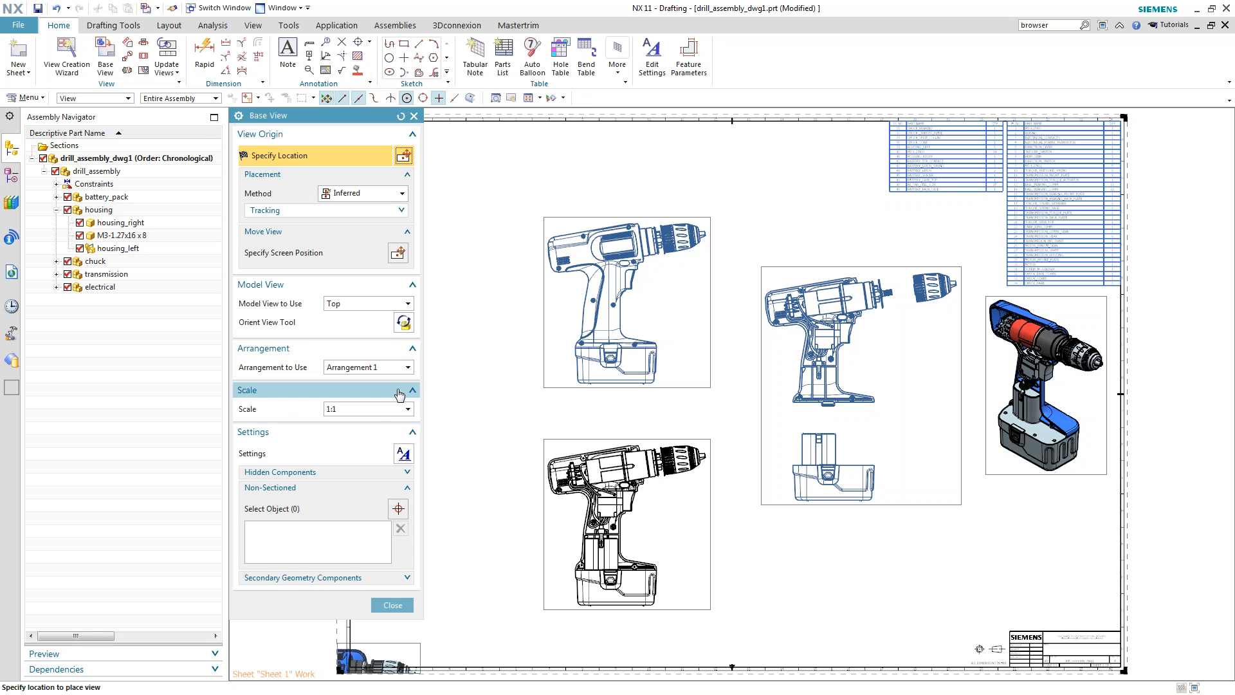
left_click(407, 303)
left_click(382, 324)
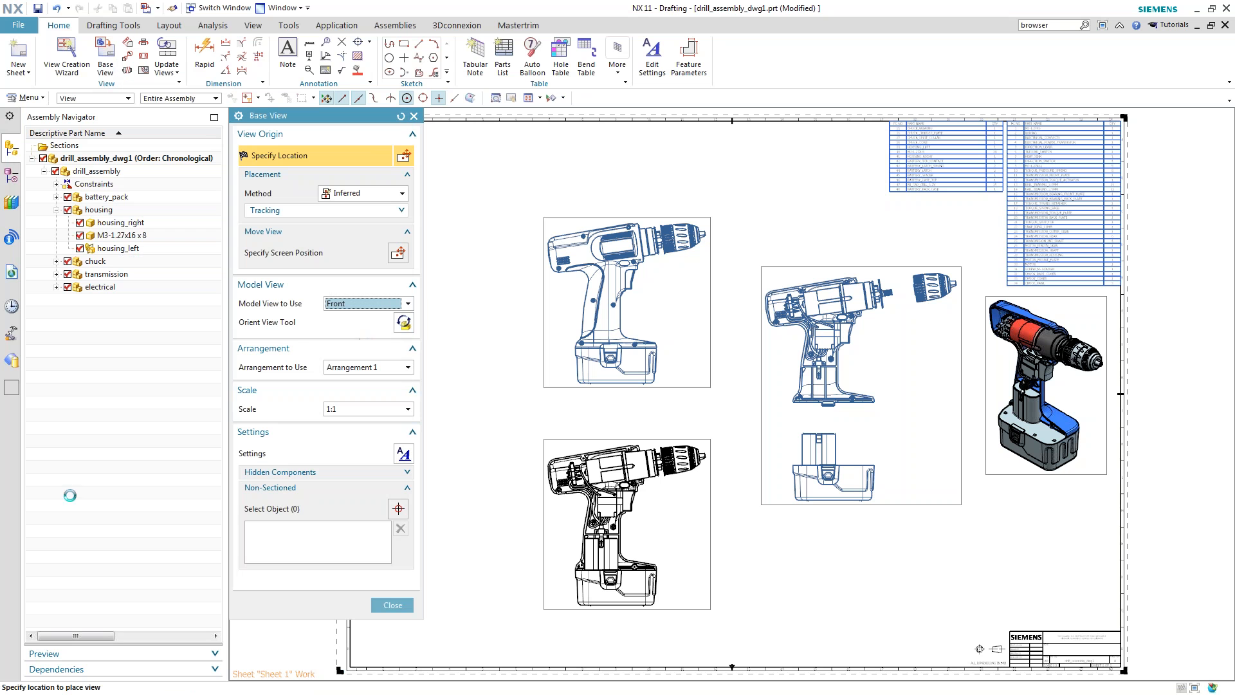
left_click(408, 367)
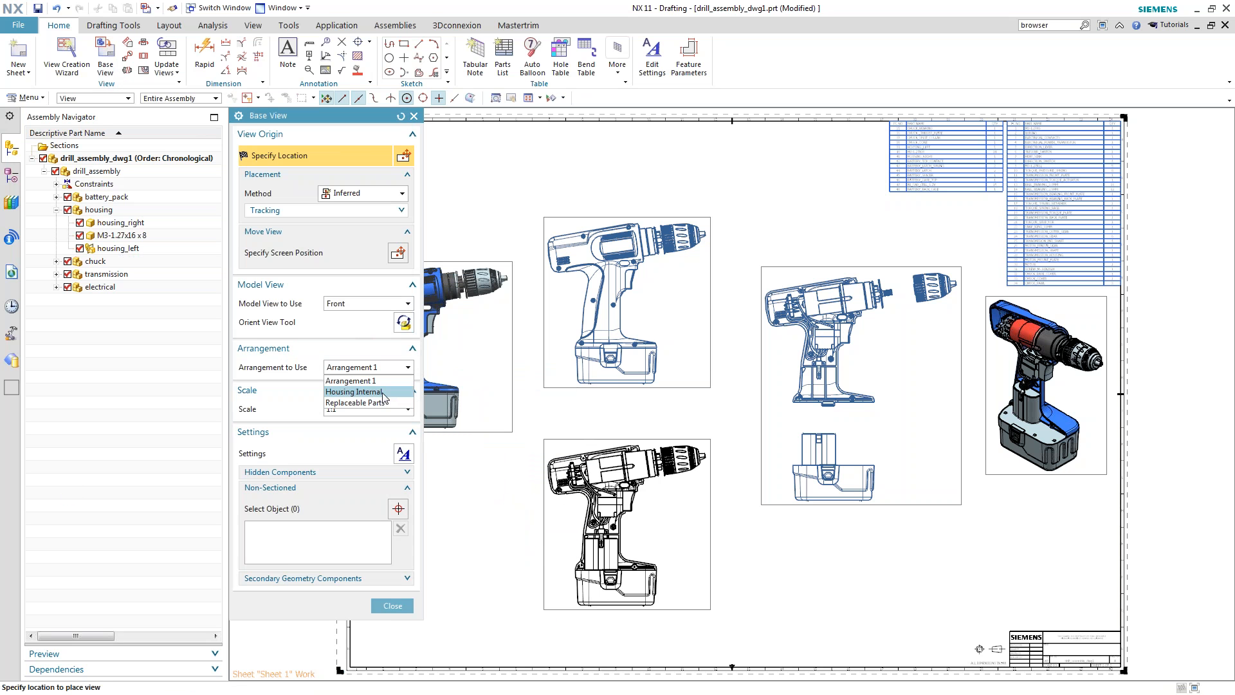
left_click(382, 392)
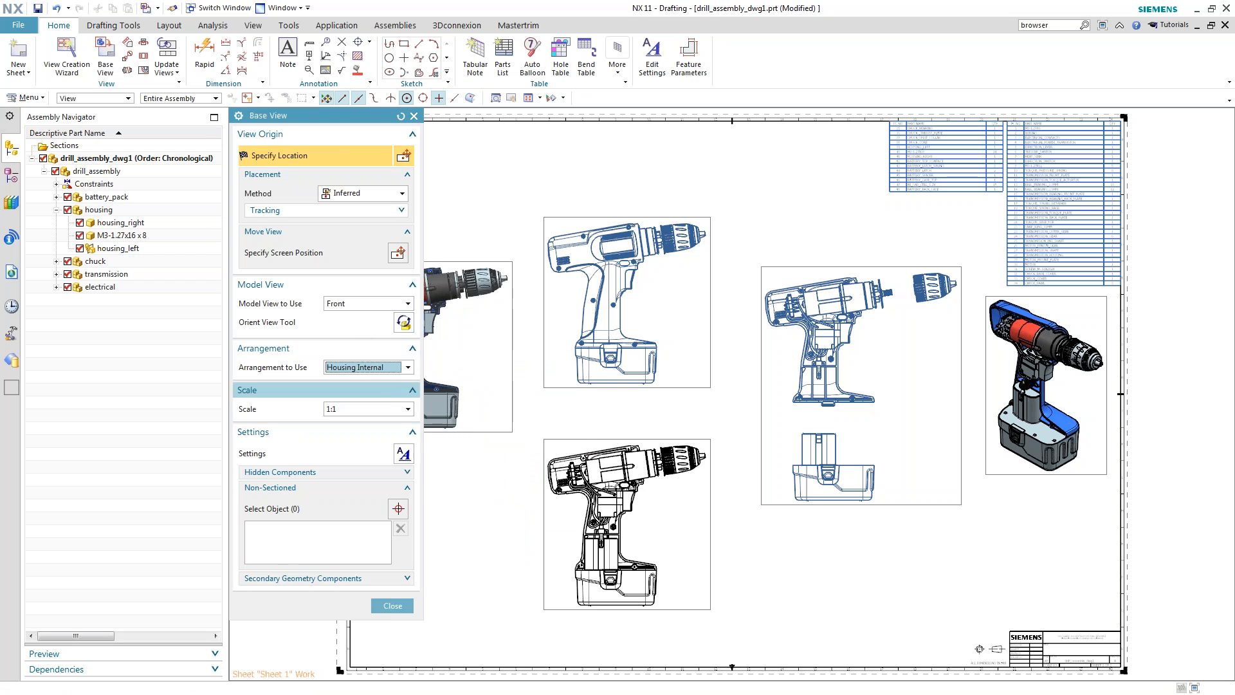
List the view's secondary geometry components and place the base view level with and left of the lower drill view, without a projected view
left_click(408, 582)
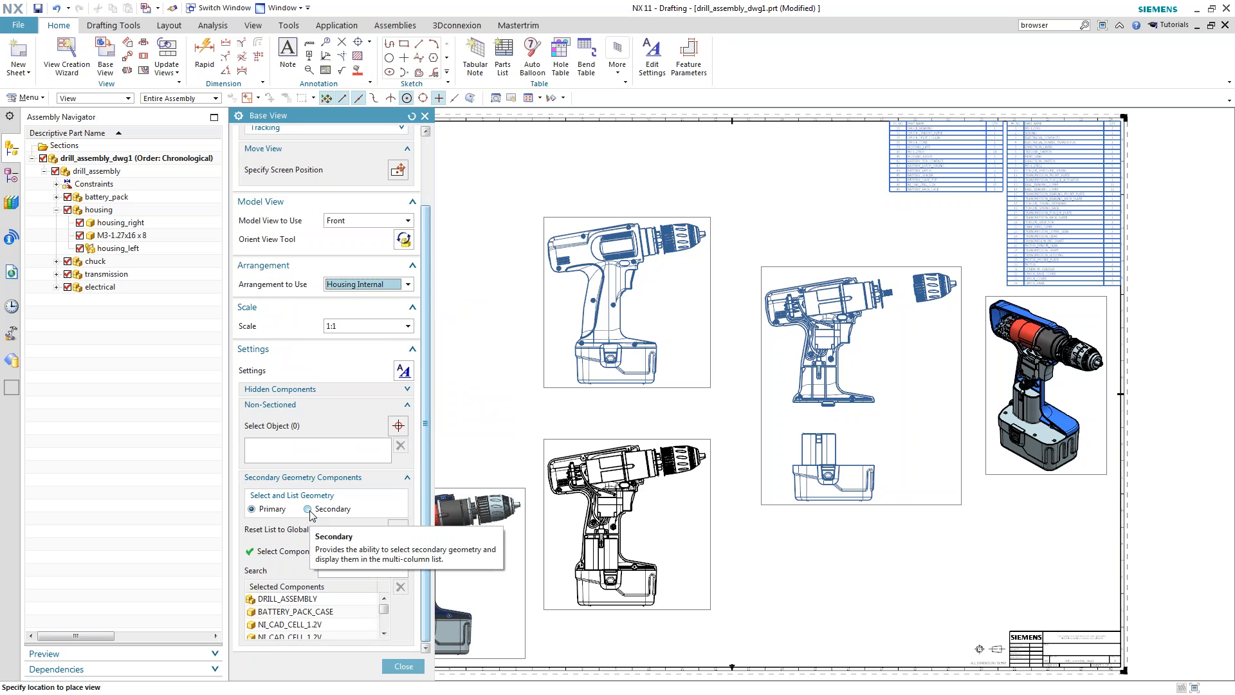
left_click(307, 509)
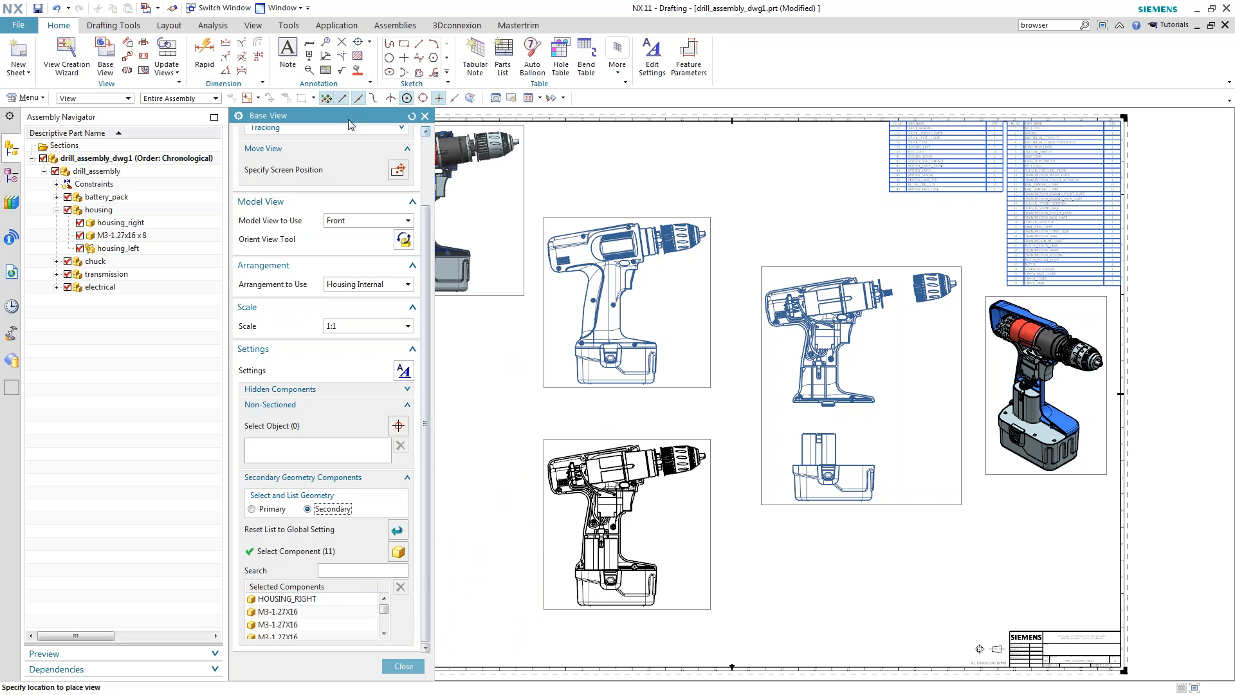
left_click_drag(341, 121, 136, 120)
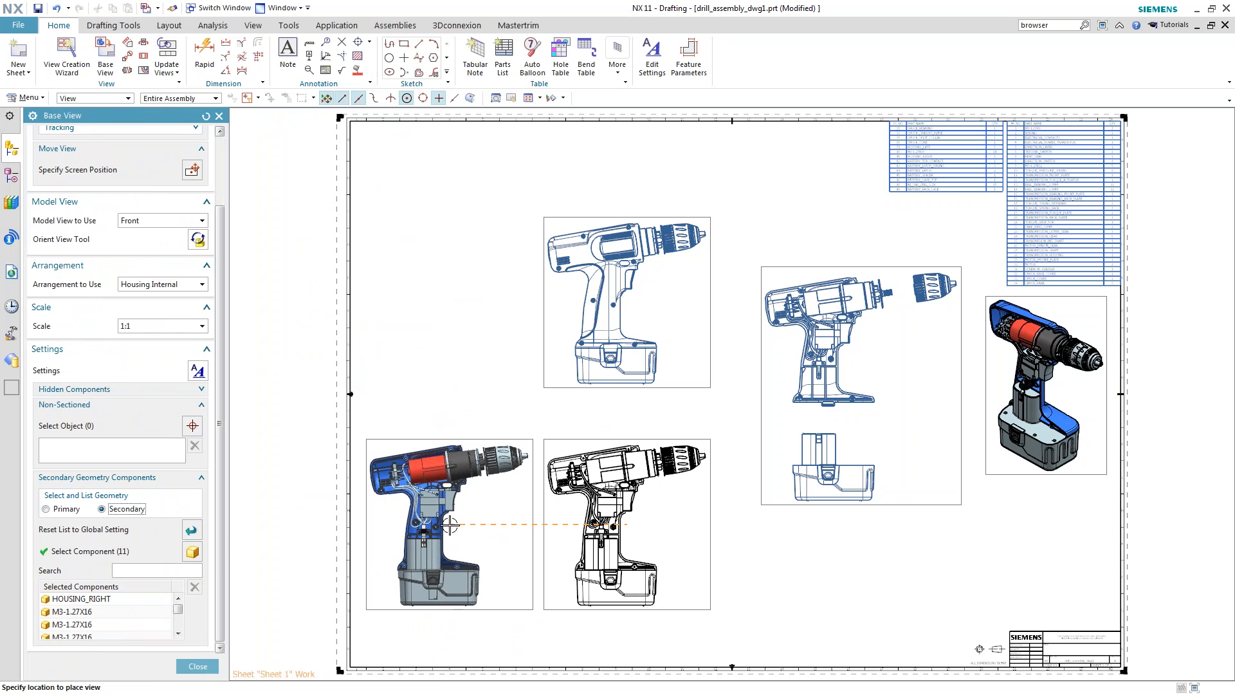
left_click(450, 525)
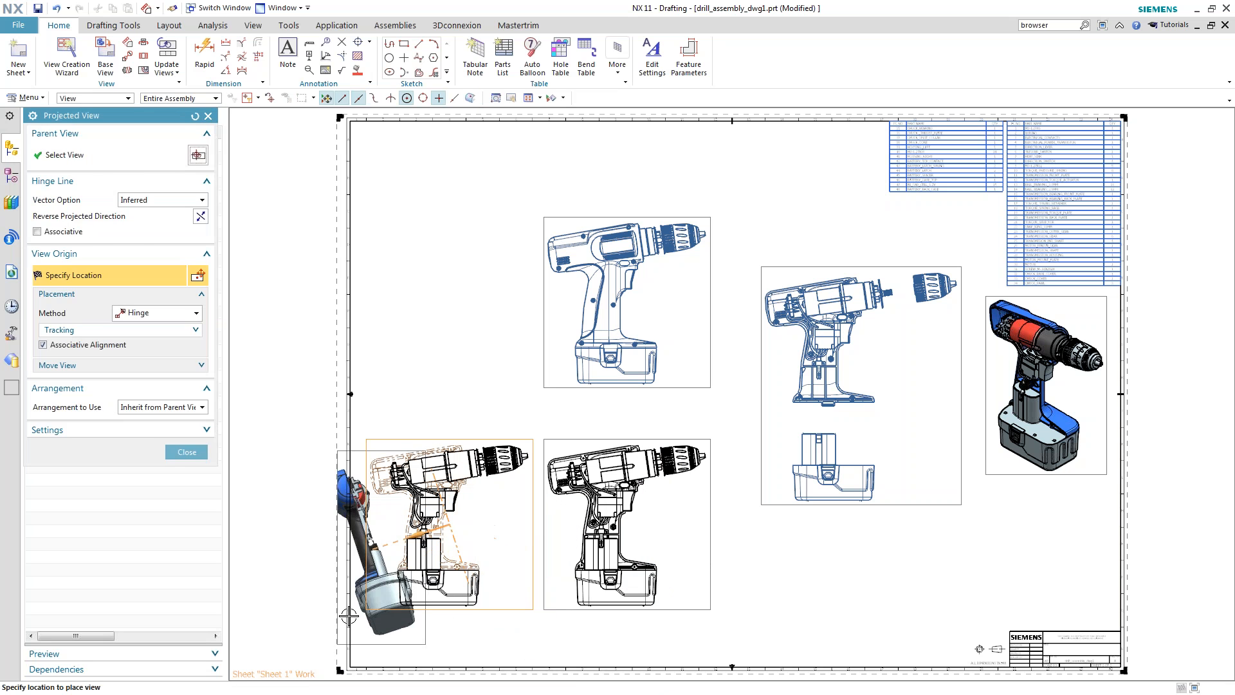
left_click(185, 453)
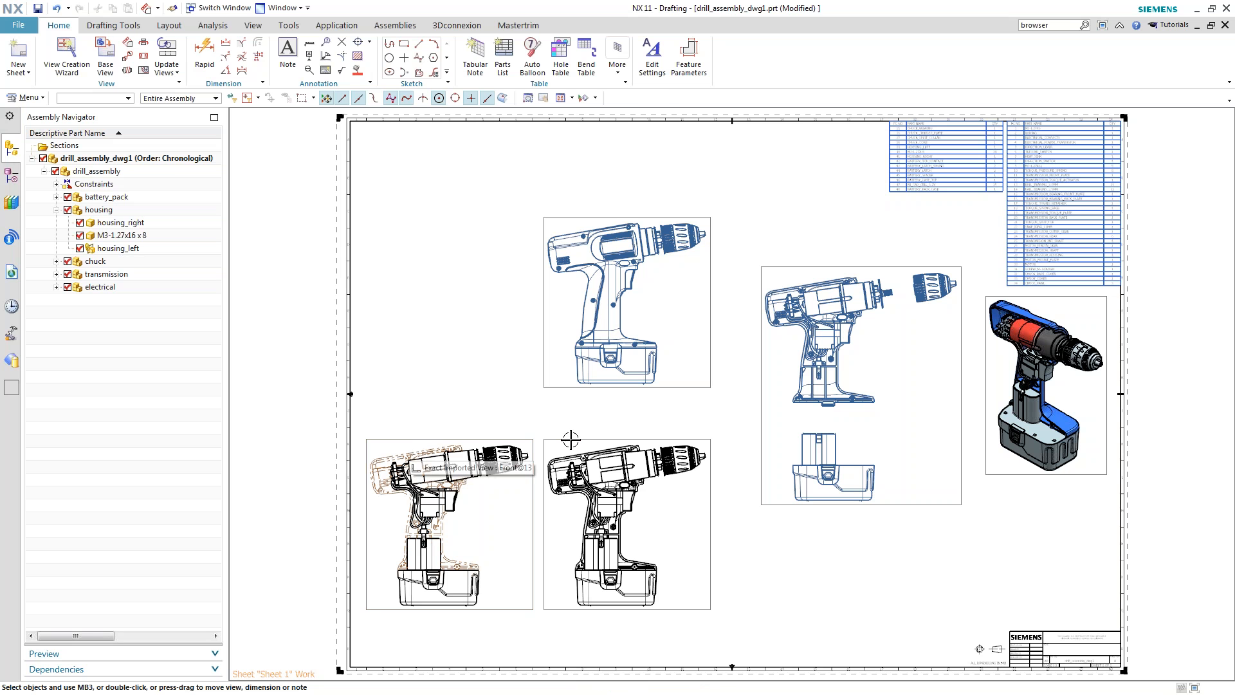
Apply the settings inherited from Preferences to the upper front drill view above the two lower views
right_click(545, 391)
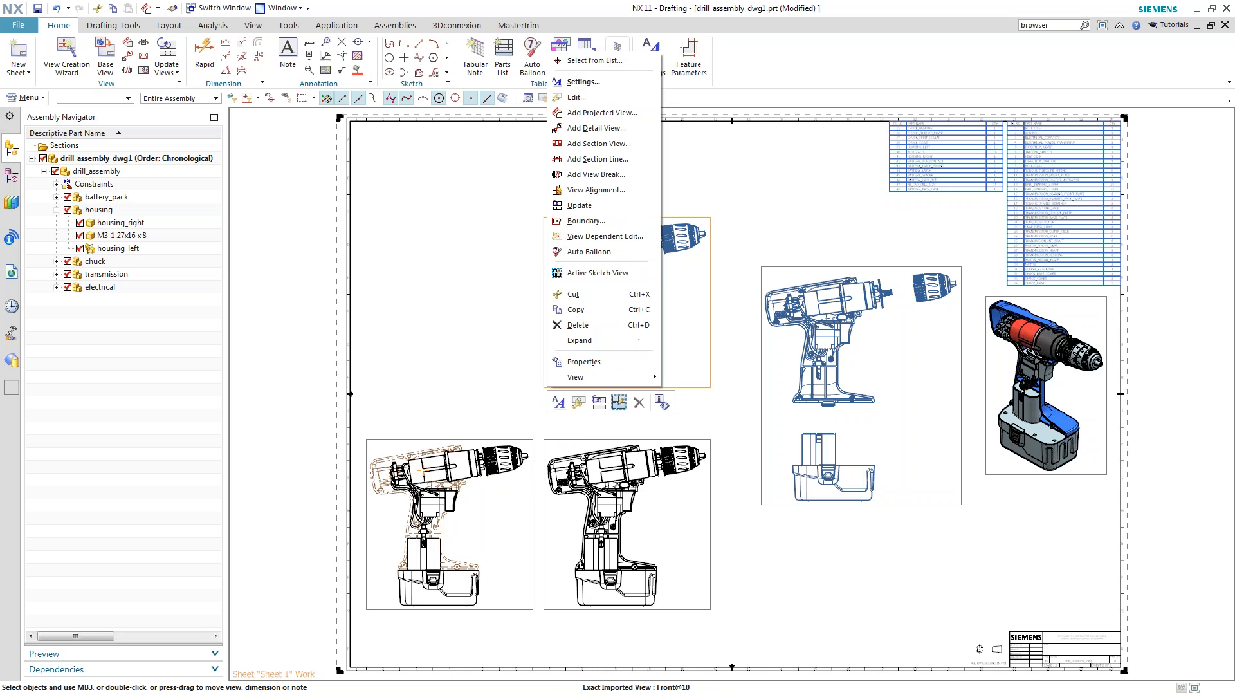
left_click(581, 84)
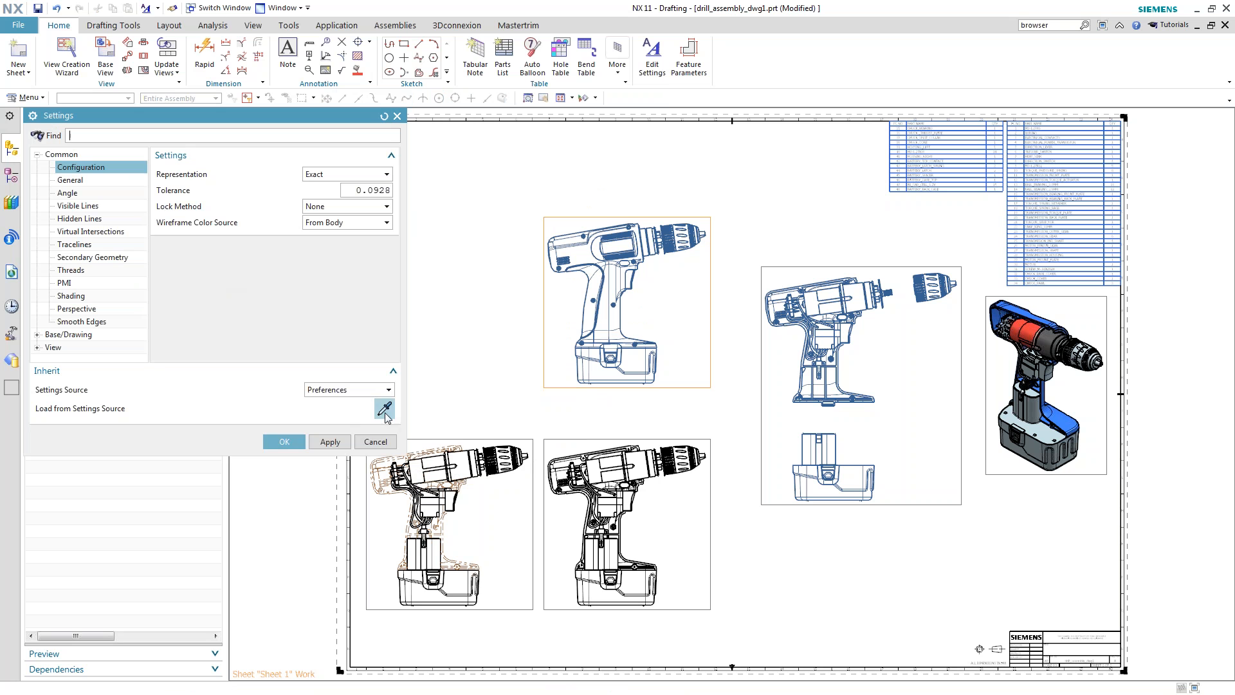
left_click(284, 442)
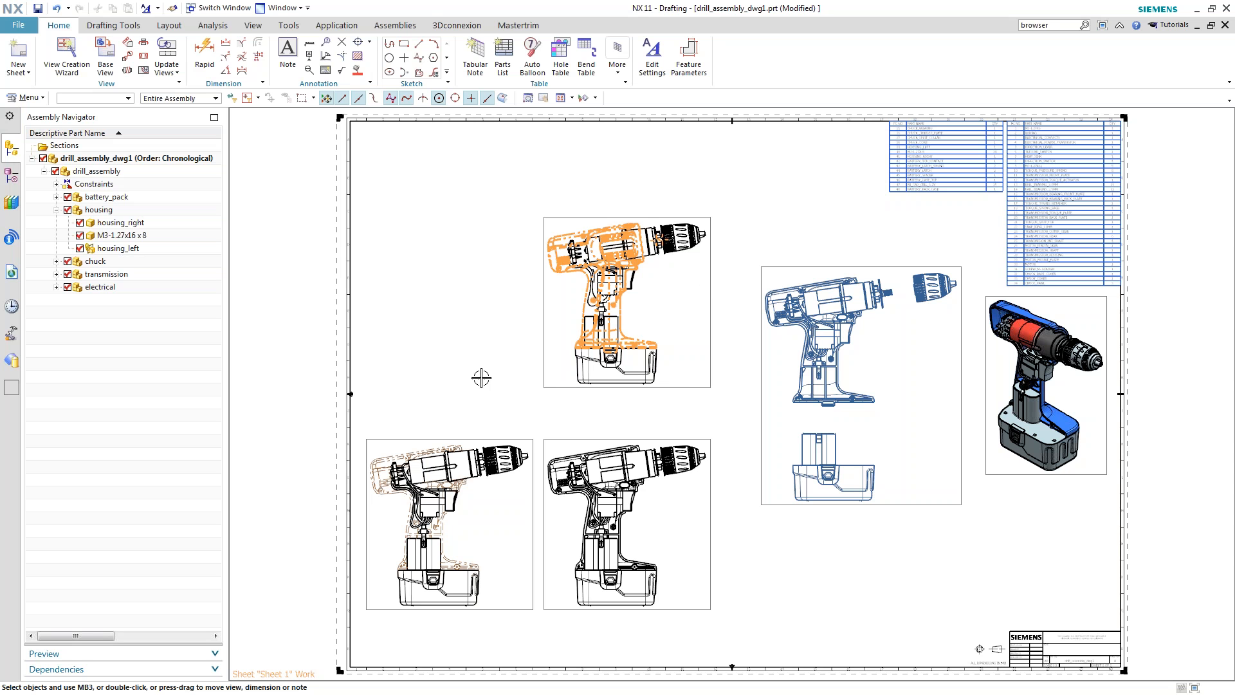
left_click(422, 320)
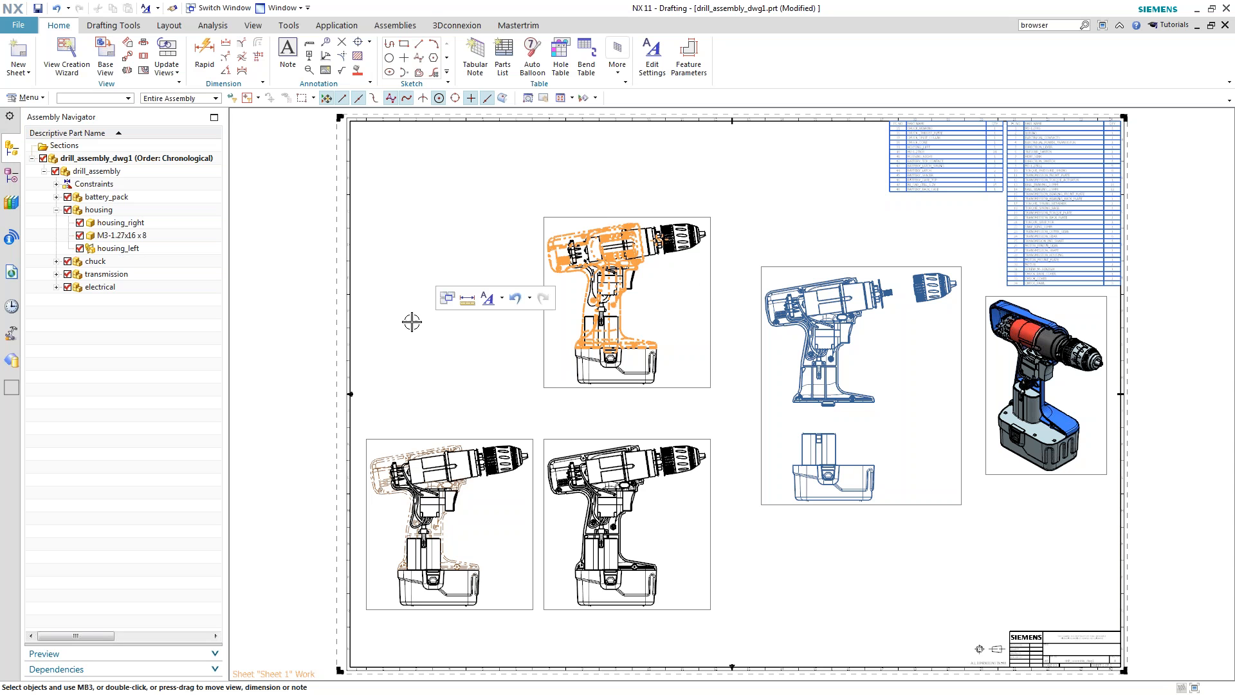